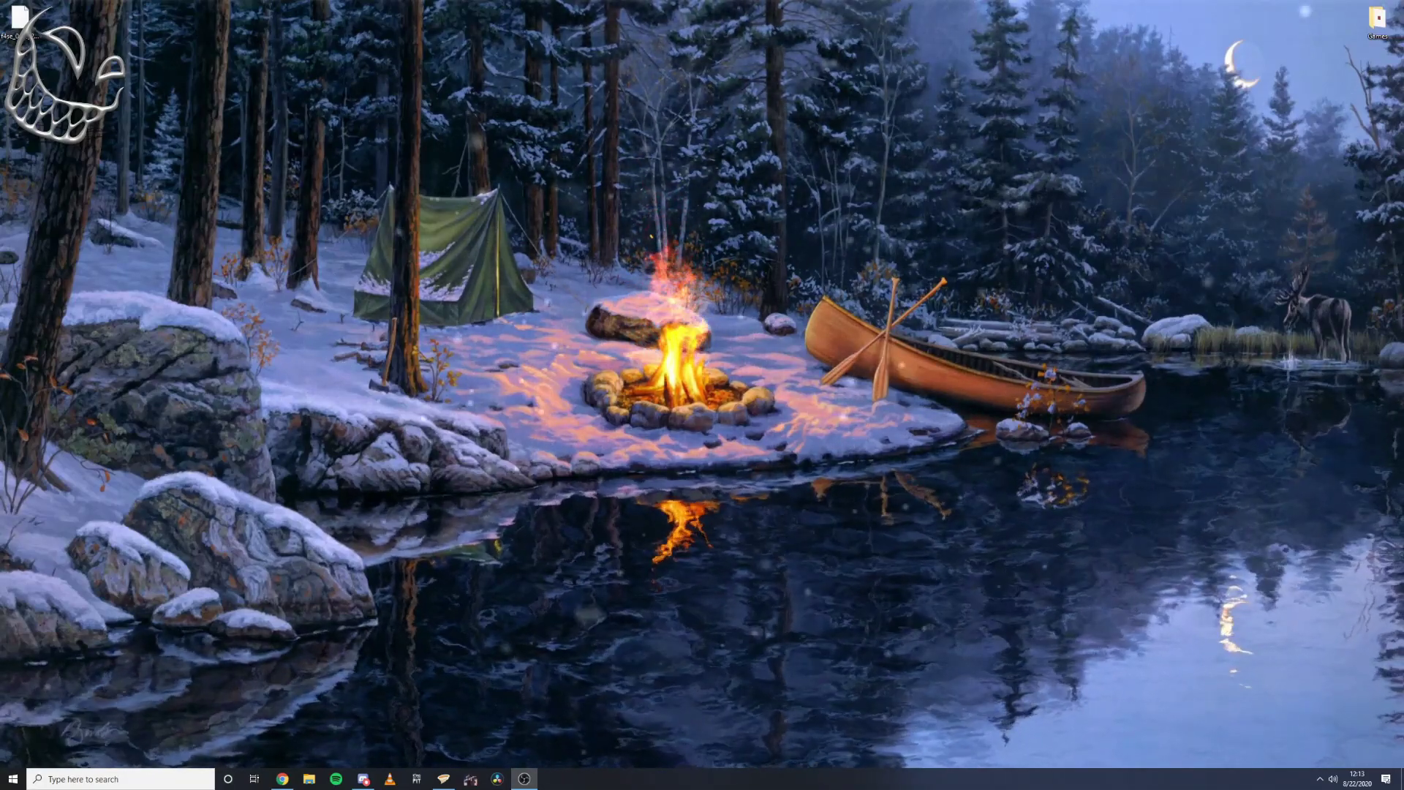
# - Switch to Vortex to view its Fallout 4 dashboard and minimize its window
pyautogui.click(444, 779)
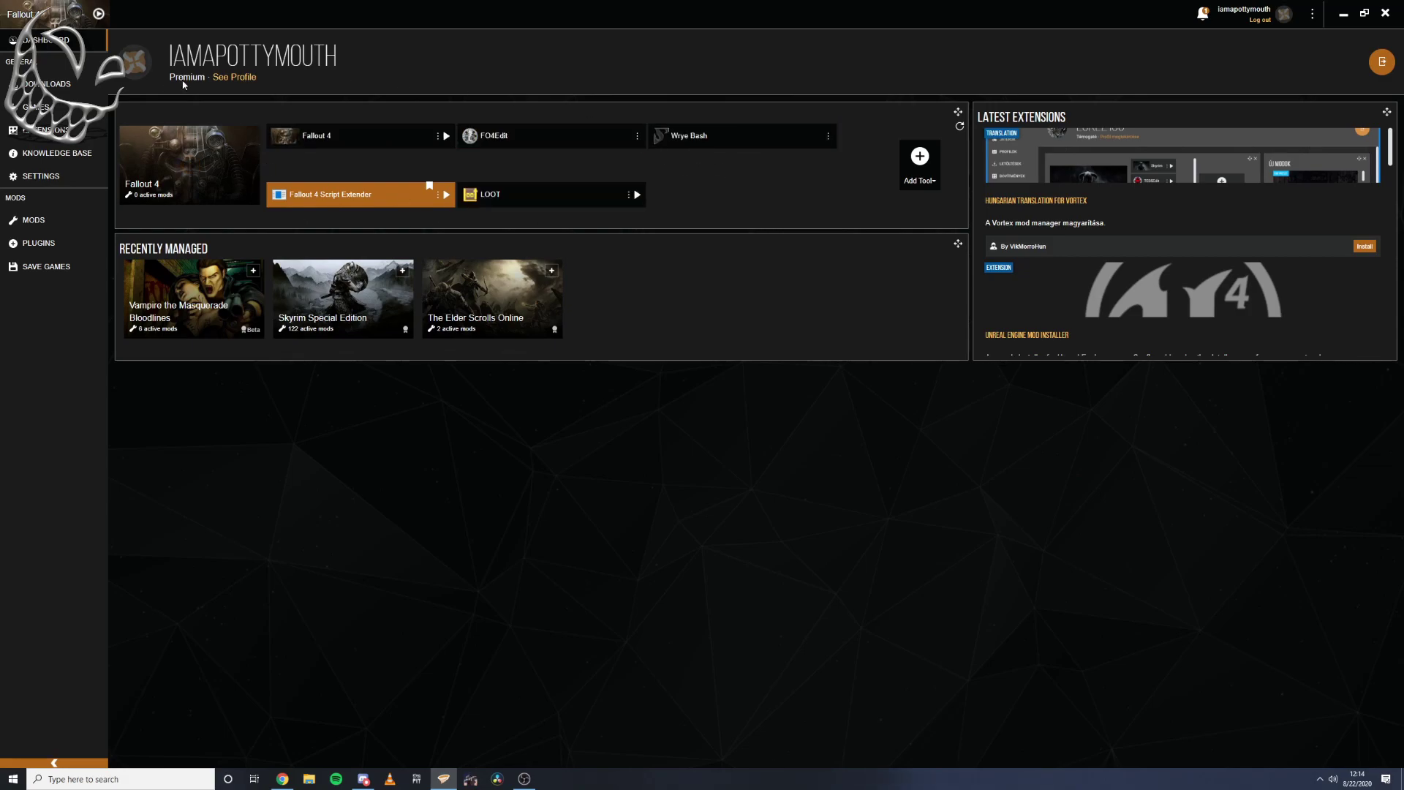
pyautogui.click(1343, 14)
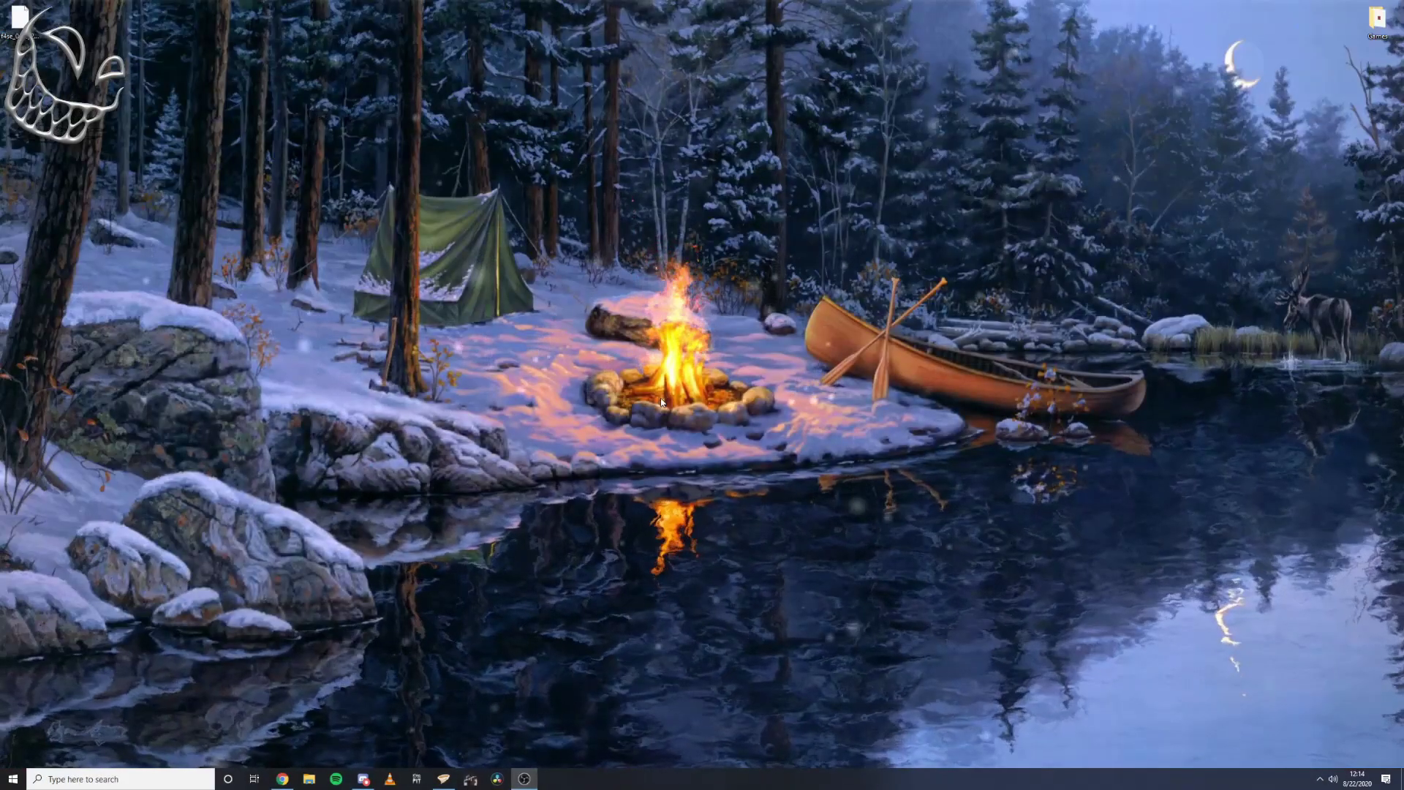
# - Switch to Chrome on the Nexus Mods home page and dismiss the Nexus Network news notification
pyautogui.click(283, 779)
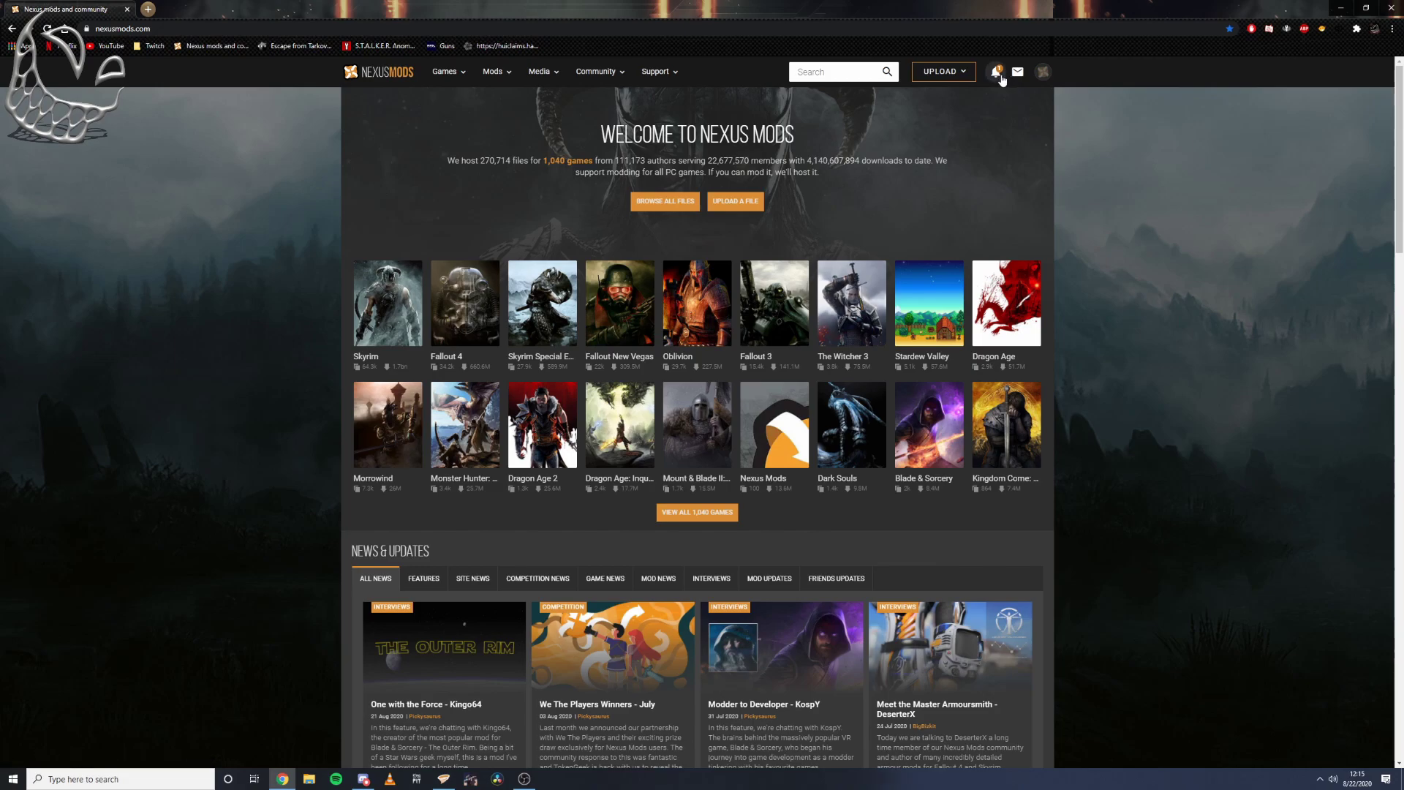
pyautogui.click(999, 73)
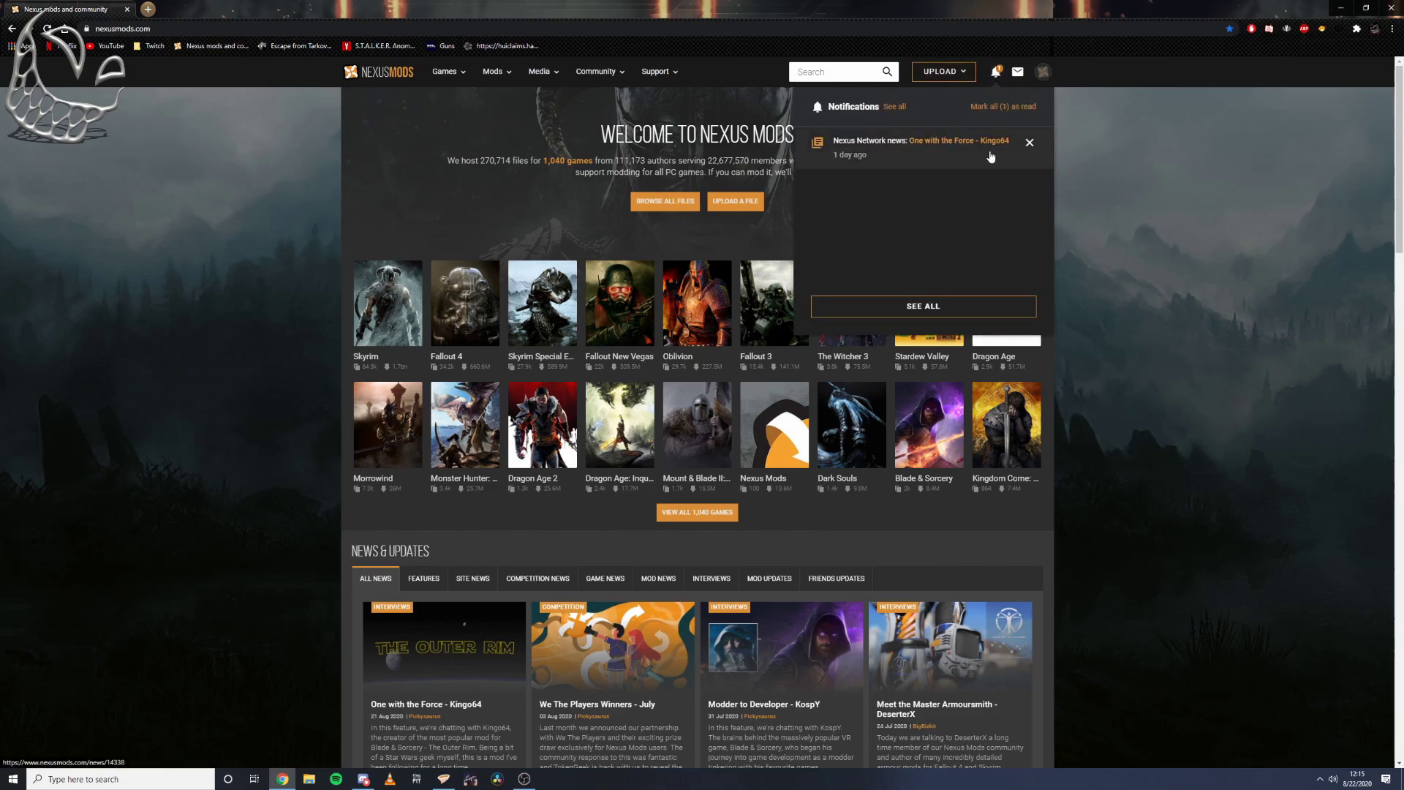
pyautogui.click(1030, 142)
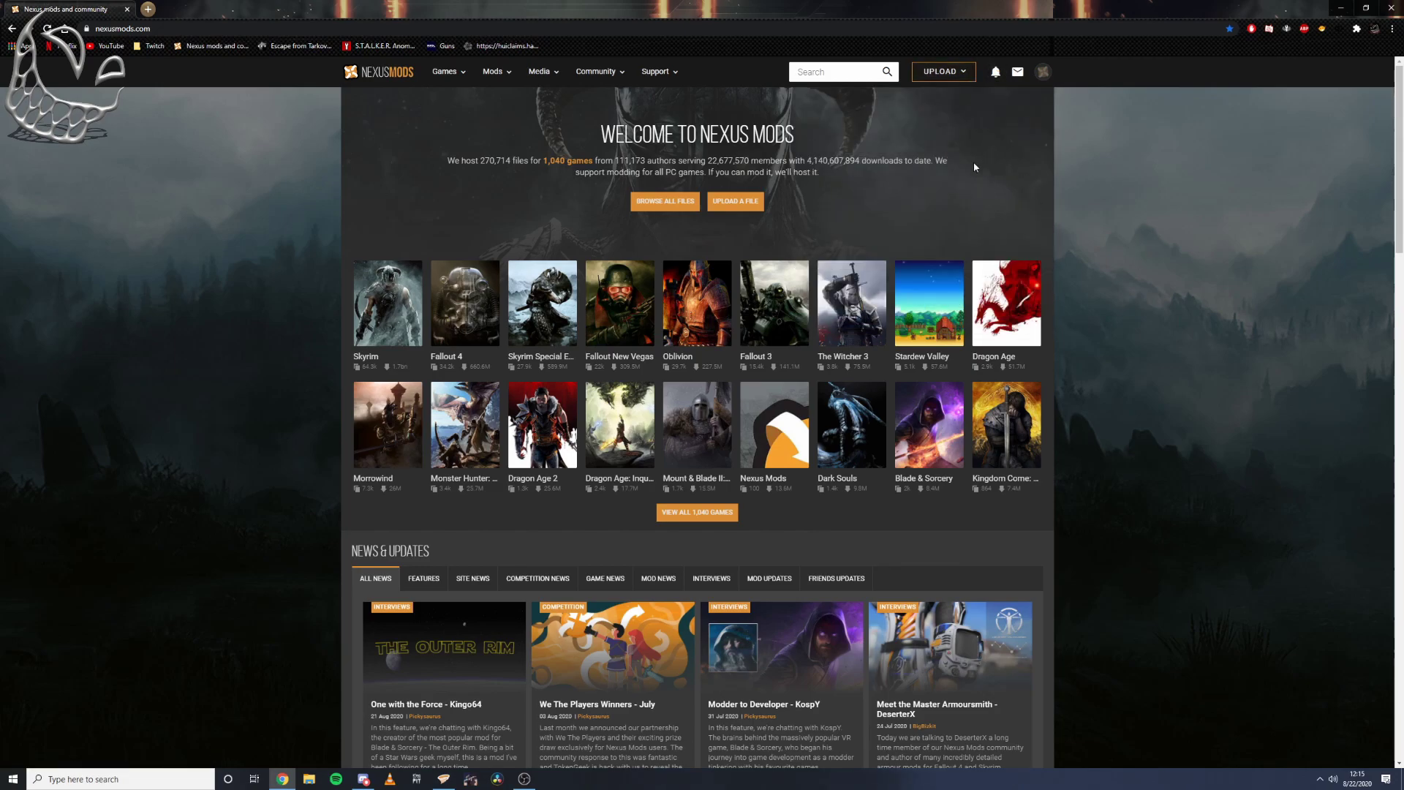
# - View the Vortex mod manager page linked near the home page footer and return to the home page
pyautogui.scroll(-9, 812, 422)
pyautogui.scroll(-10, 812, 422)
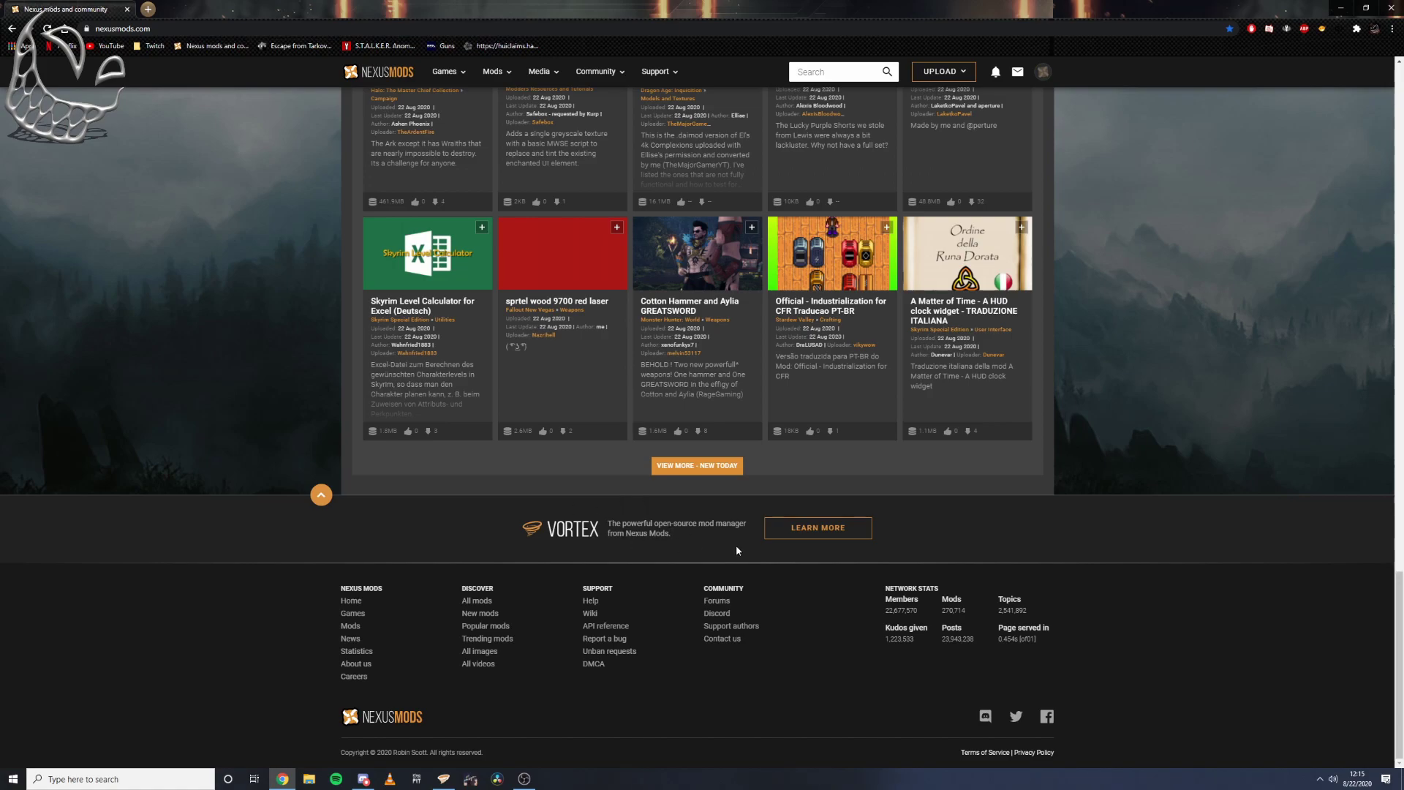
pyautogui.click(817, 527)
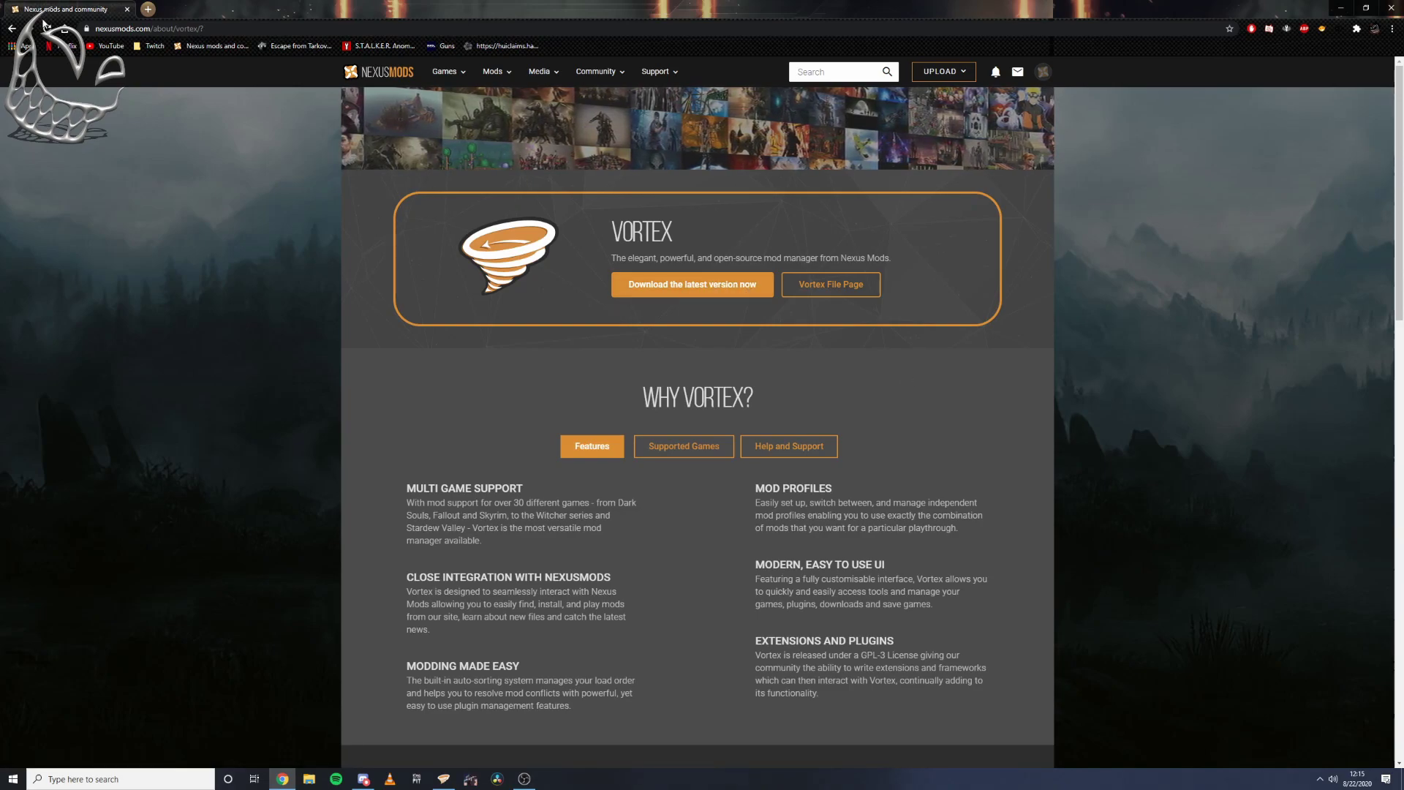
pyautogui.hotkey('alt', 'Left')
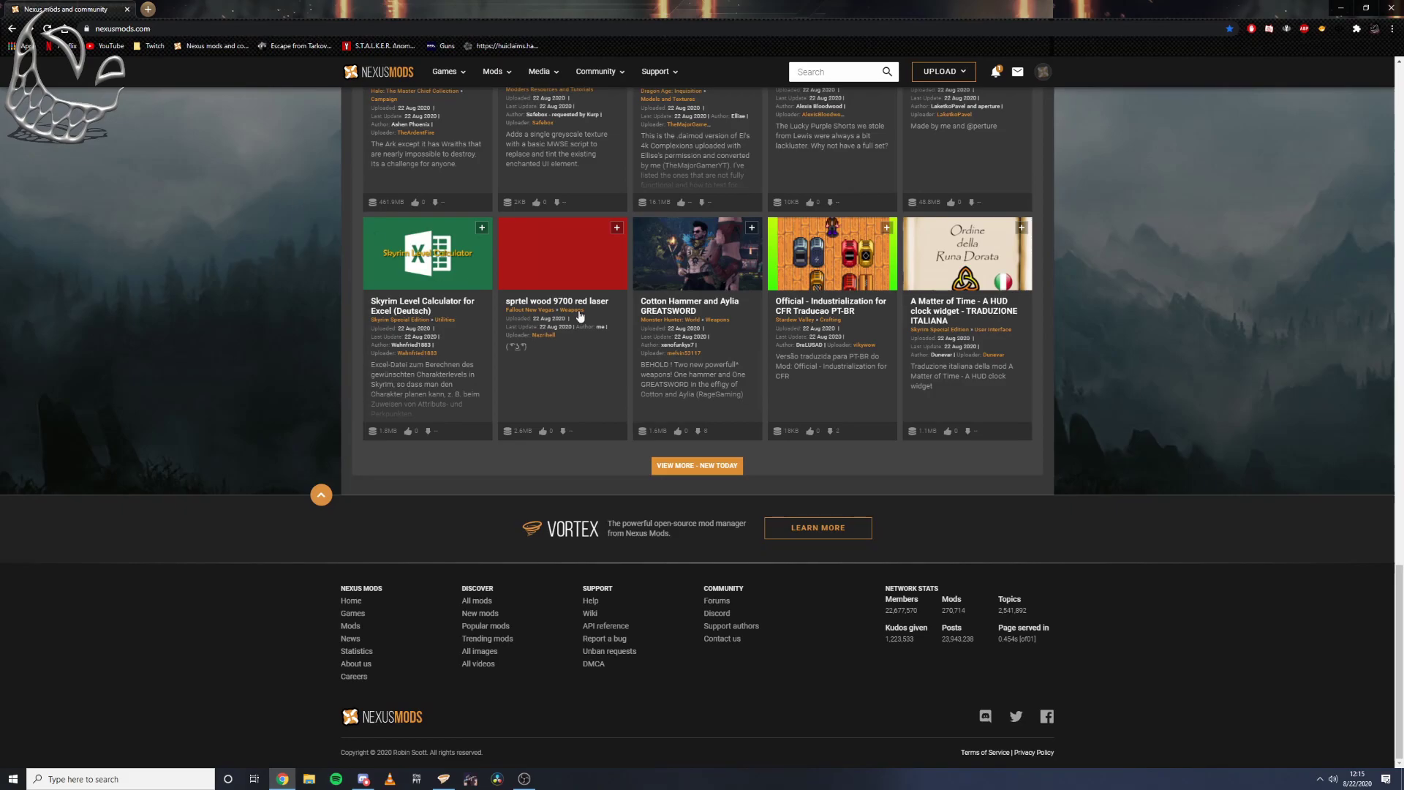
# - Open the Fallout 4 section of Nexus Mods and show its all-time popular mods
pyautogui.scroll(15, 575, 308)
pyautogui.scroll(10, 579, 275)
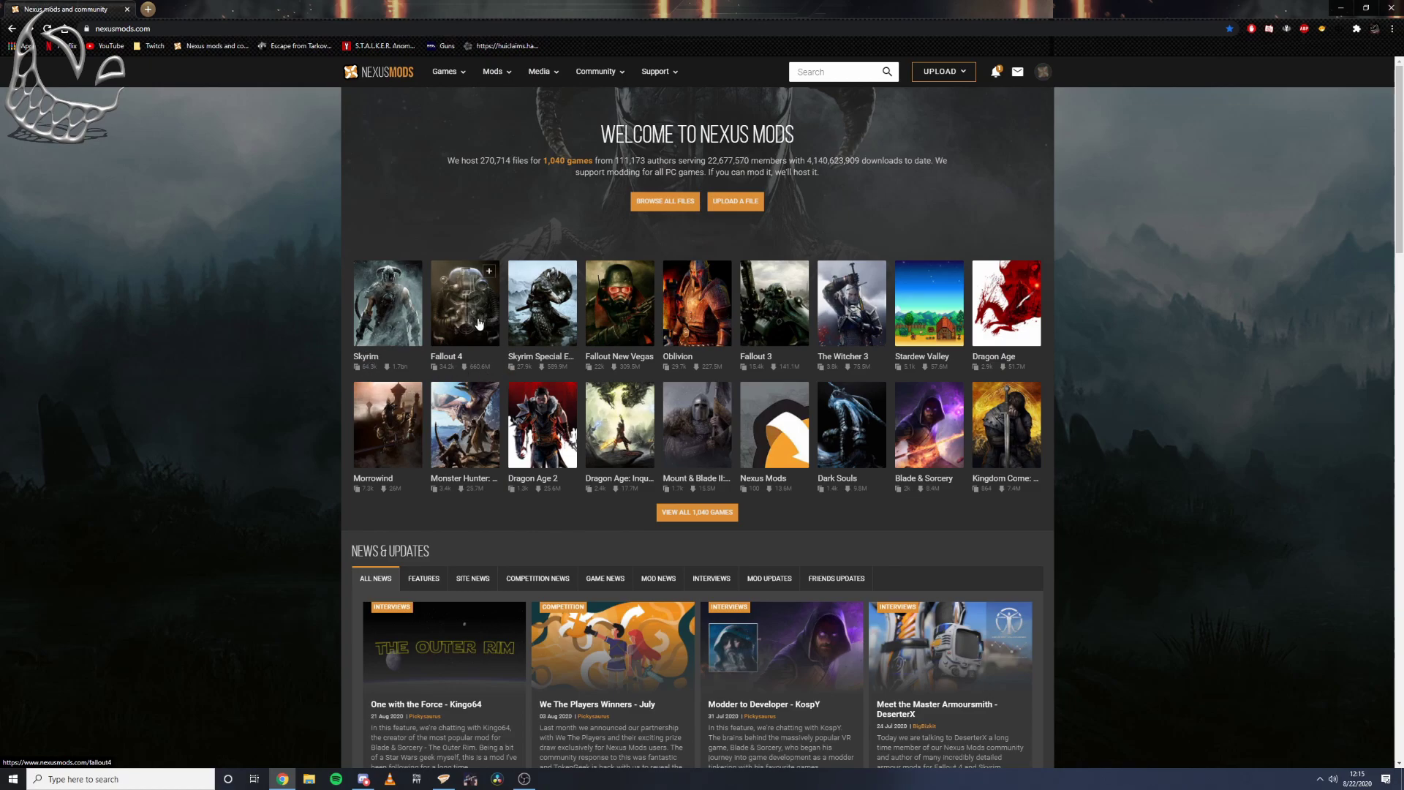
pyautogui.click(472, 323)
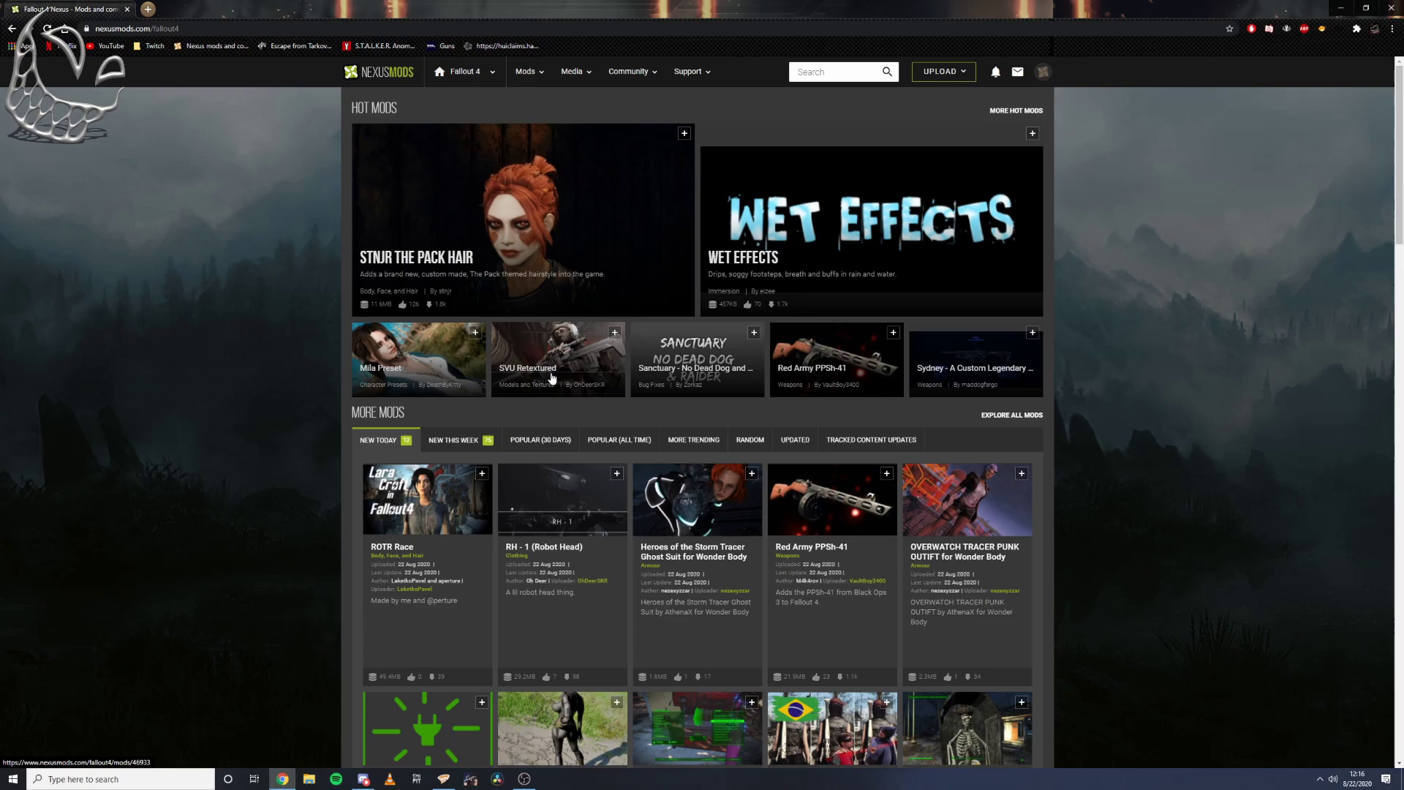
pyautogui.scroll(-2, 552, 378)
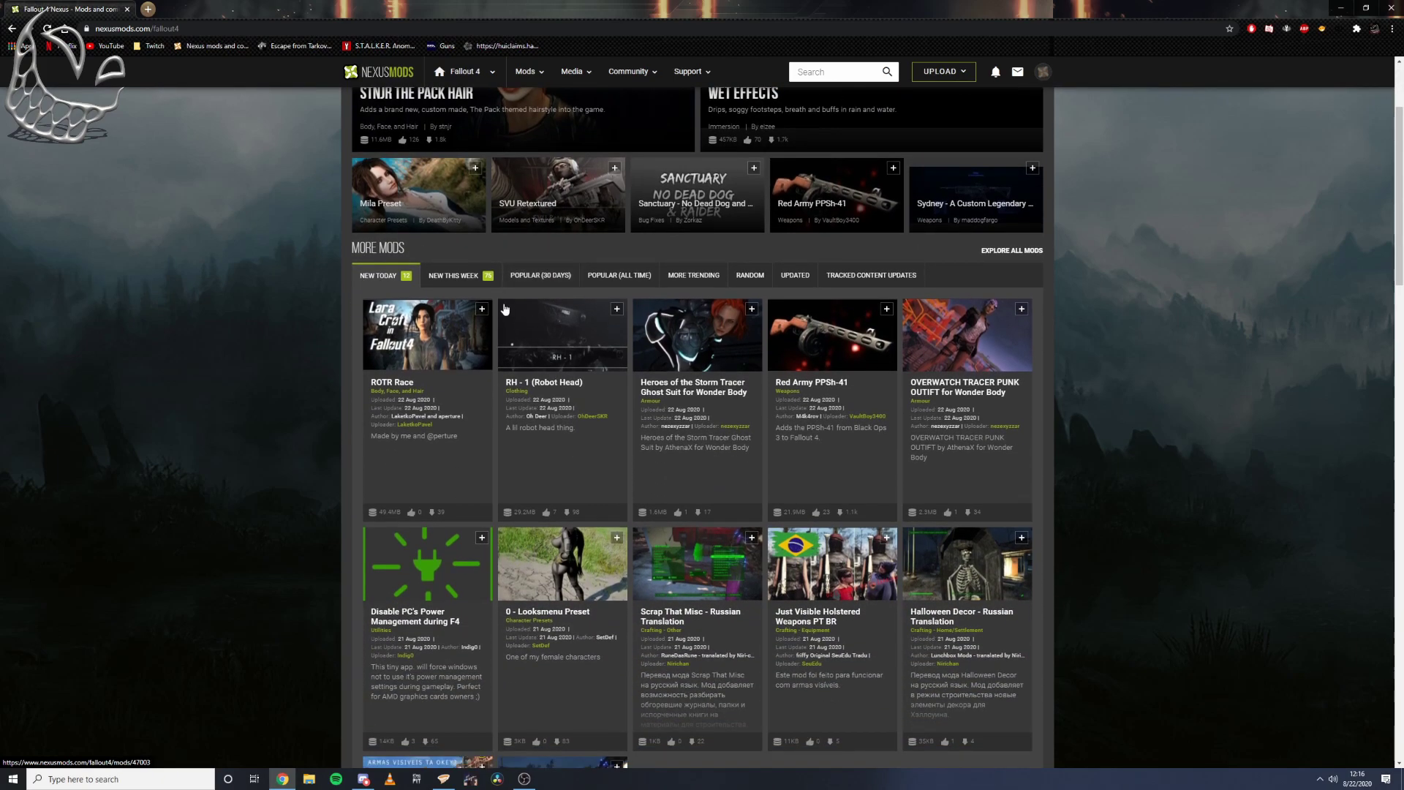
pyautogui.click(629, 279)
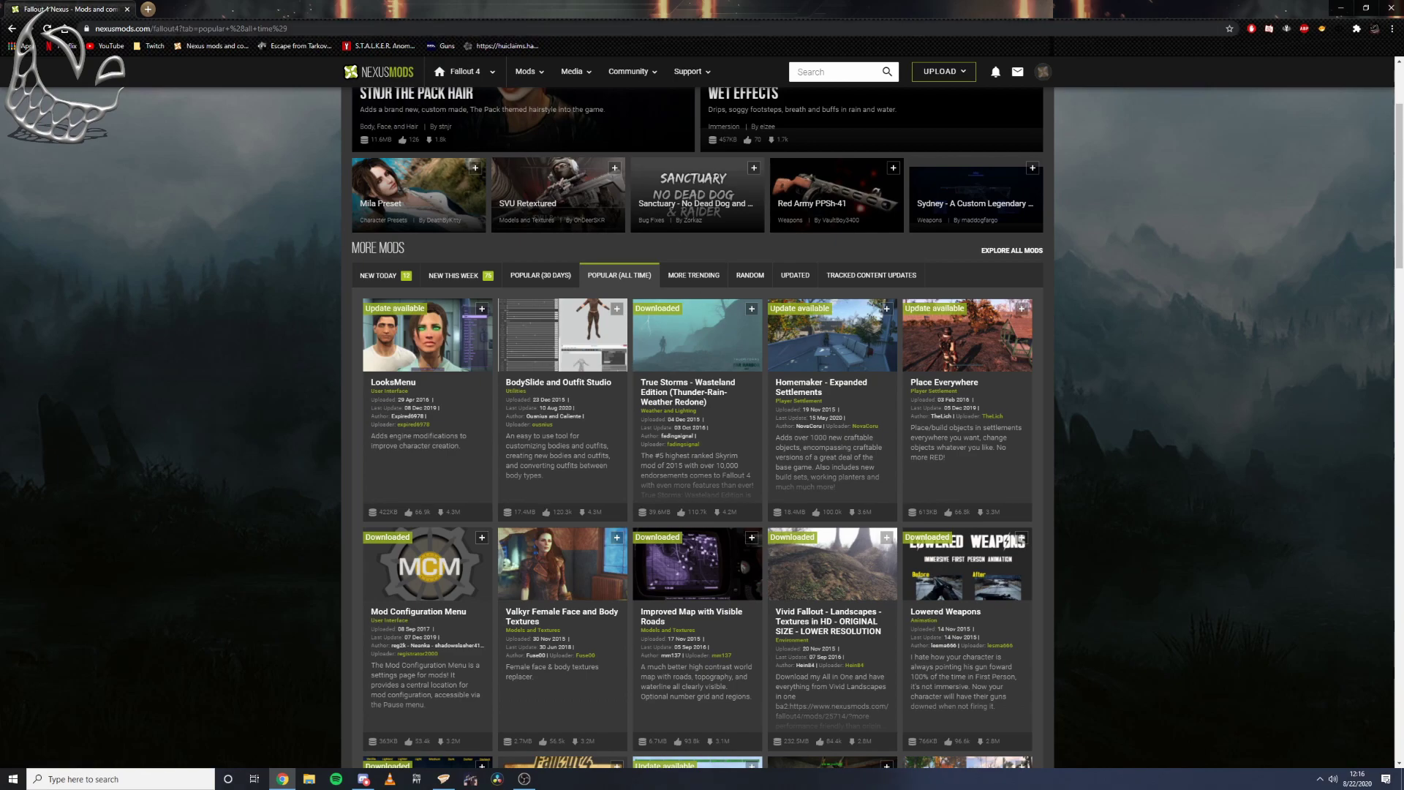
# - Look through the all-time popular Fallout 4 mods and open the full list of them
pyautogui.moveTo(713, 324)
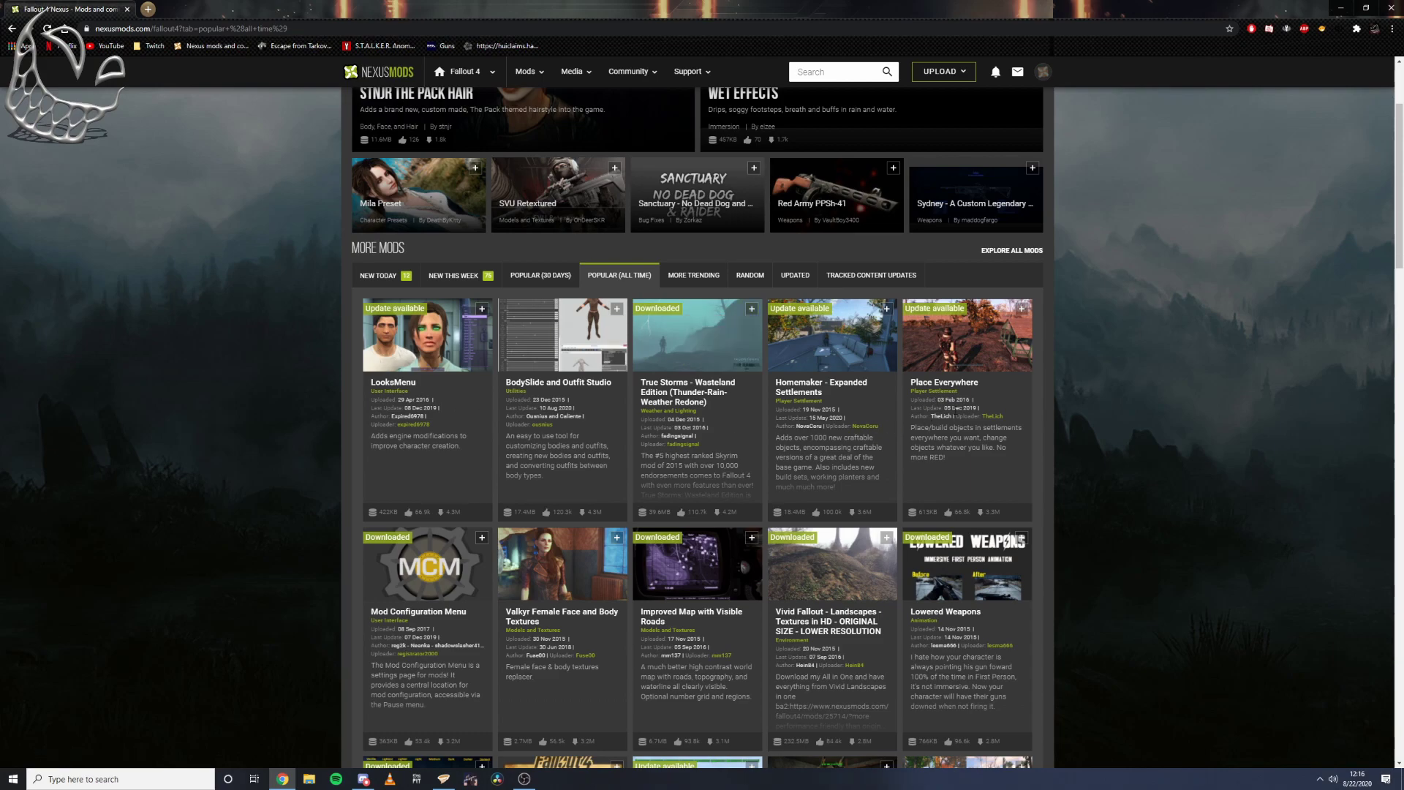
pyautogui.scroll(-8, 959, 453)
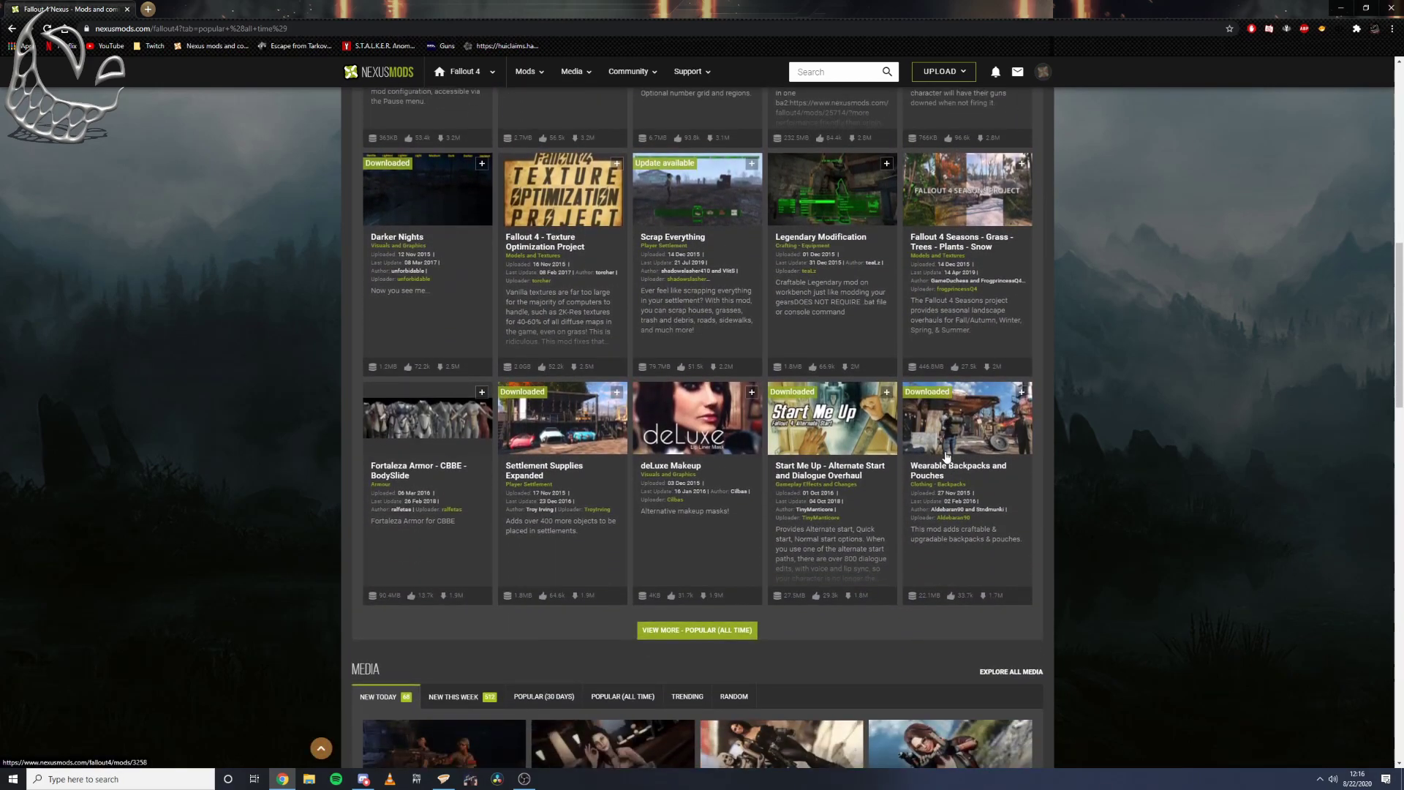
pyautogui.scroll(8, 951, 464)
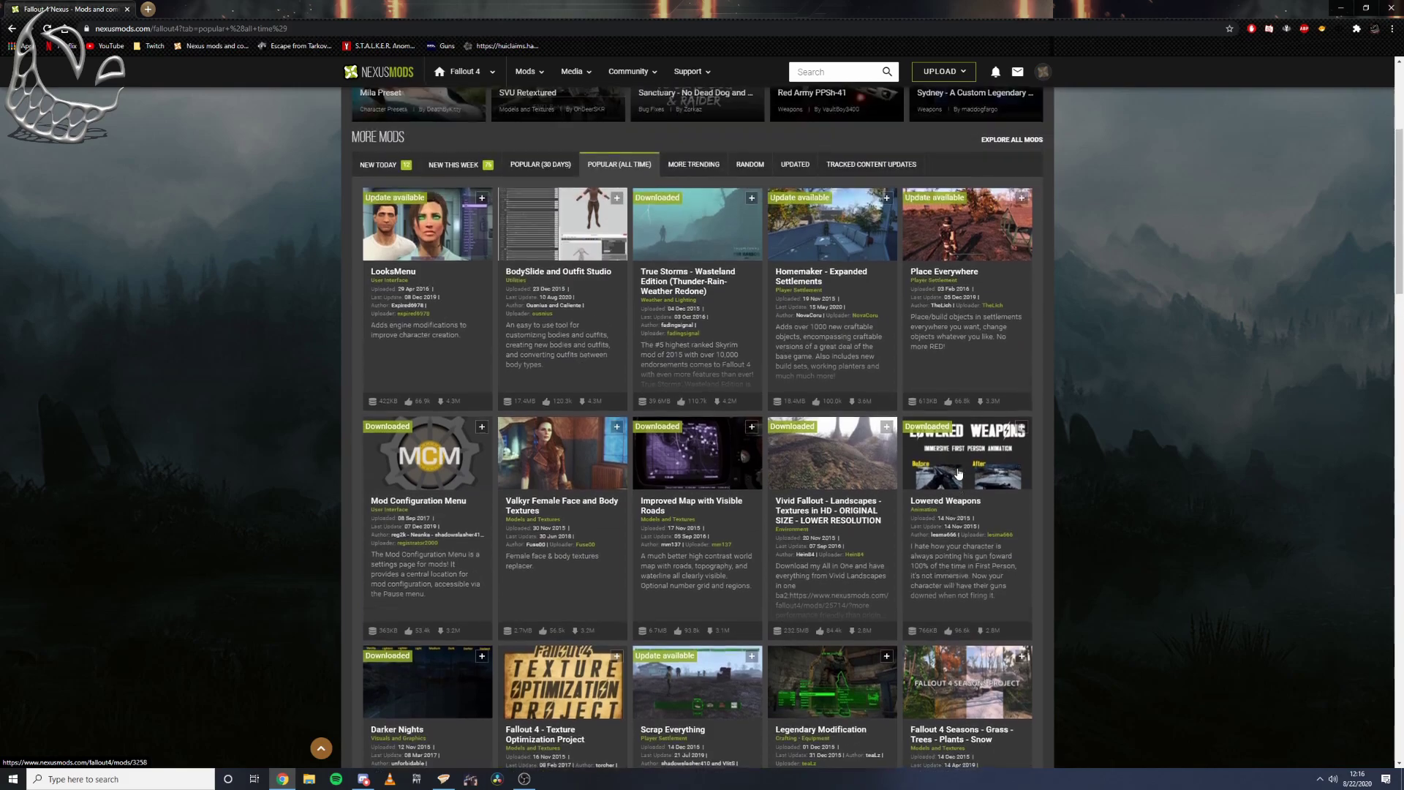
pyautogui.scroll(-10, 959, 473)
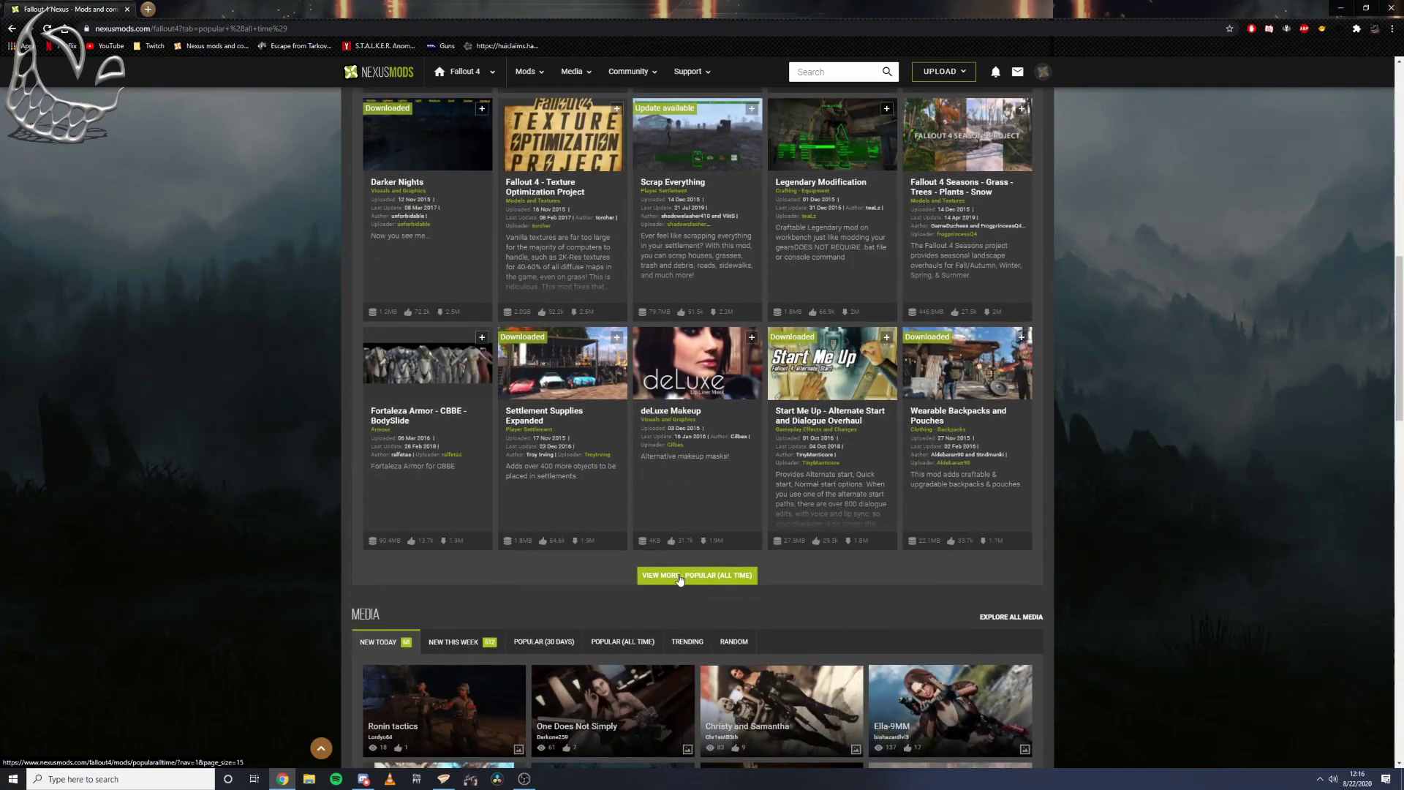
pyautogui.click(699, 575)
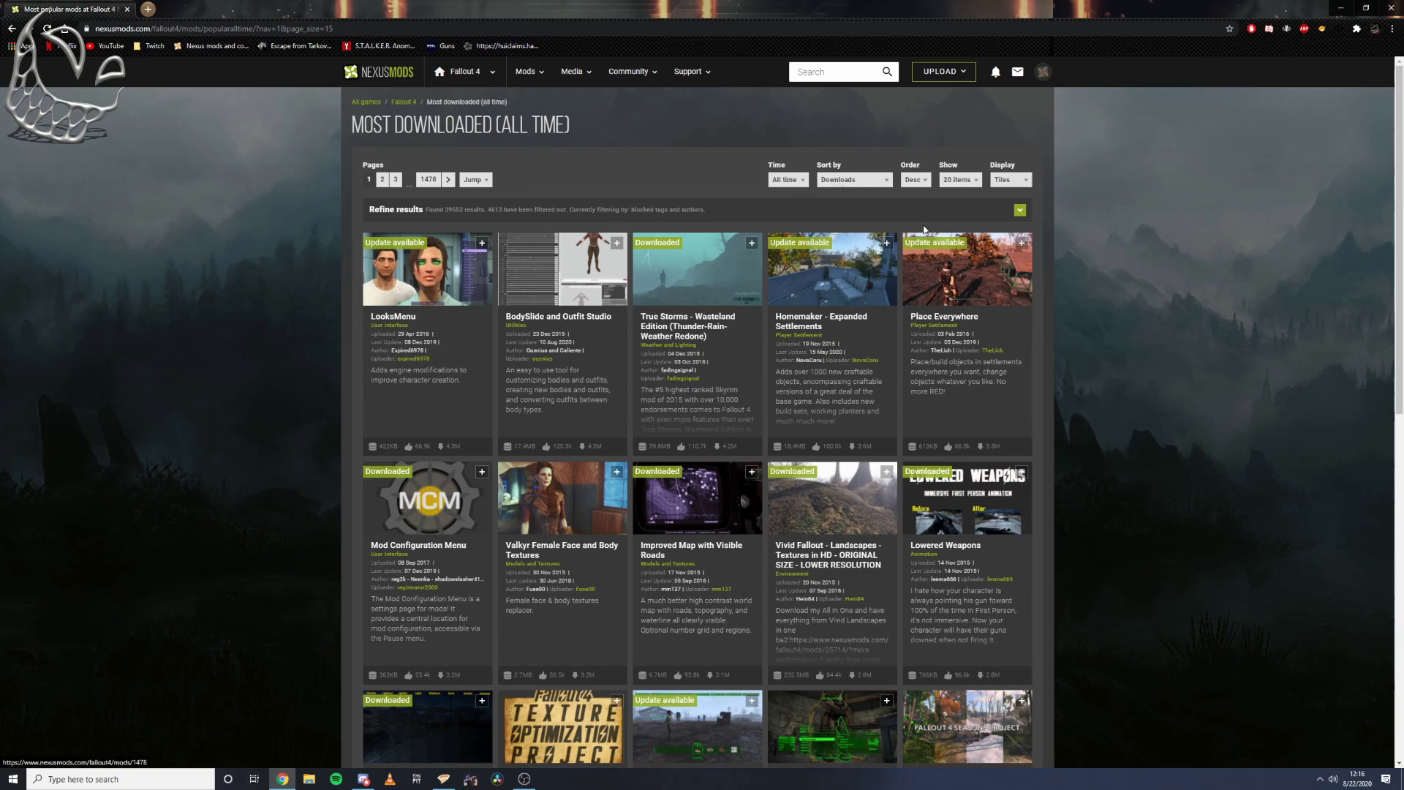
# - Check the items-per-page options and go to page 2 of the most downloaded mods
pyautogui.click(956, 183)
pyautogui.click(955, 183)
pyautogui.scroll(-8, 989, 361)
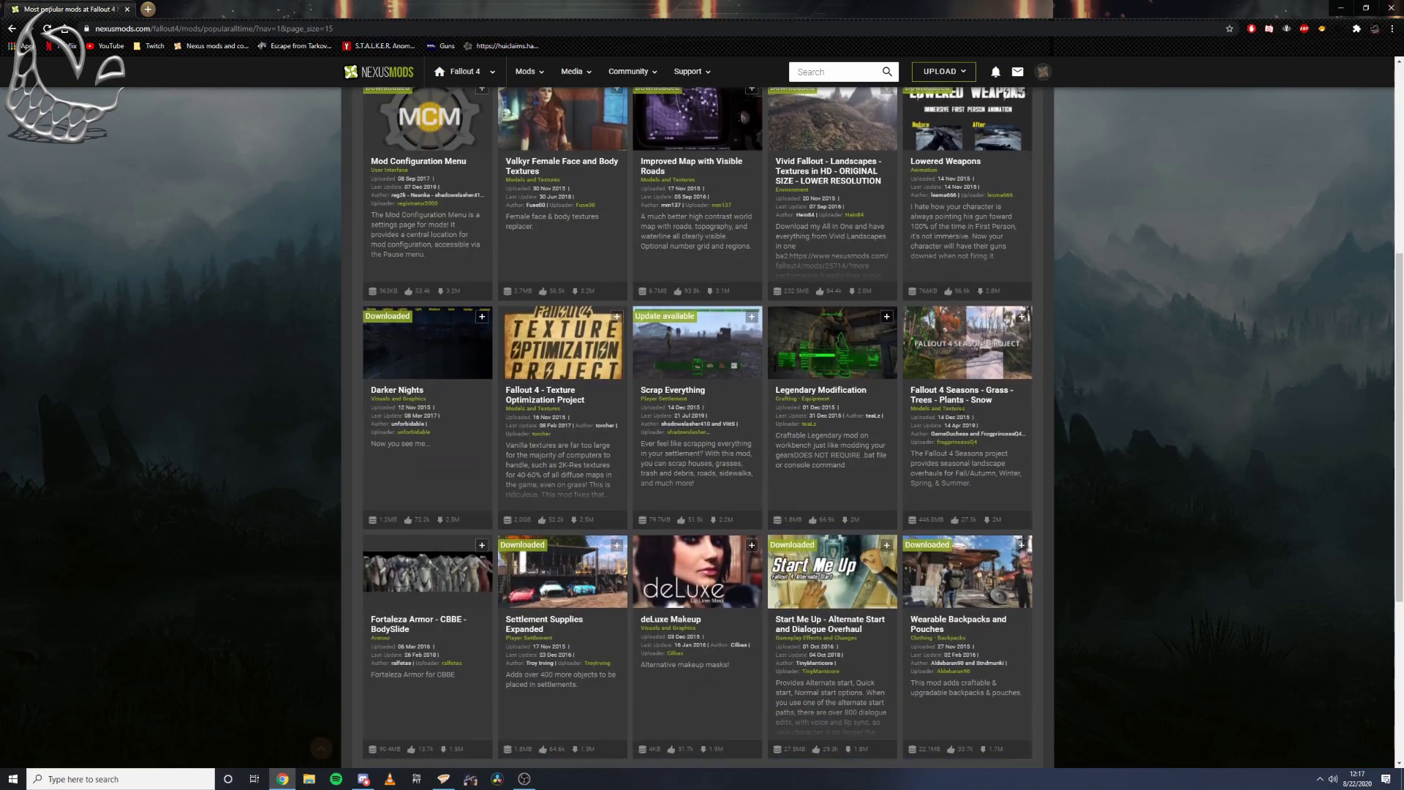
pyautogui.click(383, 621)
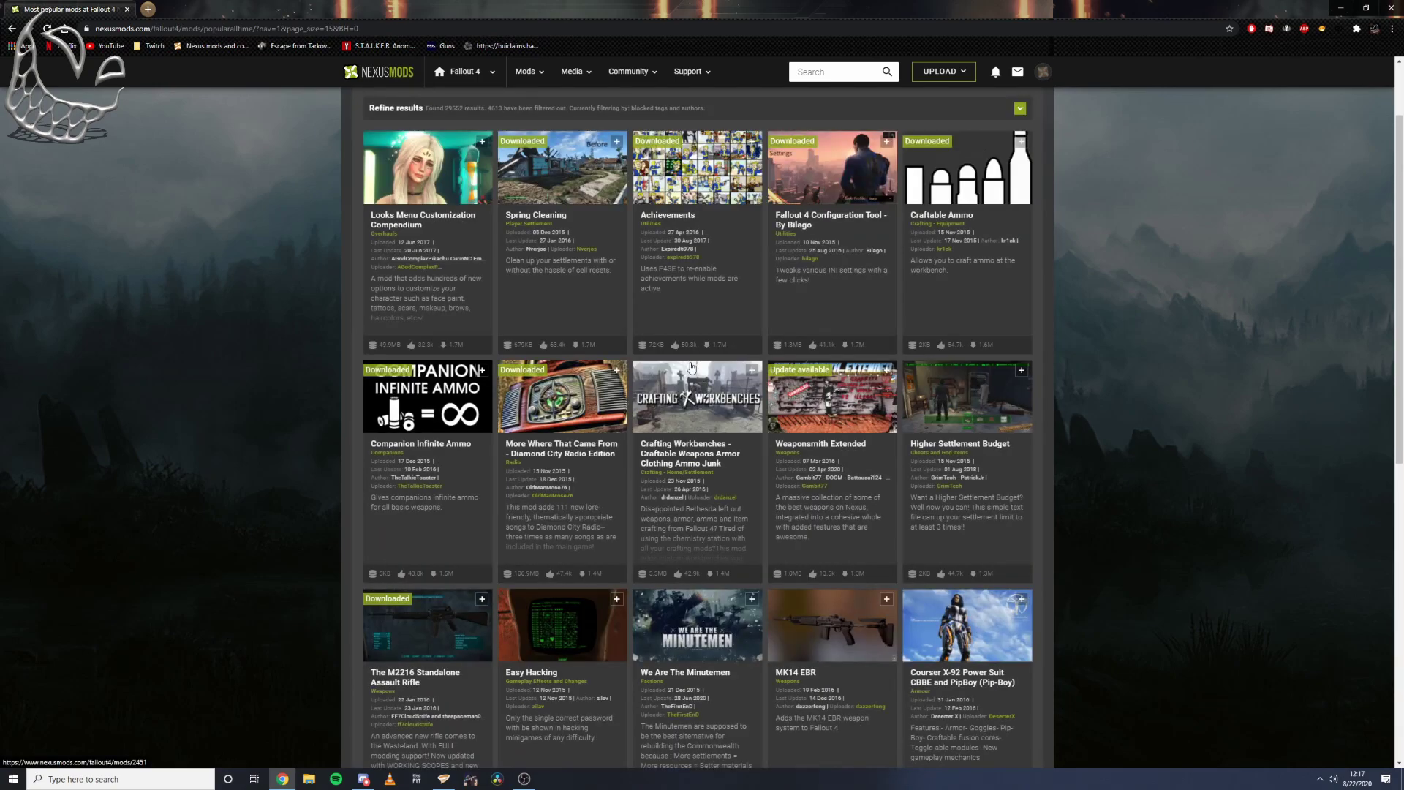
# - Browse the mods on page 2 and open The M2216 Standalone Assault Rifle mod page
pyautogui.scroll(-5, 919, 386)
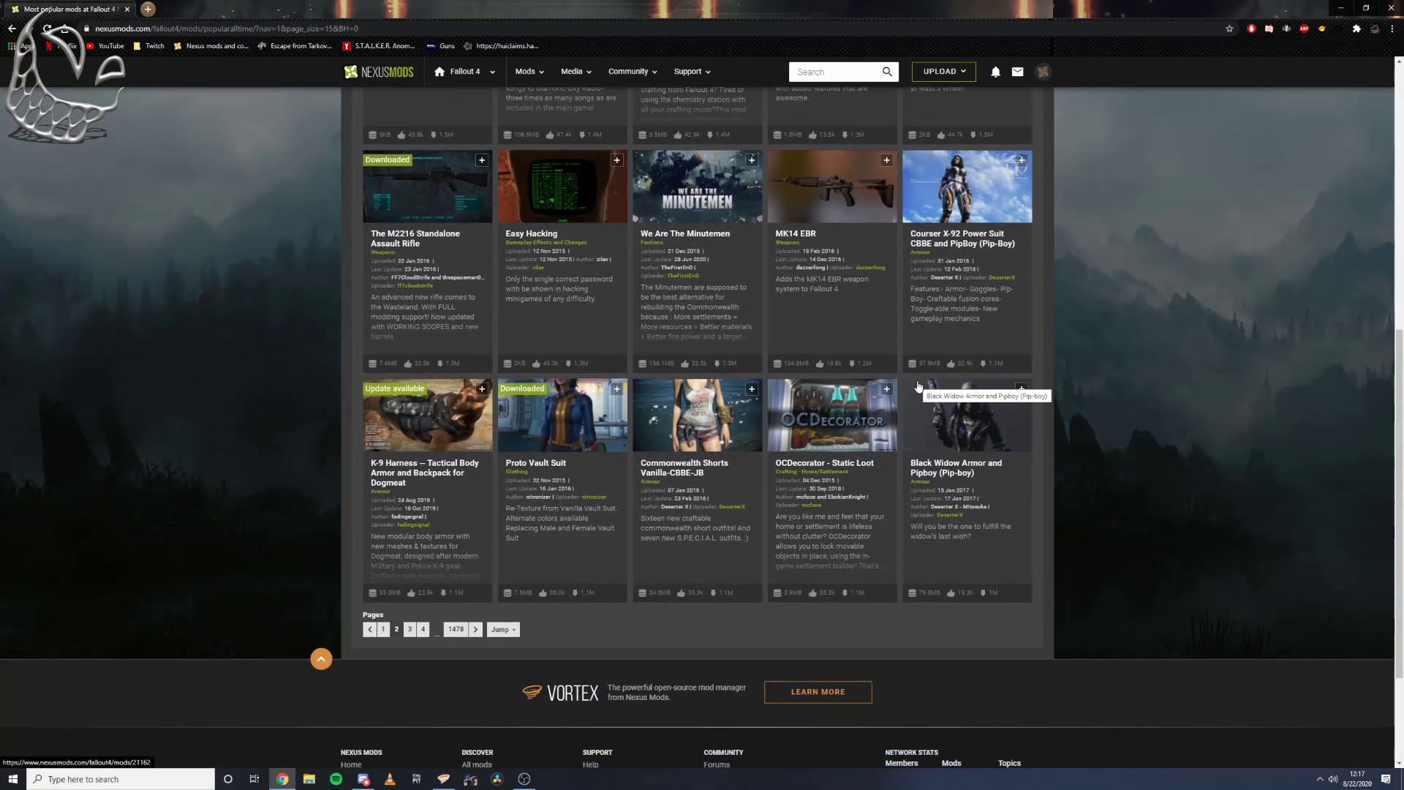
pyautogui.scroll(7, 919, 387)
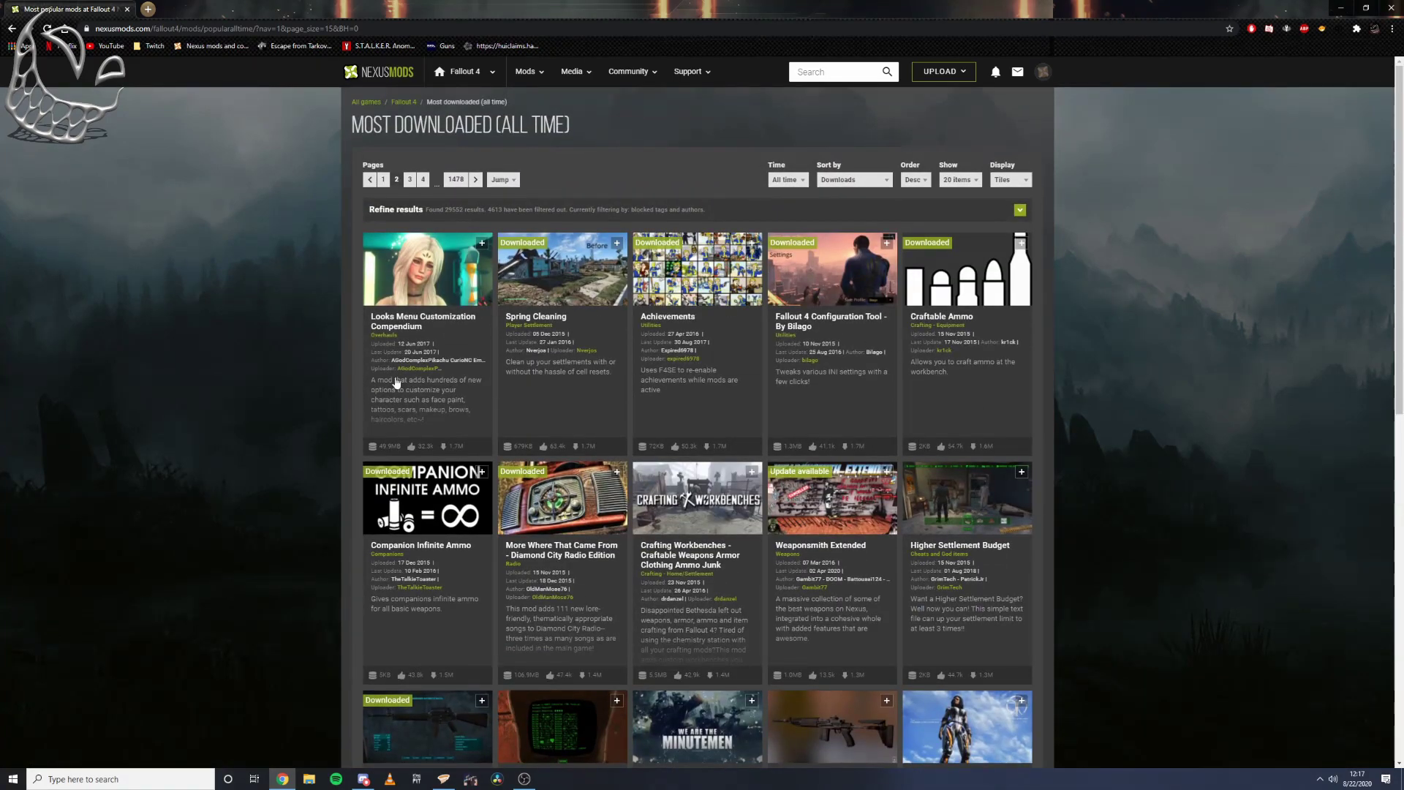
pyautogui.scroll(-6, 818, 461)
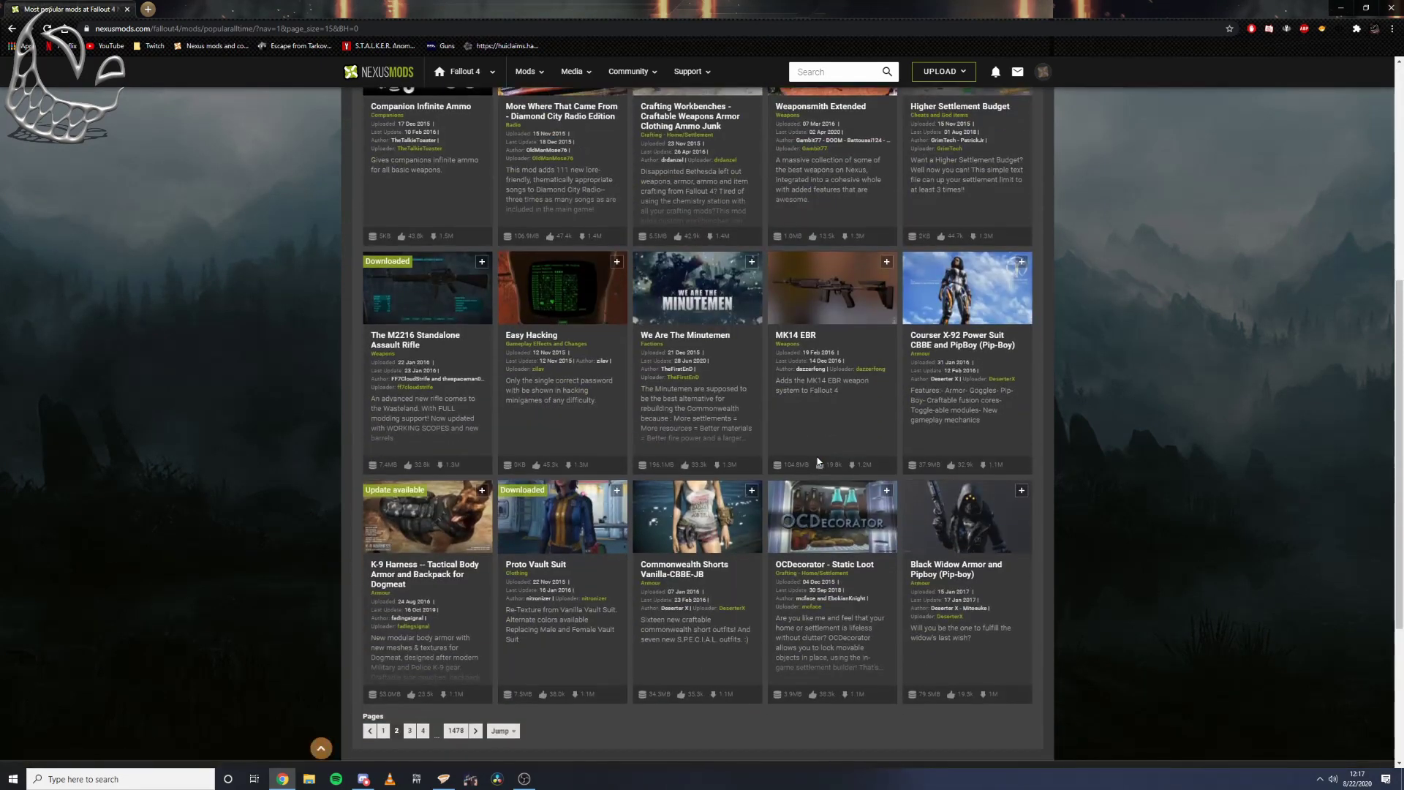
pyautogui.scroll(6, 818, 461)
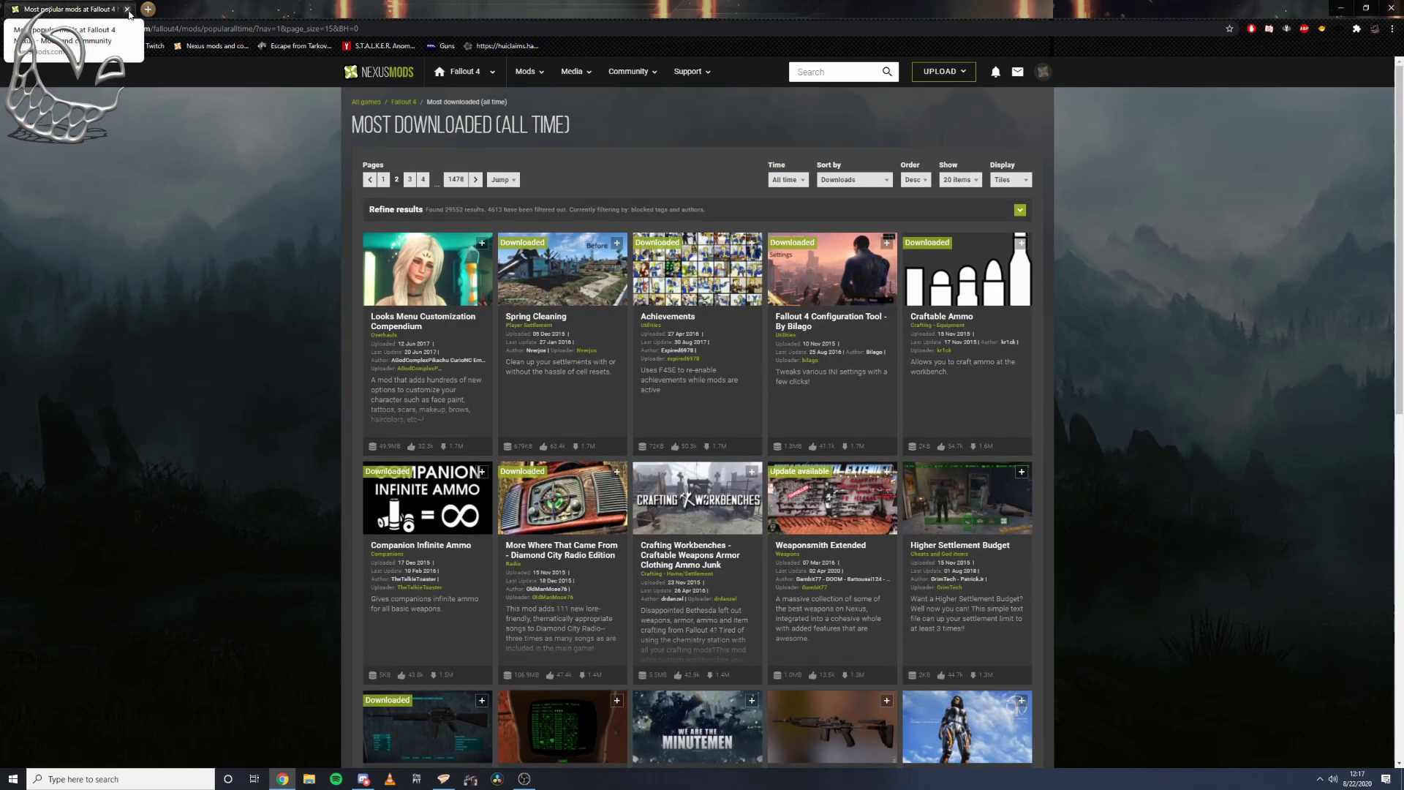
pyautogui.scroll(-2, 937, 250)
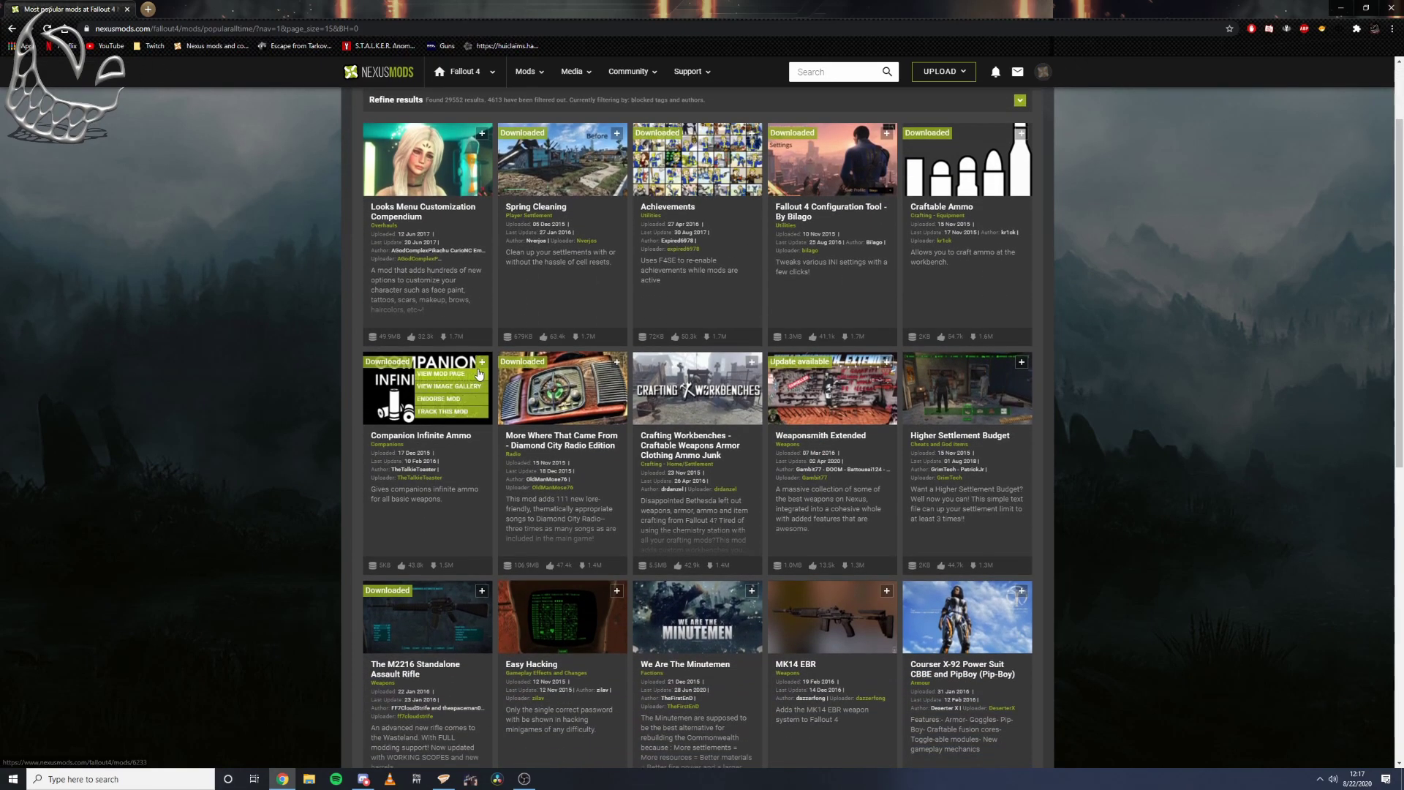
pyautogui.scroll(-4, 937, 250)
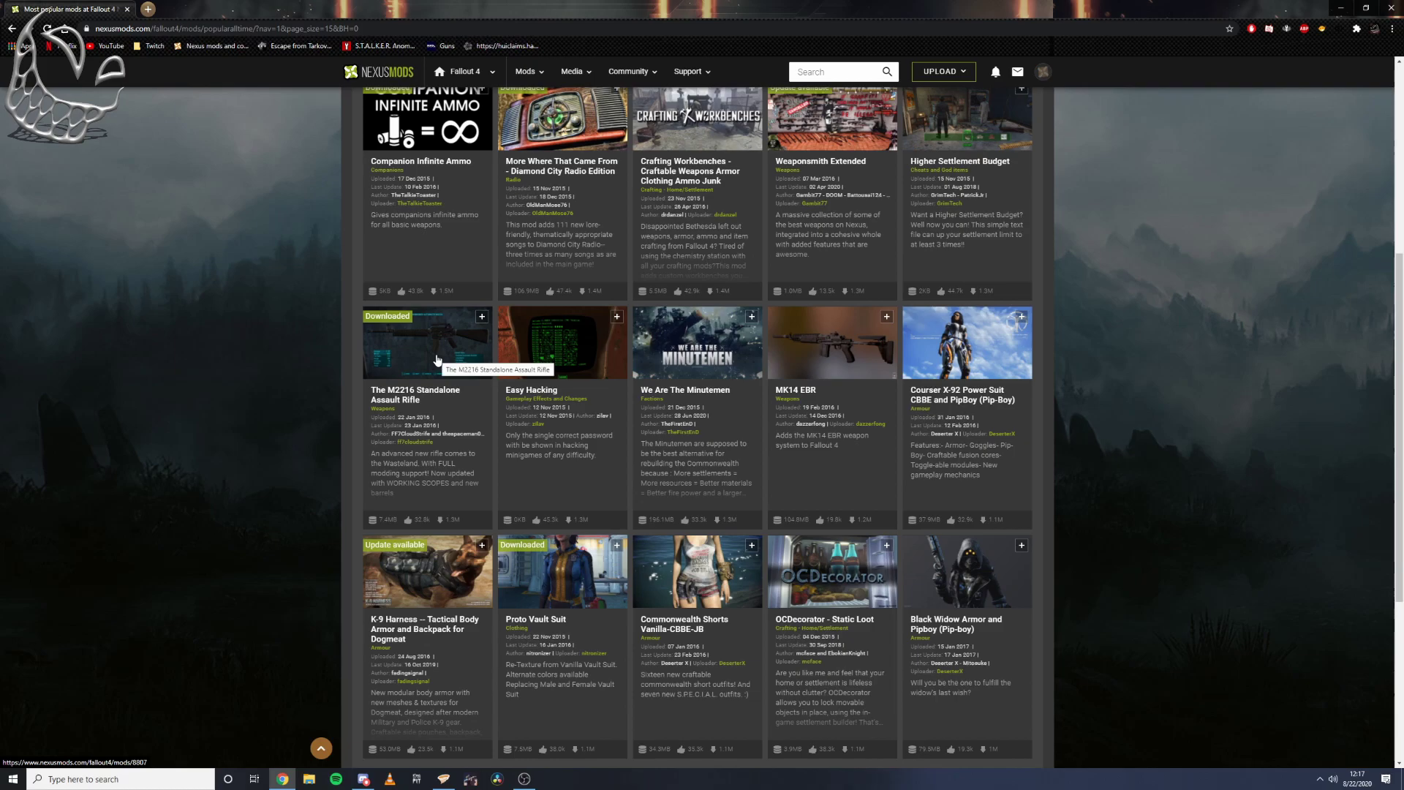
pyautogui.click(437, 360)
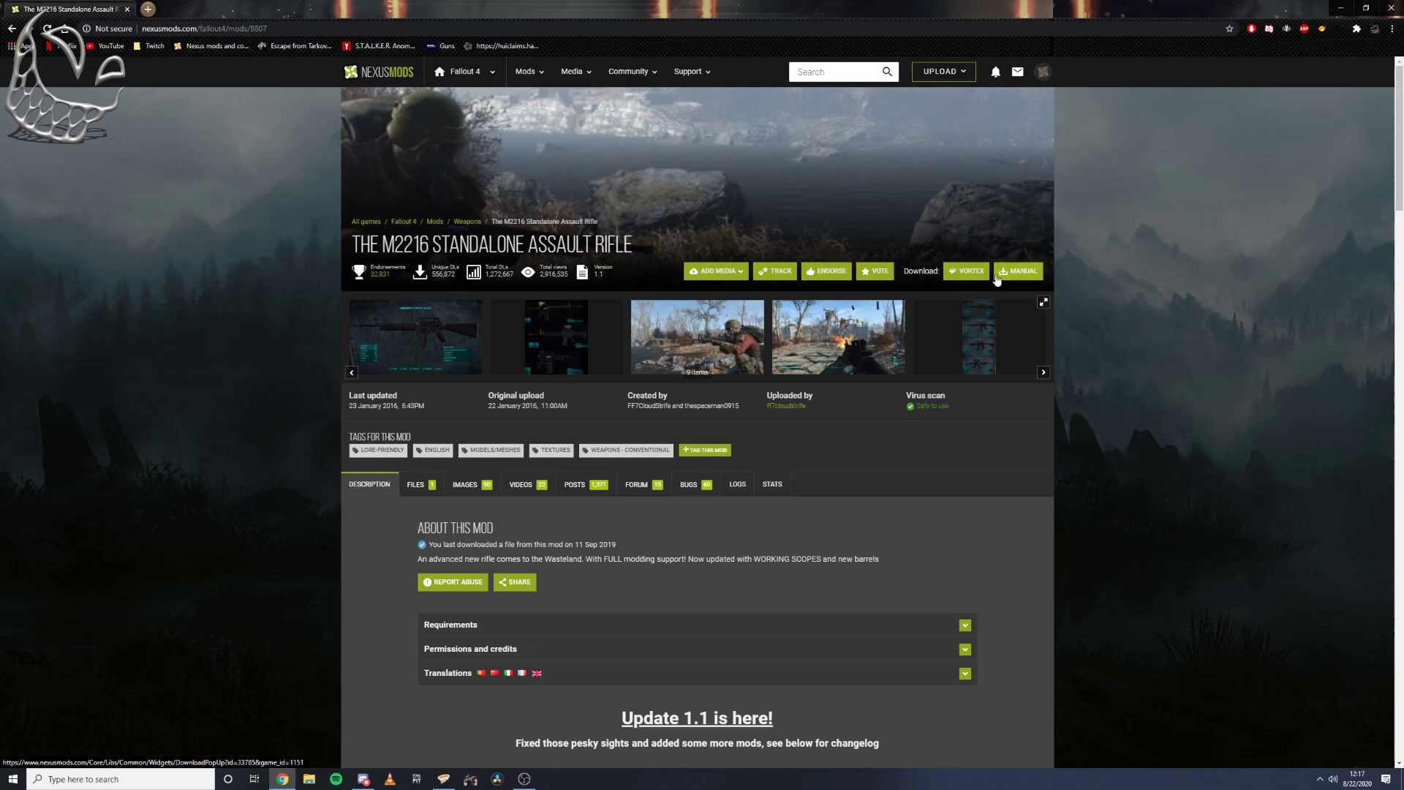
# - Examine the M2216 mod's main and old files with their download options, and return to the most downloaded list
pyautogui.click(420, 486)
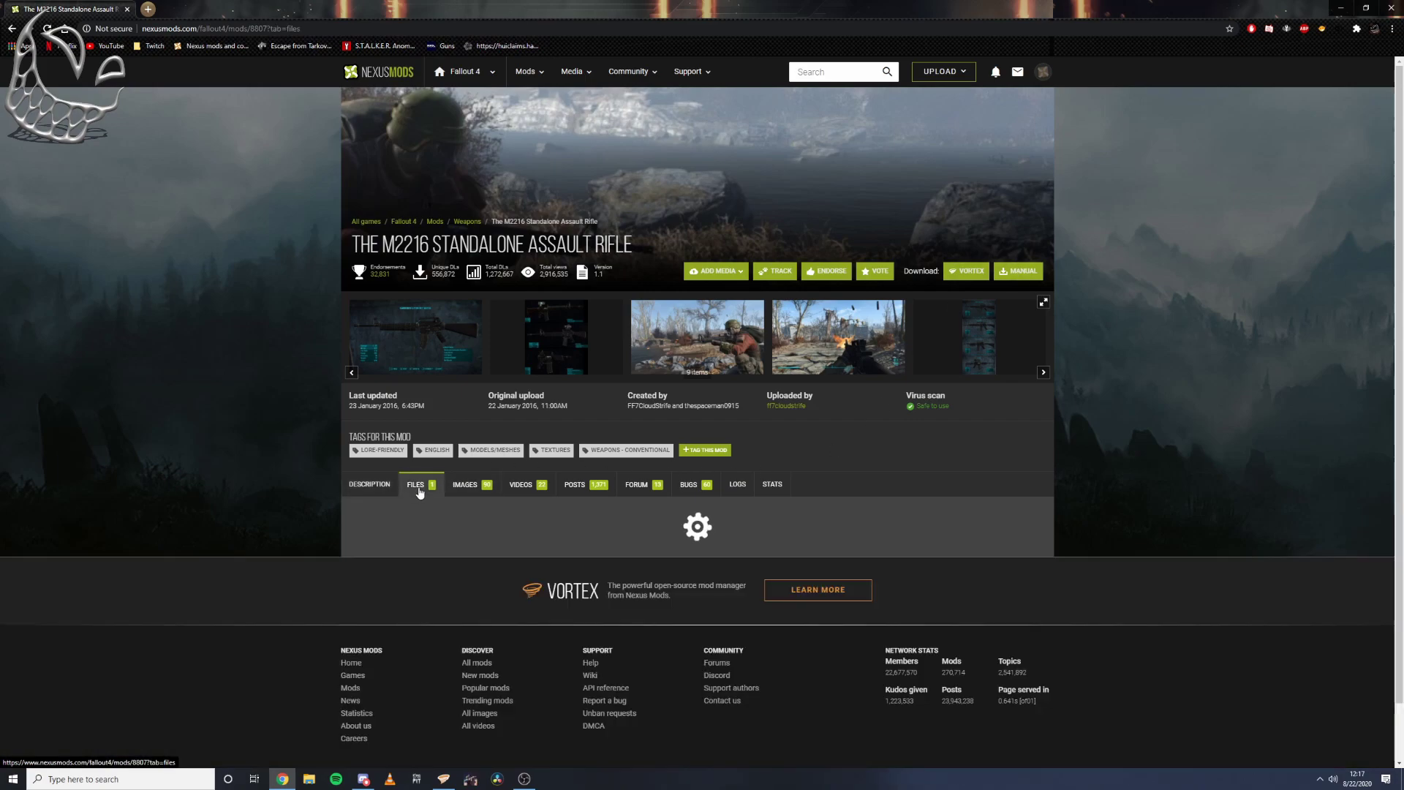
pyautogui.scroll(-3, 669, 465)
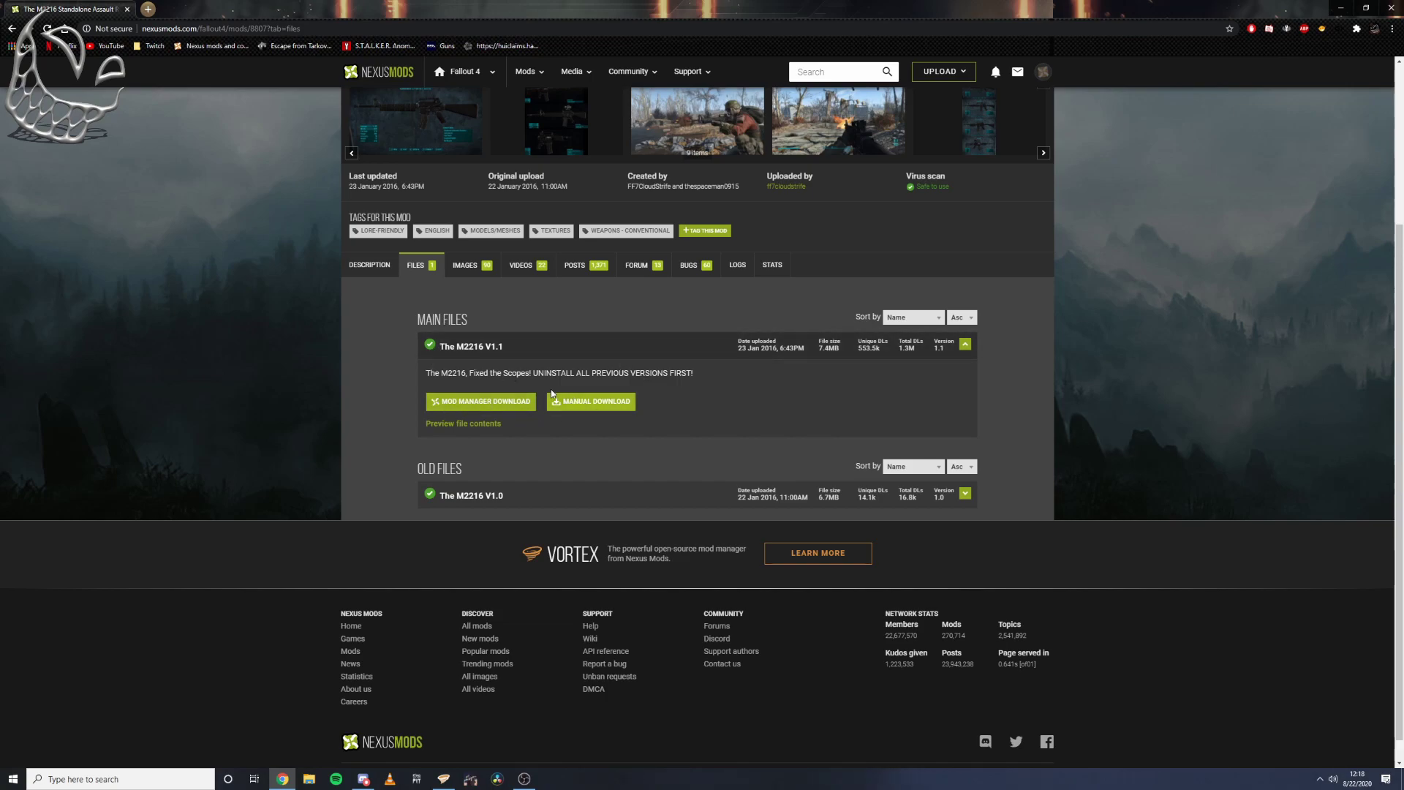
pyautogui.scroll(3, 567, 435)
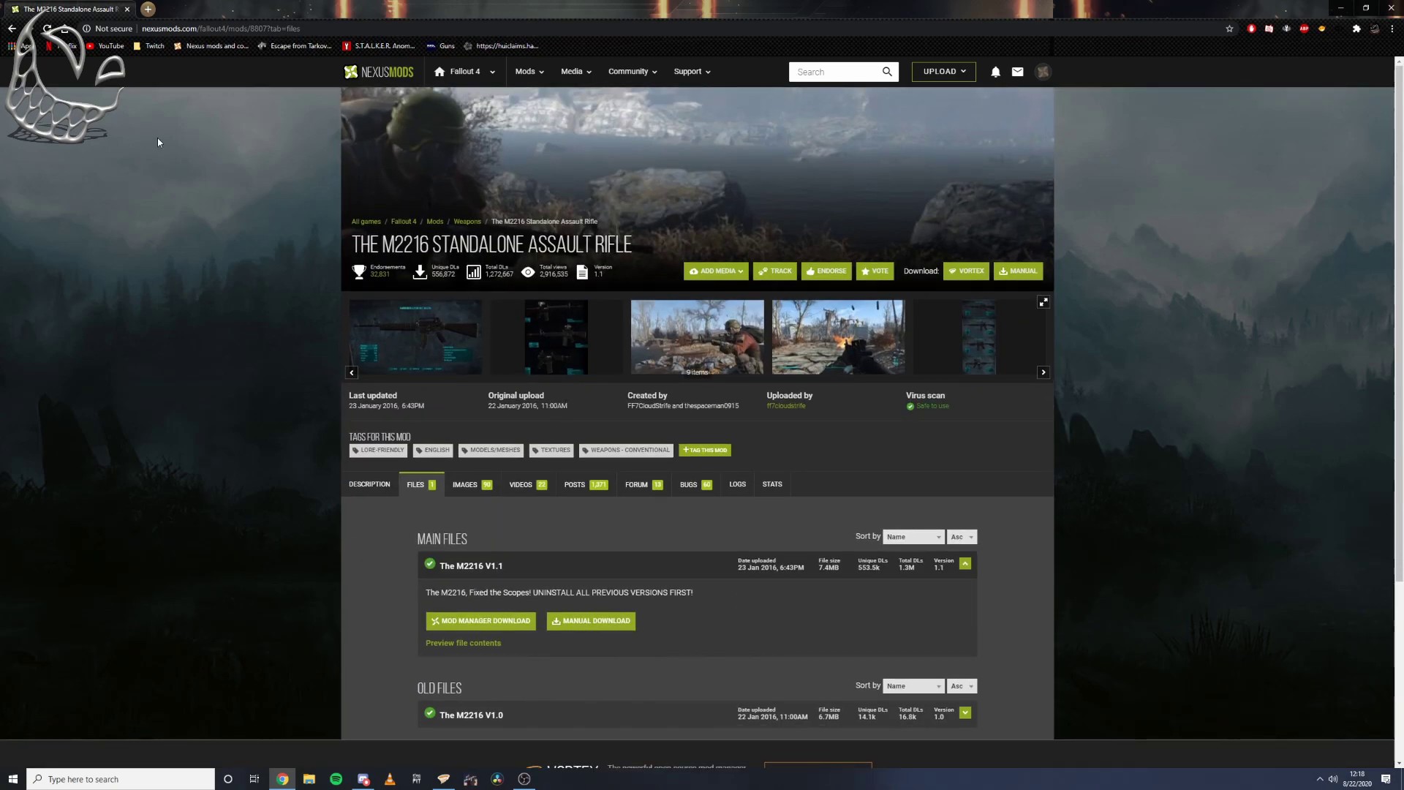
pyautogui.click(12, 30)
pyautogui.click(12, 29)
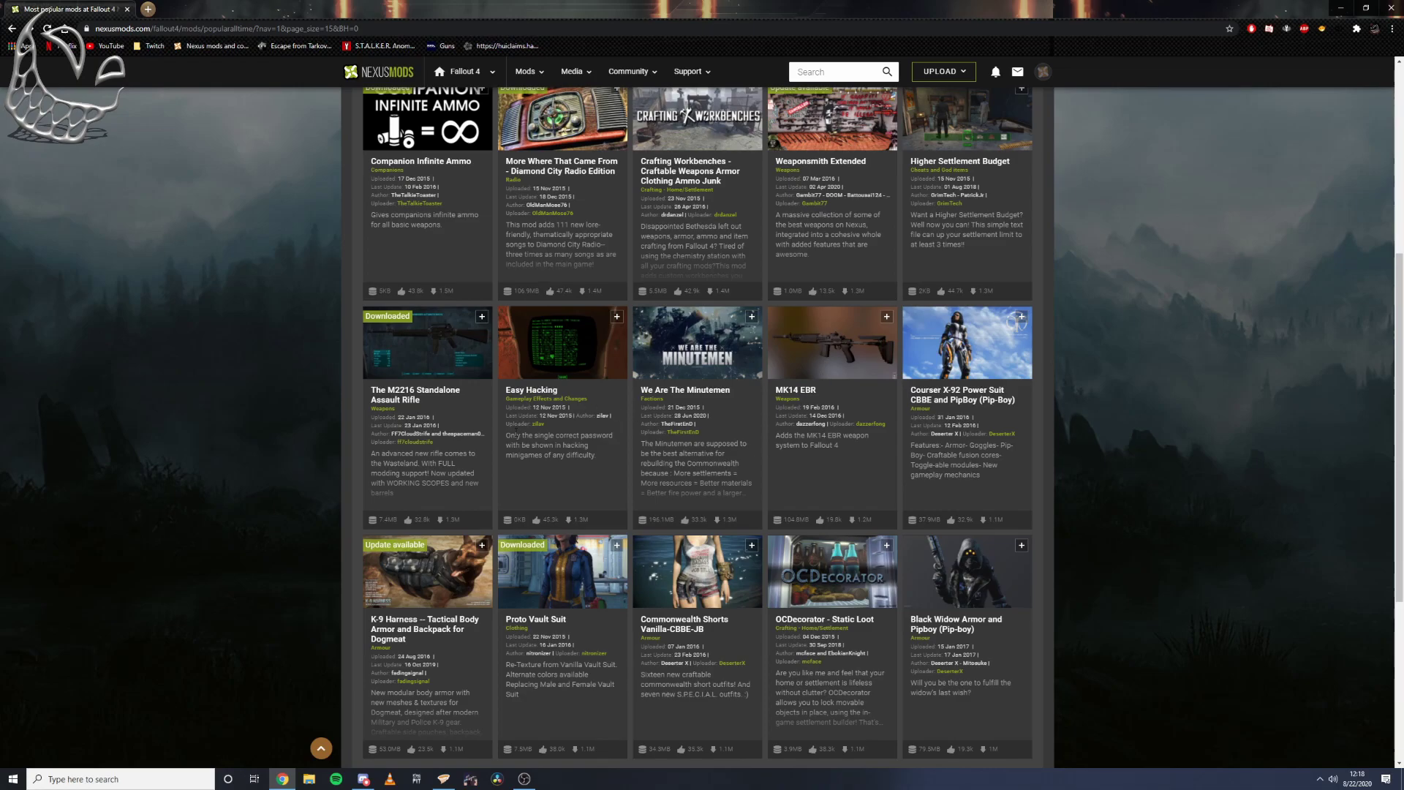
# - Open the K-9 Harness mod for Dogmeat and examine its main, optional and old files
pyautogui.click(449, 643)
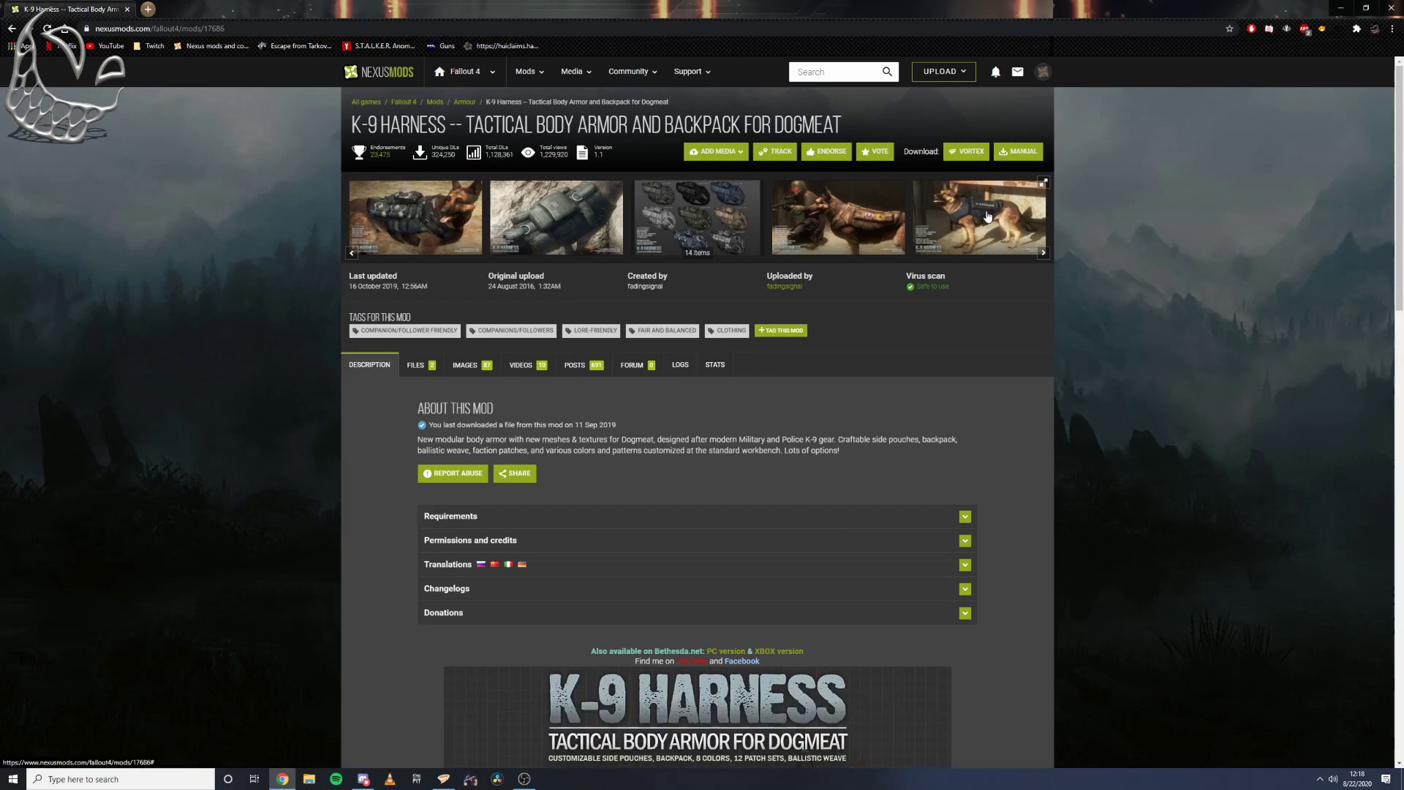
pyautogui.click(420, 365)
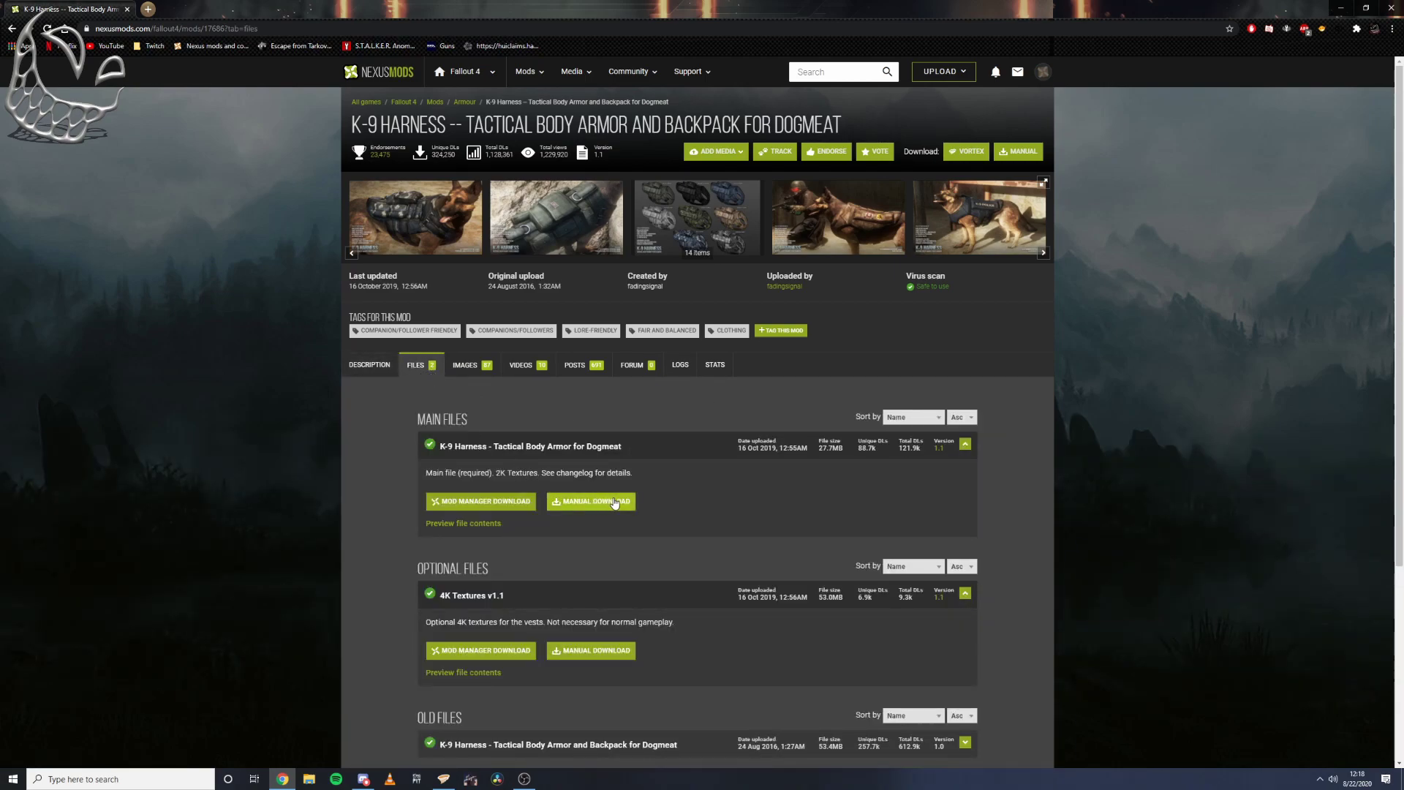
pyautogui.scroll(-1, 592, 498)
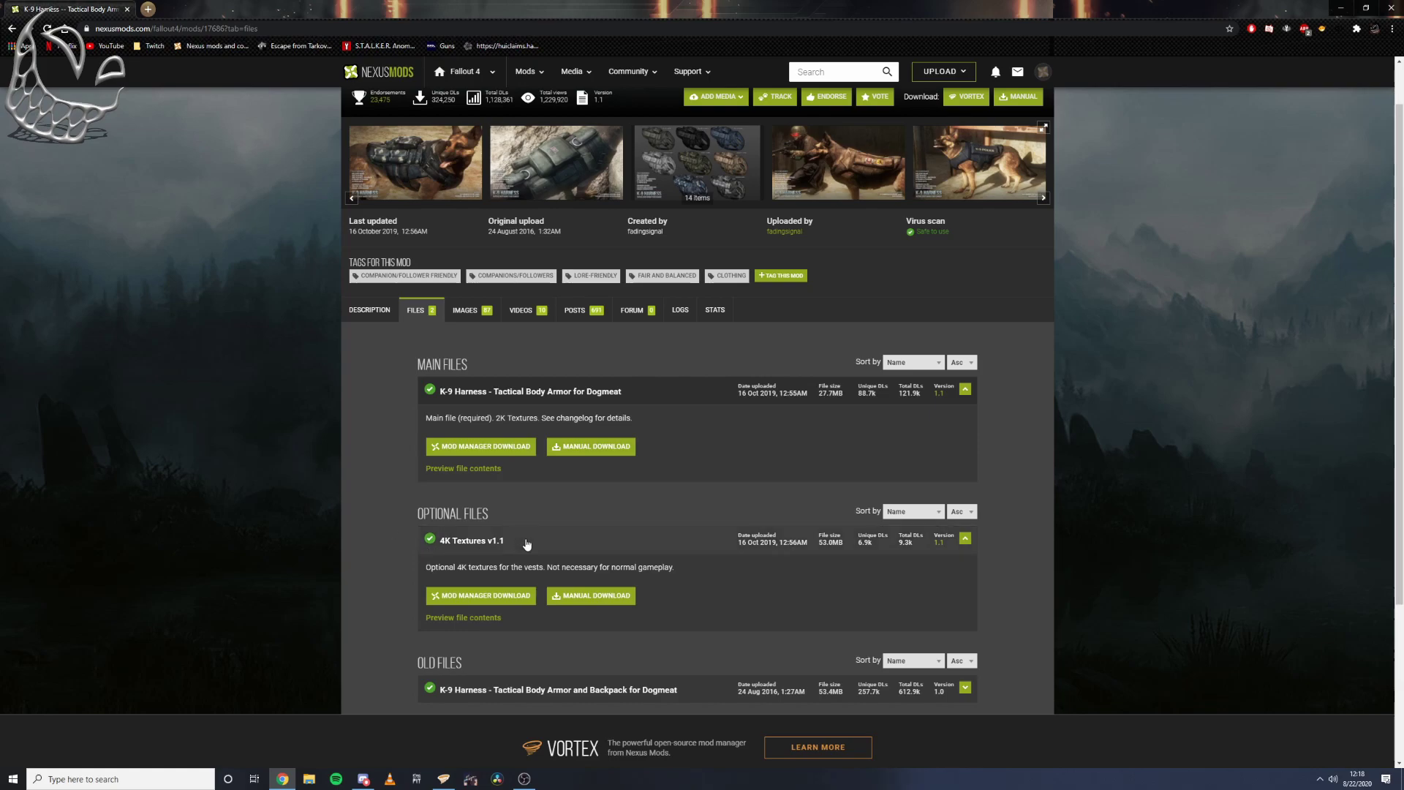
pyautogui.scroll(-2, 466, 558)
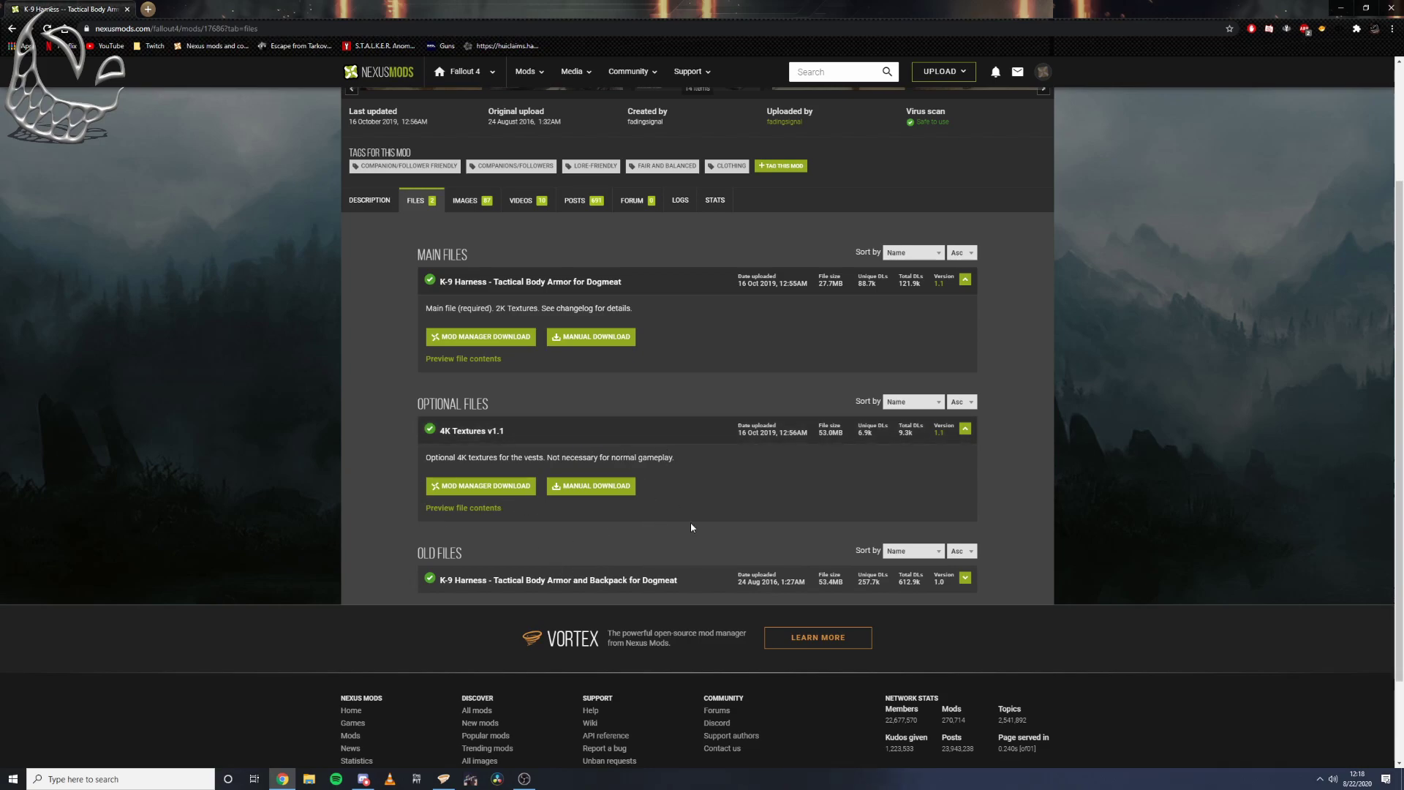
pyautogui.scroll(1, 651, 491)
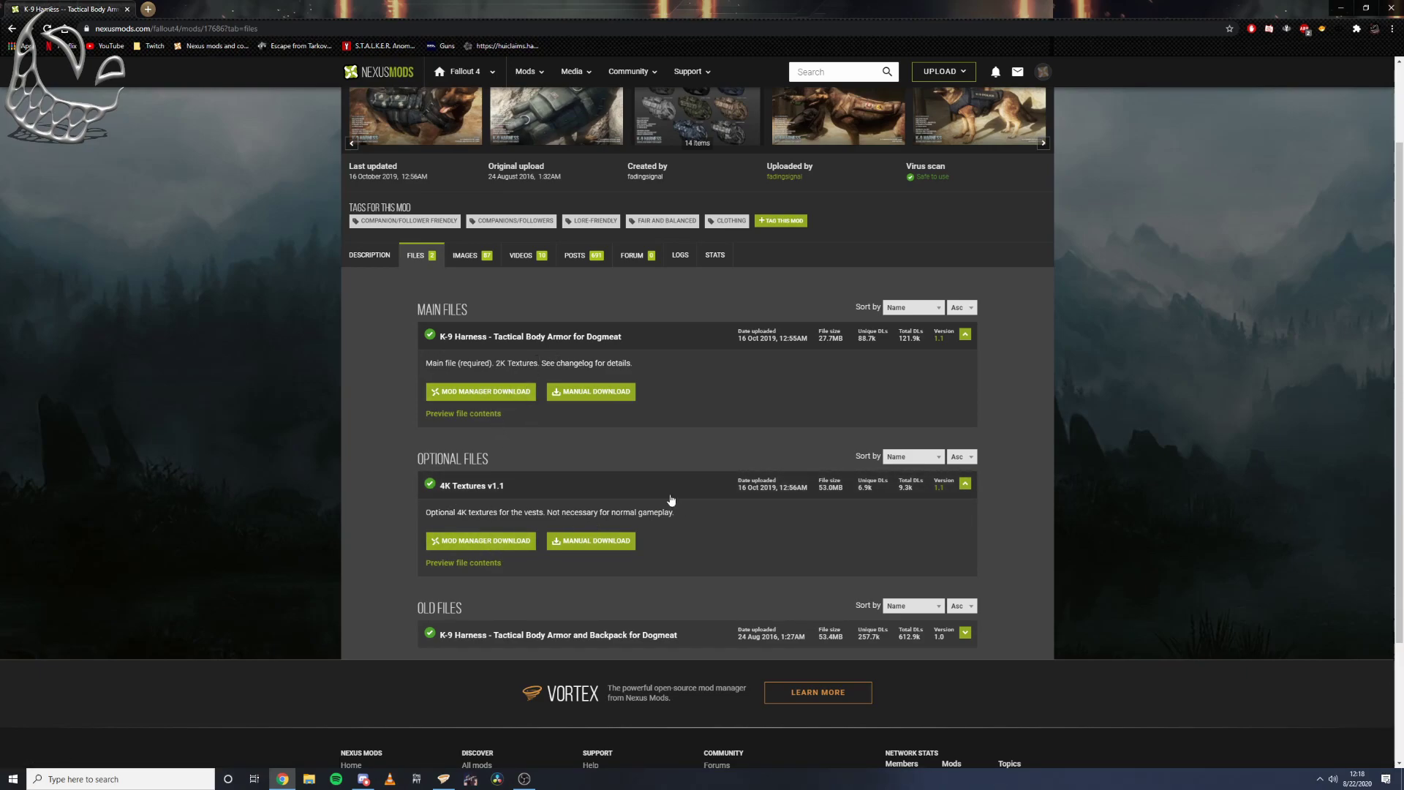
# - Leave the K-9 Harness page in the browser, switch to Vortex and open its Fallout 4 mods list
pyautogui.scroll(2, 615, 480)
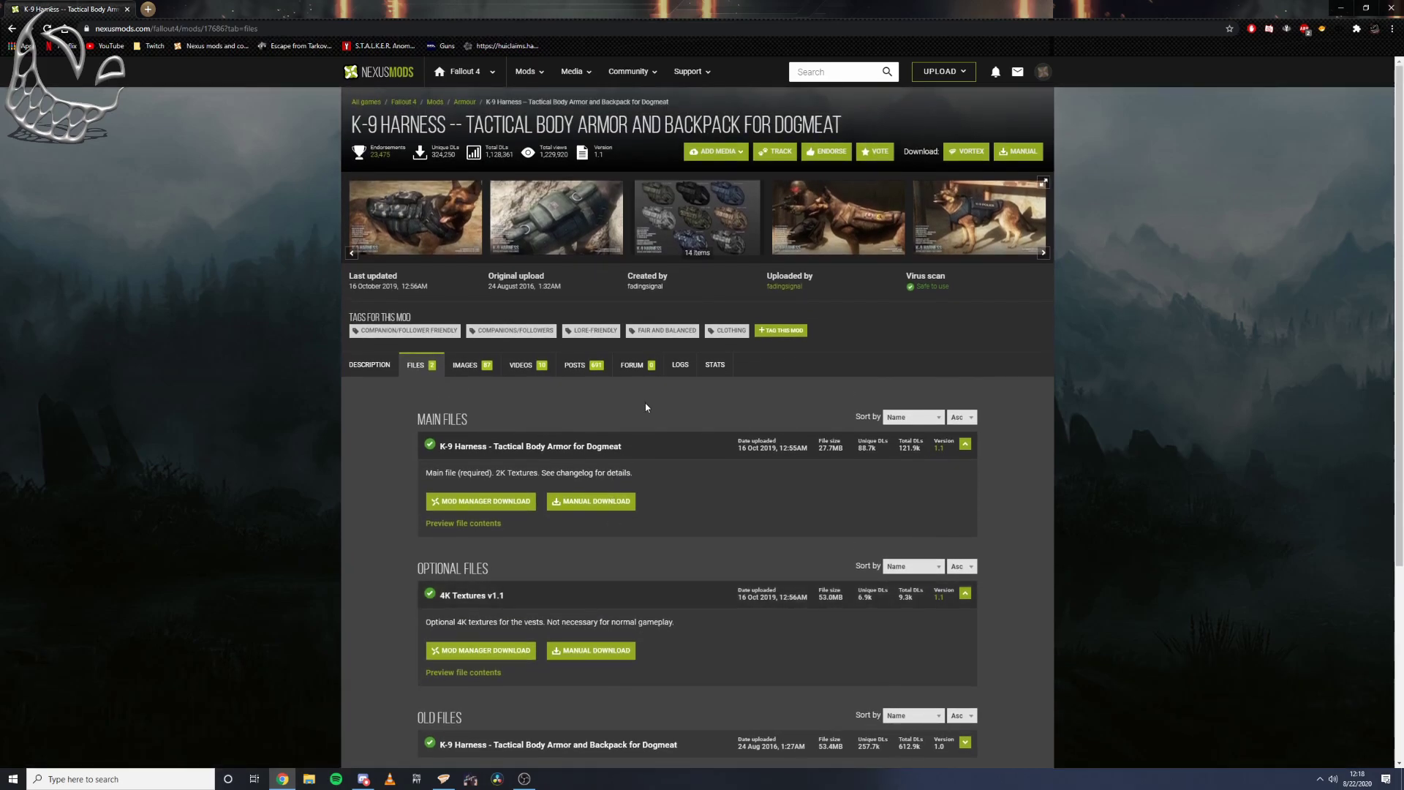
pyautogui.press('super+d')
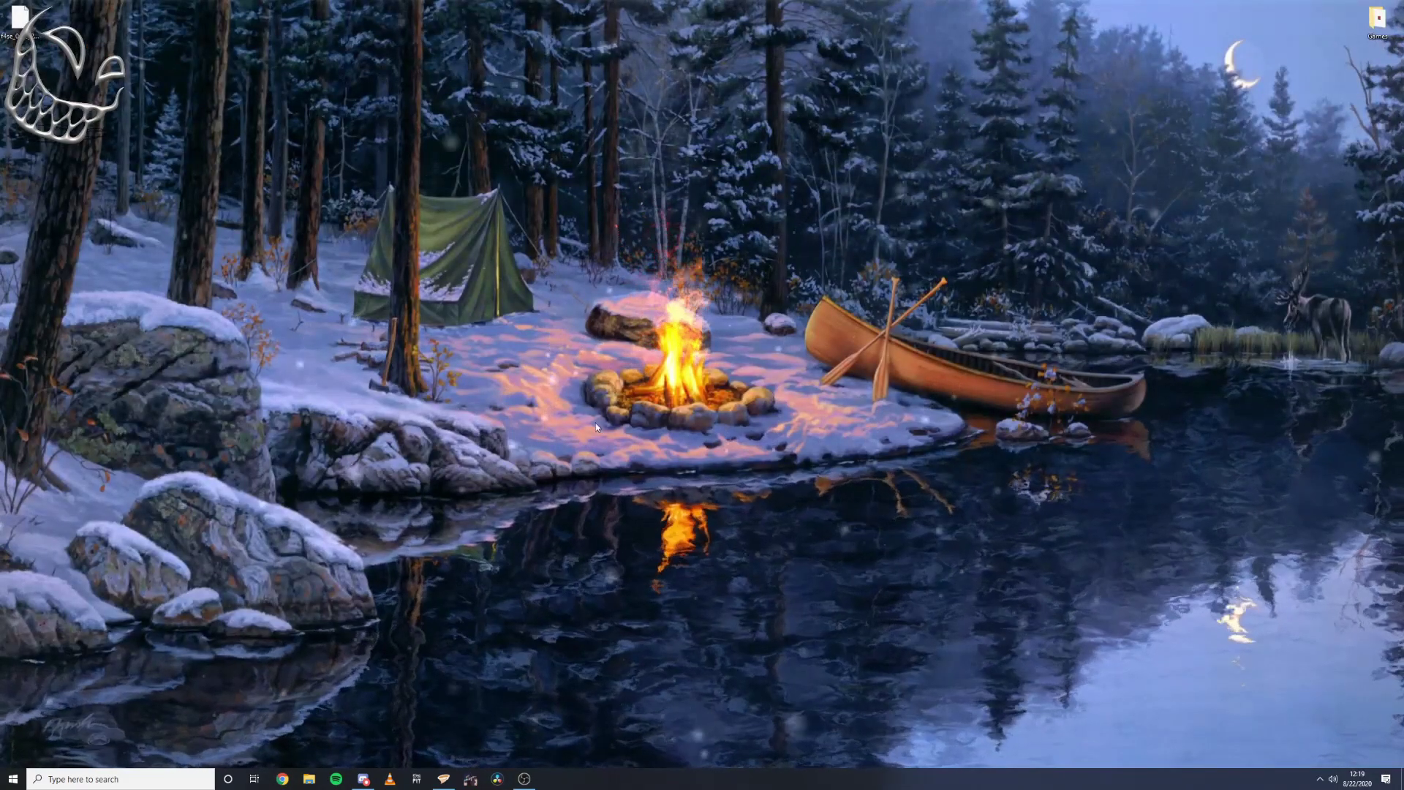
pyautogui.click(444, 777)
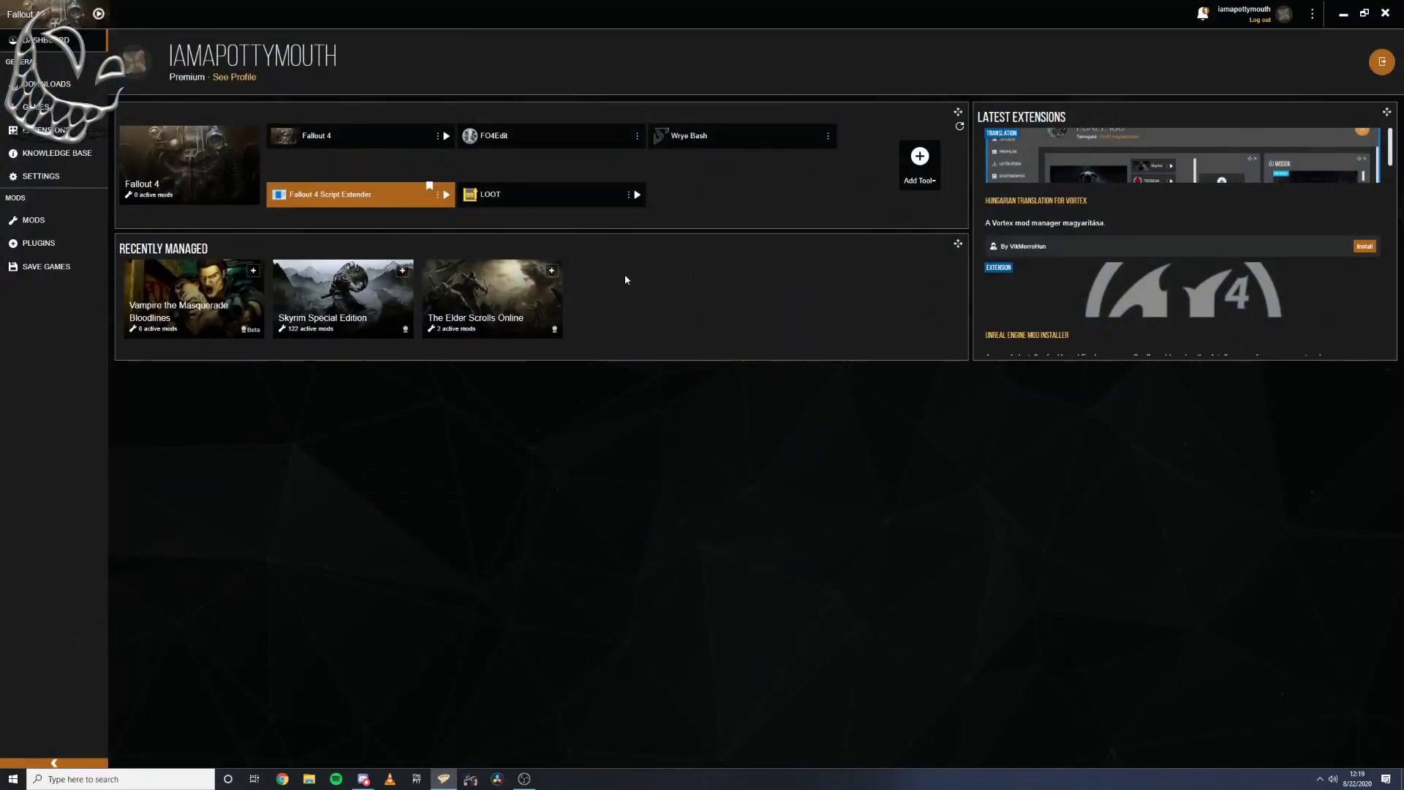
pyautogui.click(62, 224)
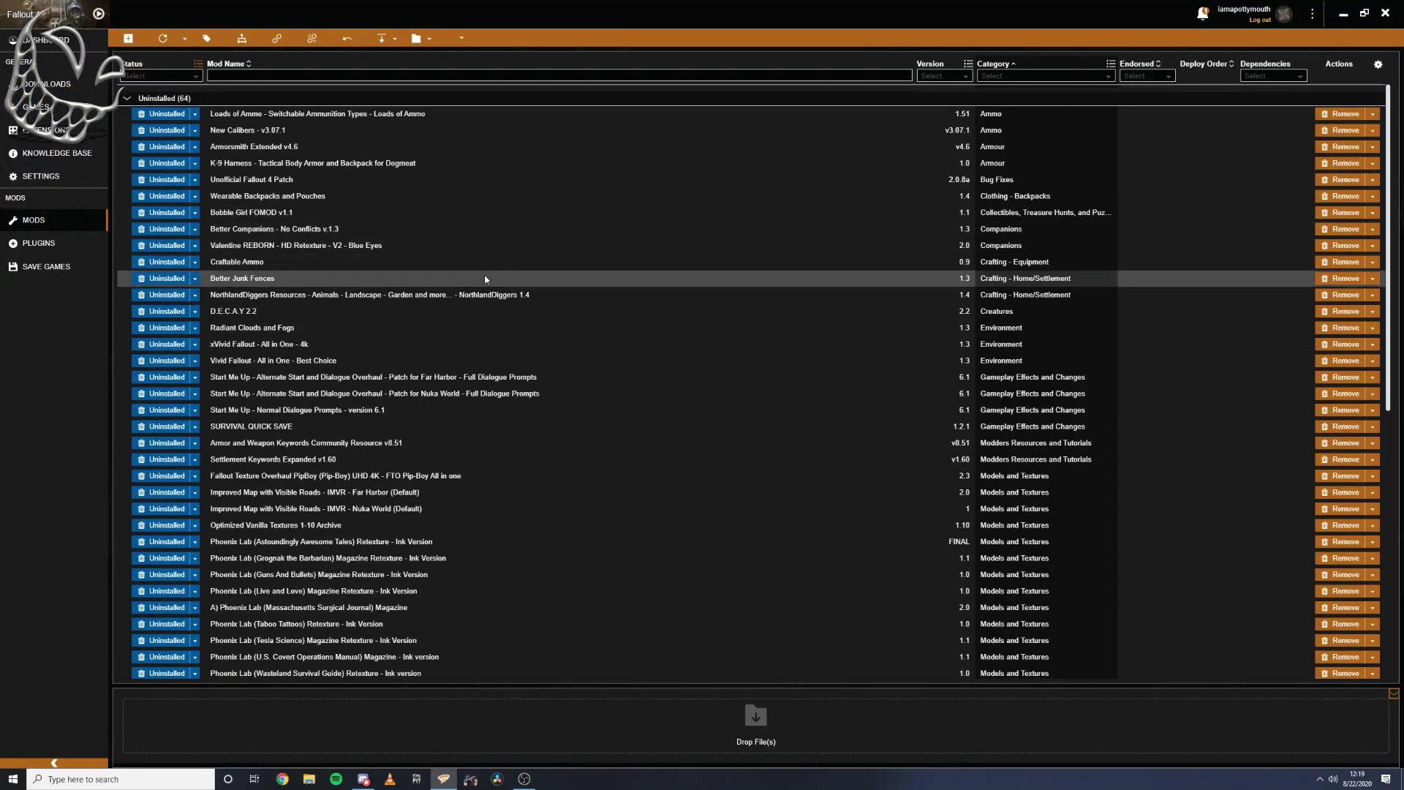
# - Look through the whole list of uninstalled Fallout 4 mods, from the Ammo category down to Weather and Lighting
pyautogui.scroll(-4, 454, 305)
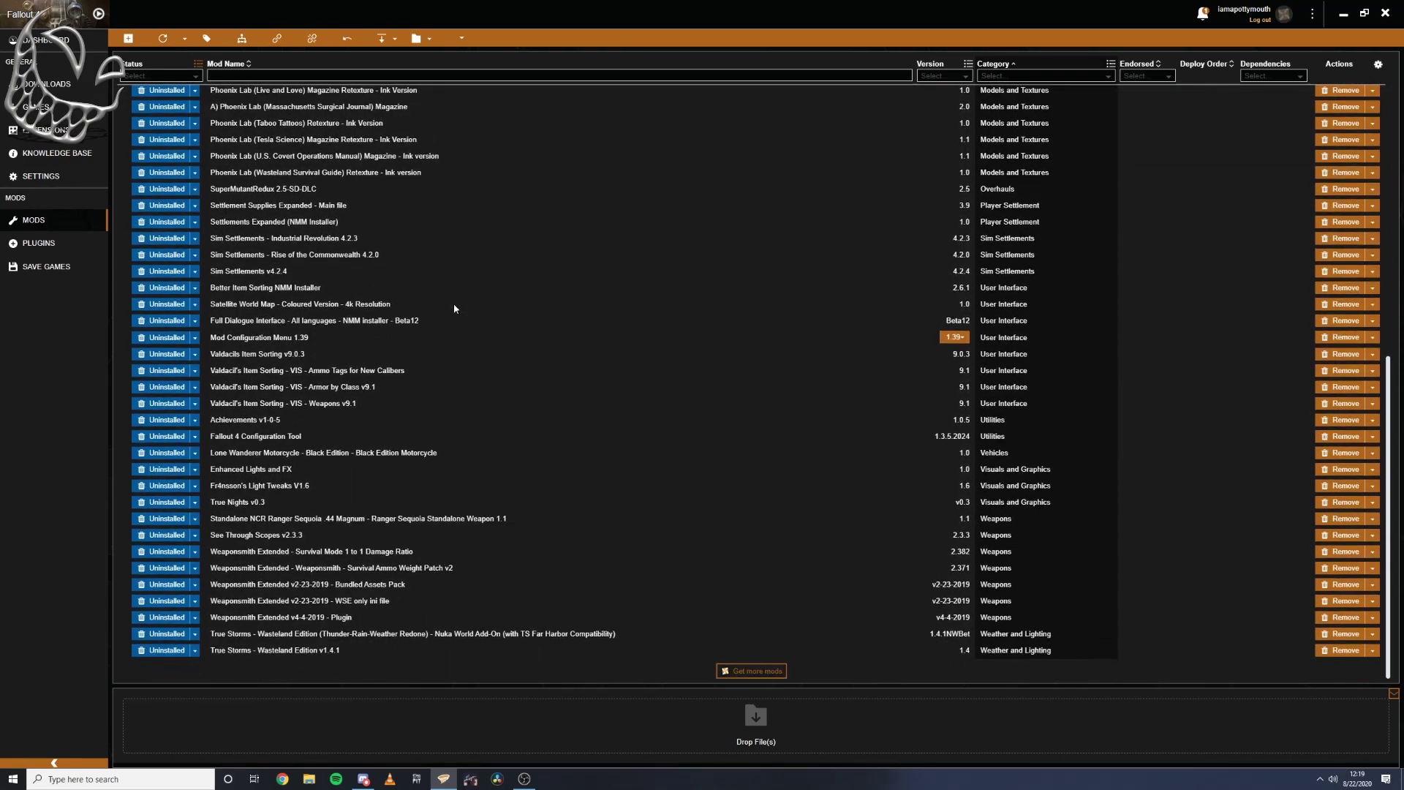
pyautogui.scroll(4, 454, 305)
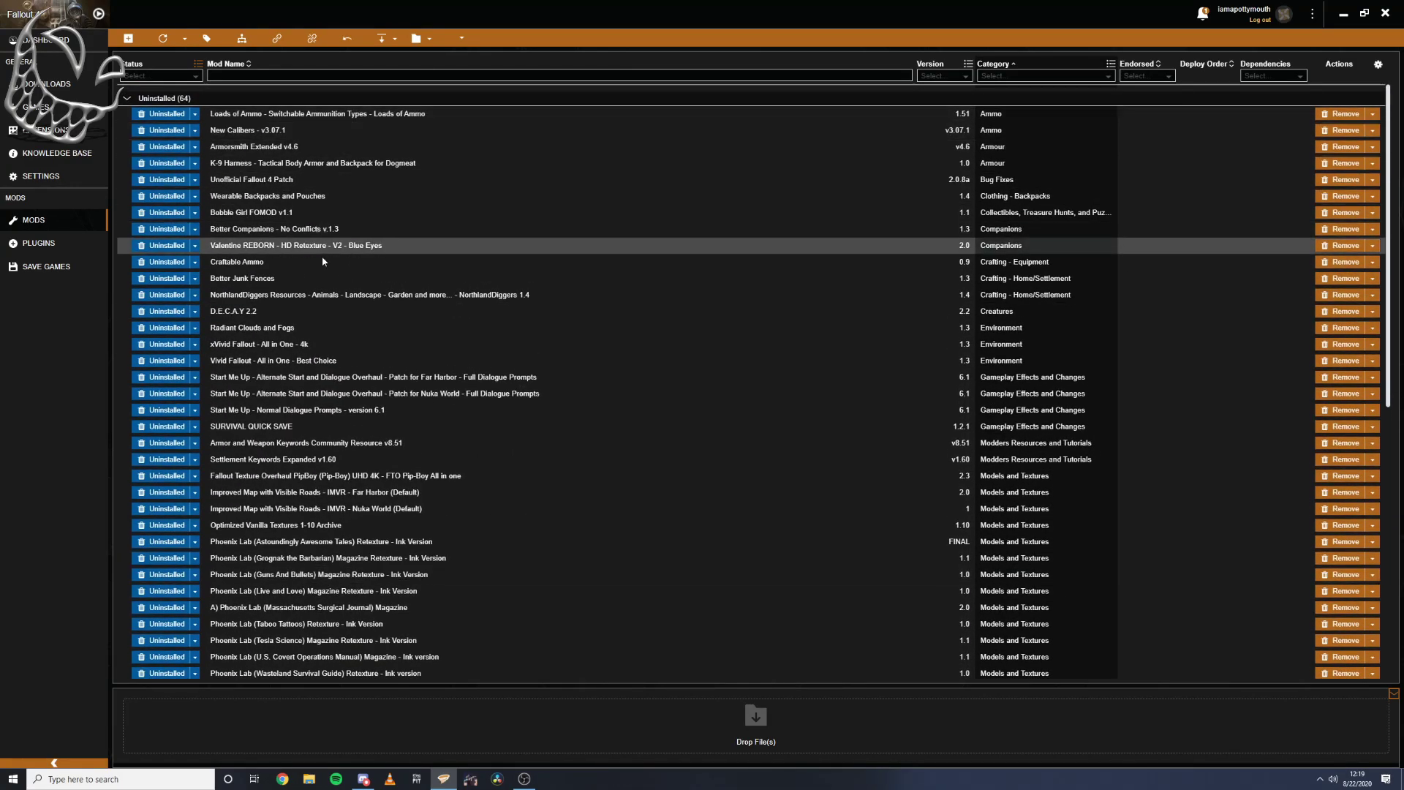
pyautogui.scroll(-4, 348, 380)
pyautogui.scroll(-3, 348, 380)
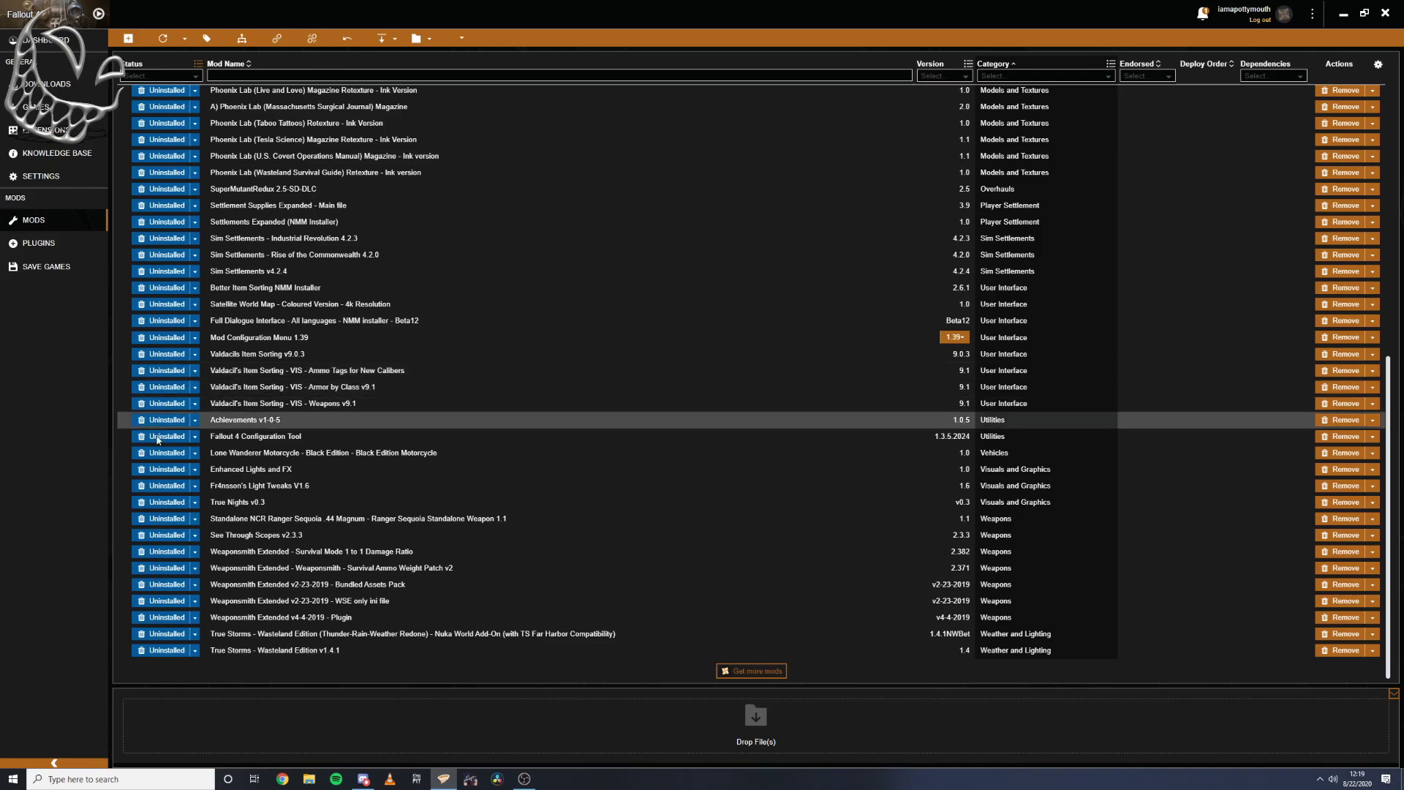
pyautogui.scroll(7, 205, 409)
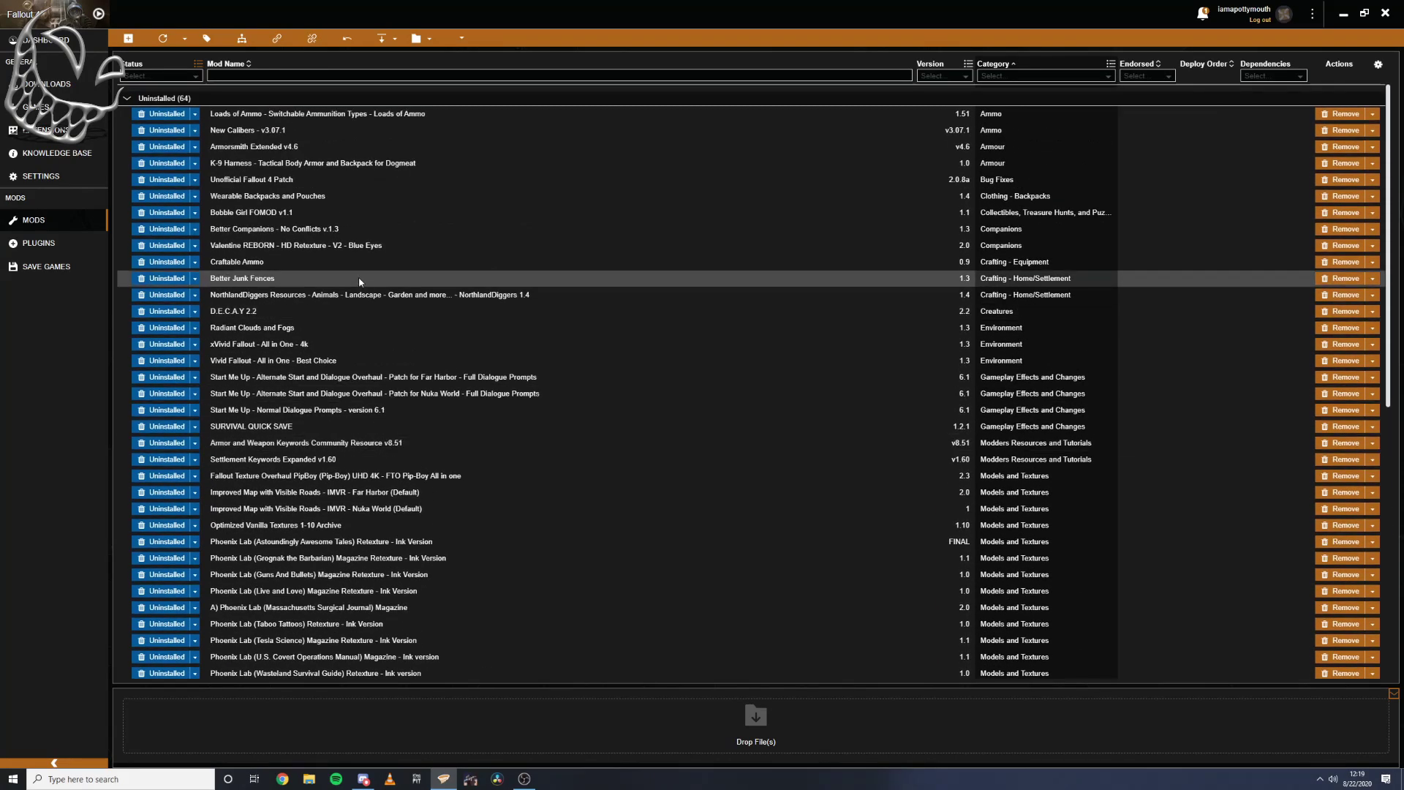
pyautogui.scroll(-7, 329, 256)
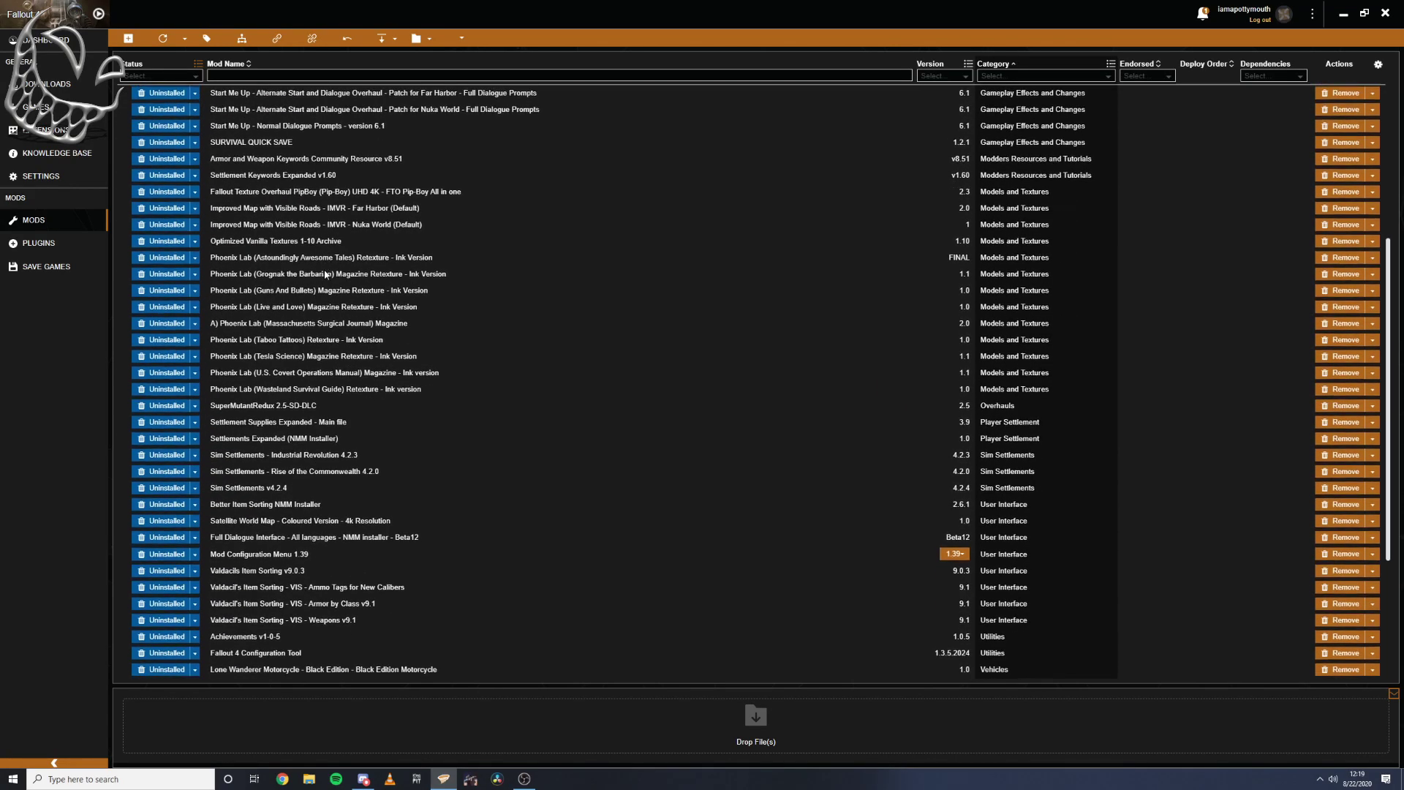
pyautogui.scroll(7, 327, 275)
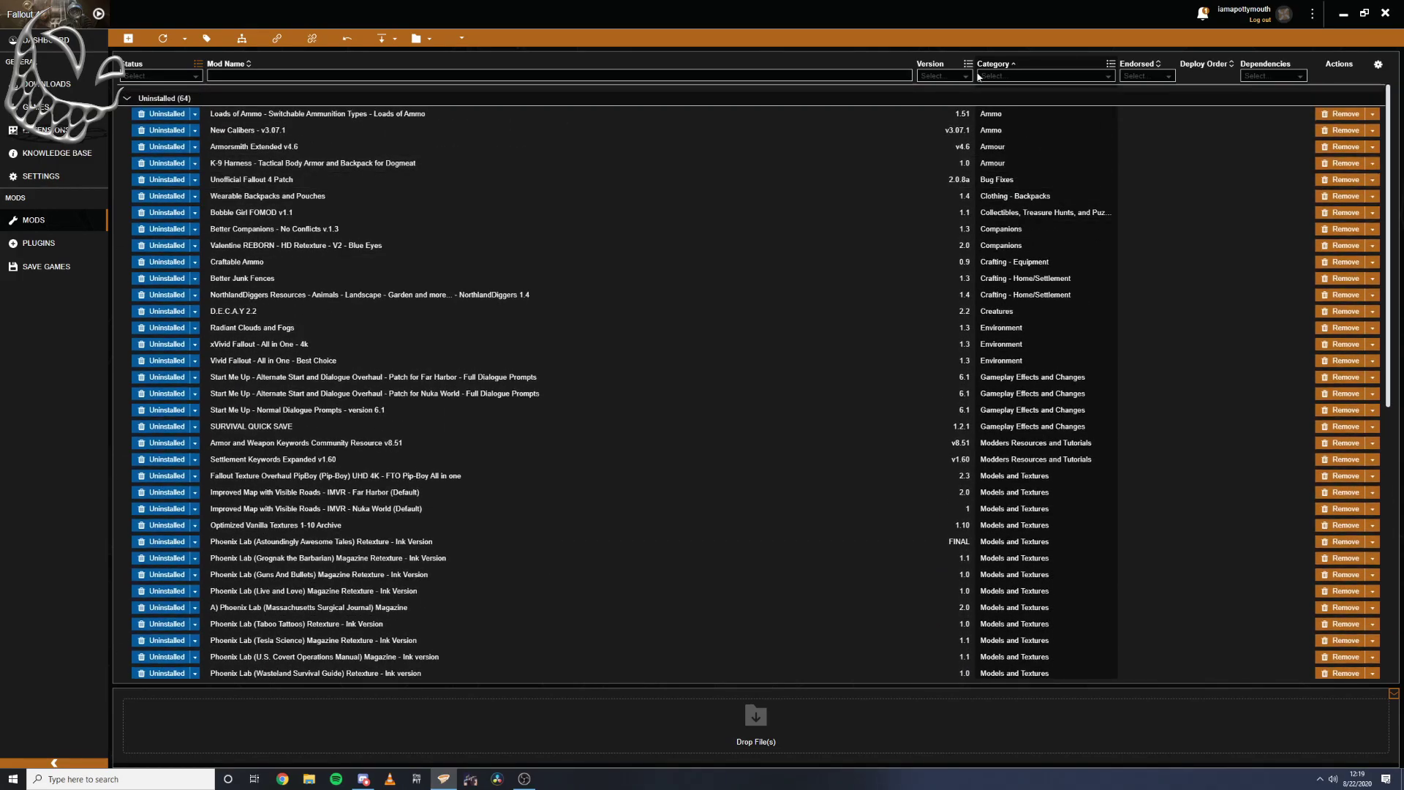
# - From the notification about the missing Fallout 4 Script Extender, open the F4SE site in the browser and locate the current runtime archive
pyautogui.click(1200, 15)
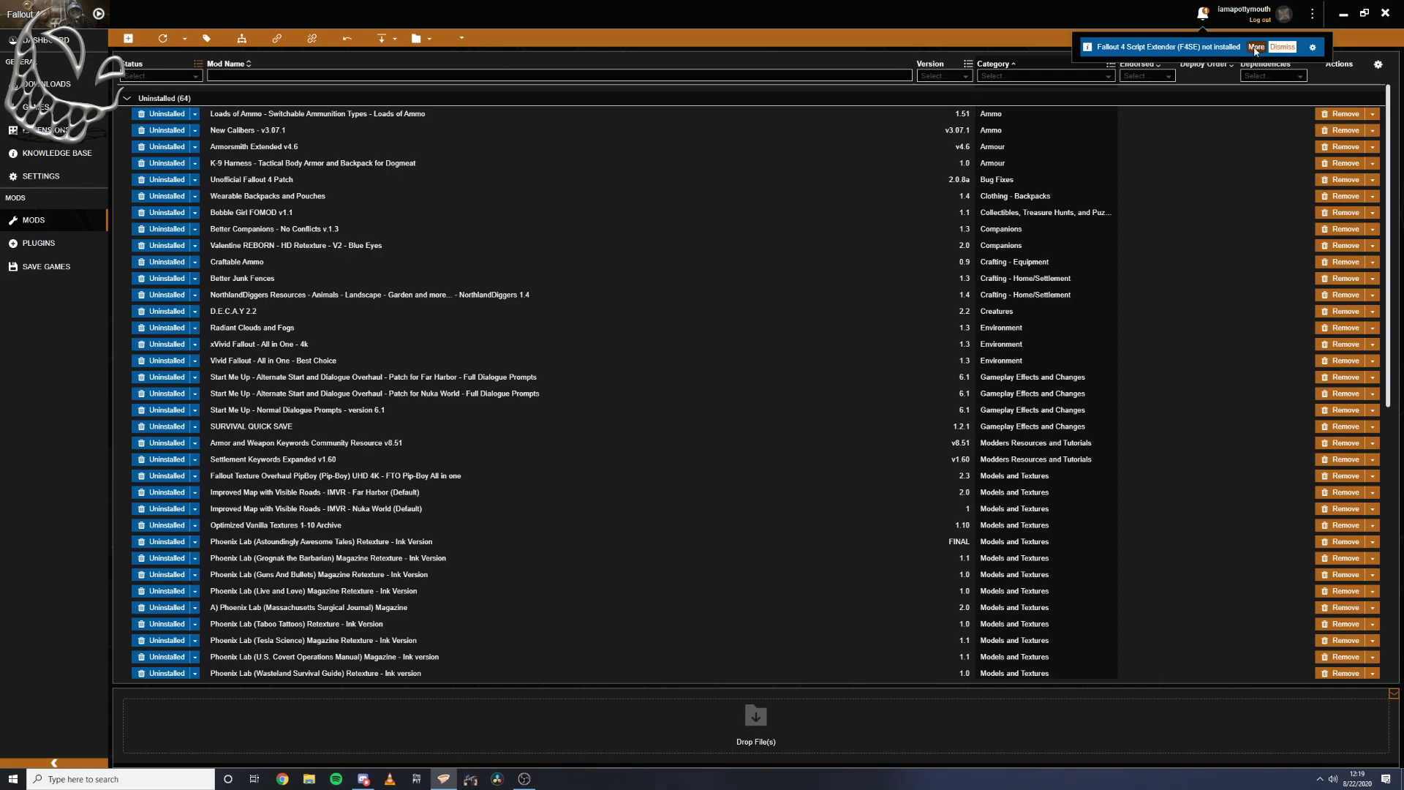
pyautogui.click(1256, 49)
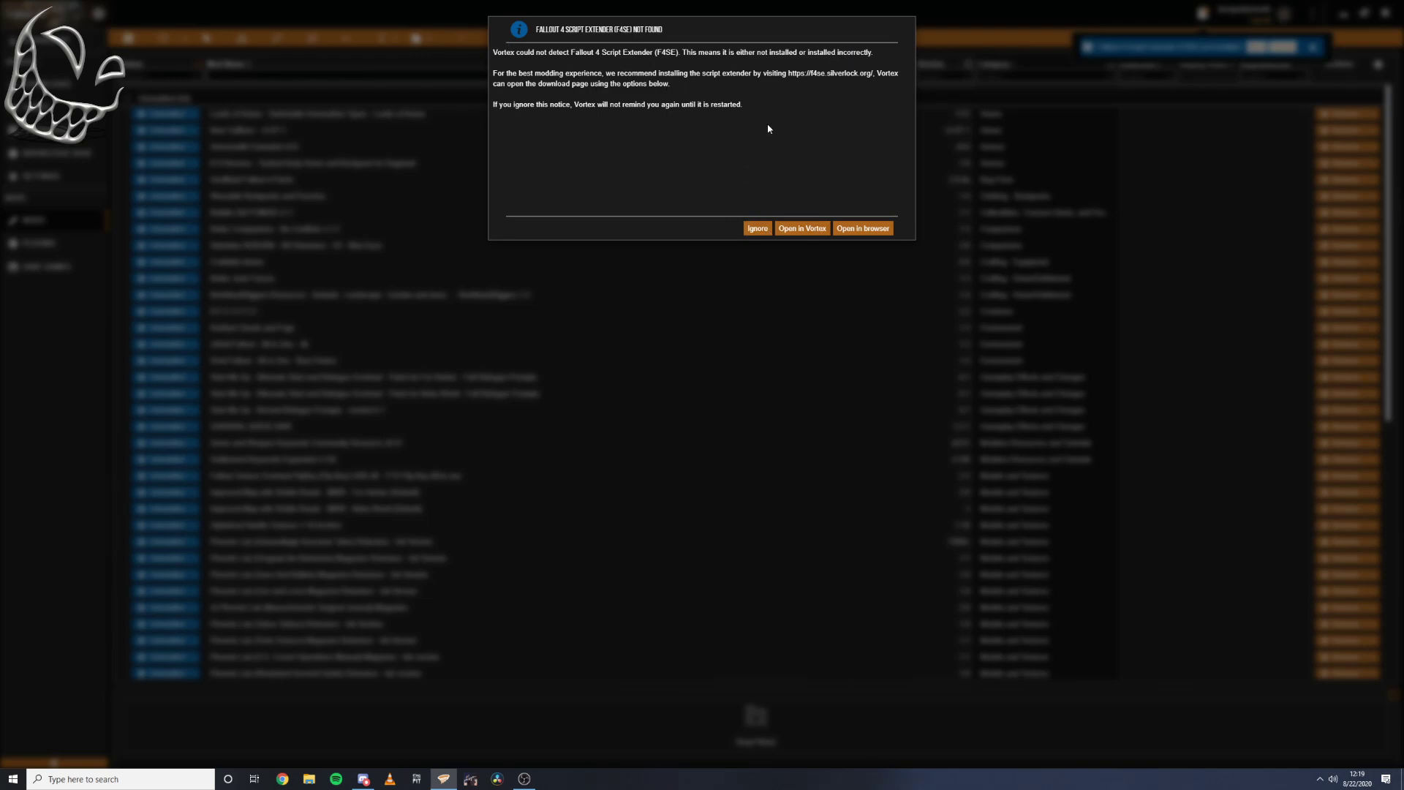
pyautogui.click(863, 229)
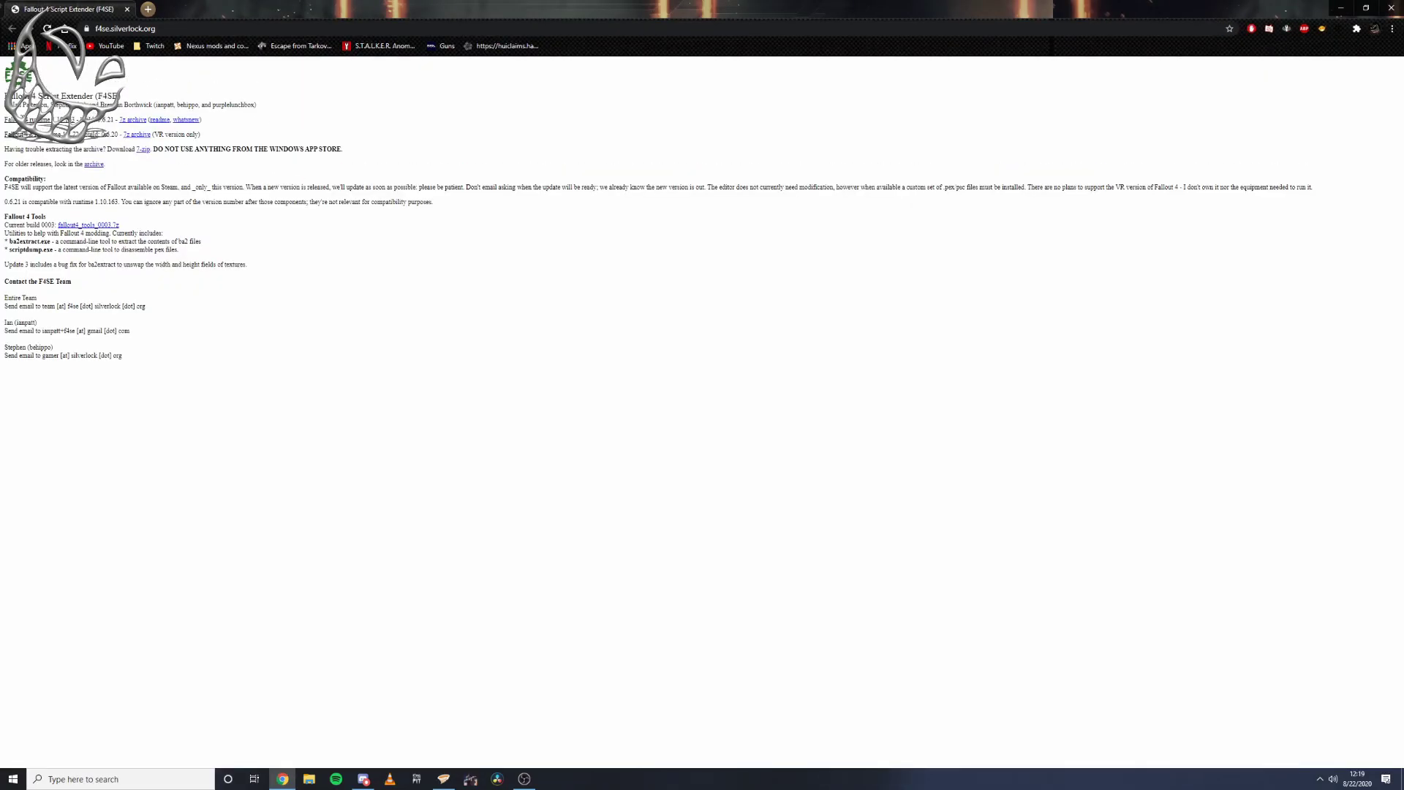
pyautogui.moveTo(5, 120); pyautogui.dragTo(258, 124)
pyautogui.click(254, 124)
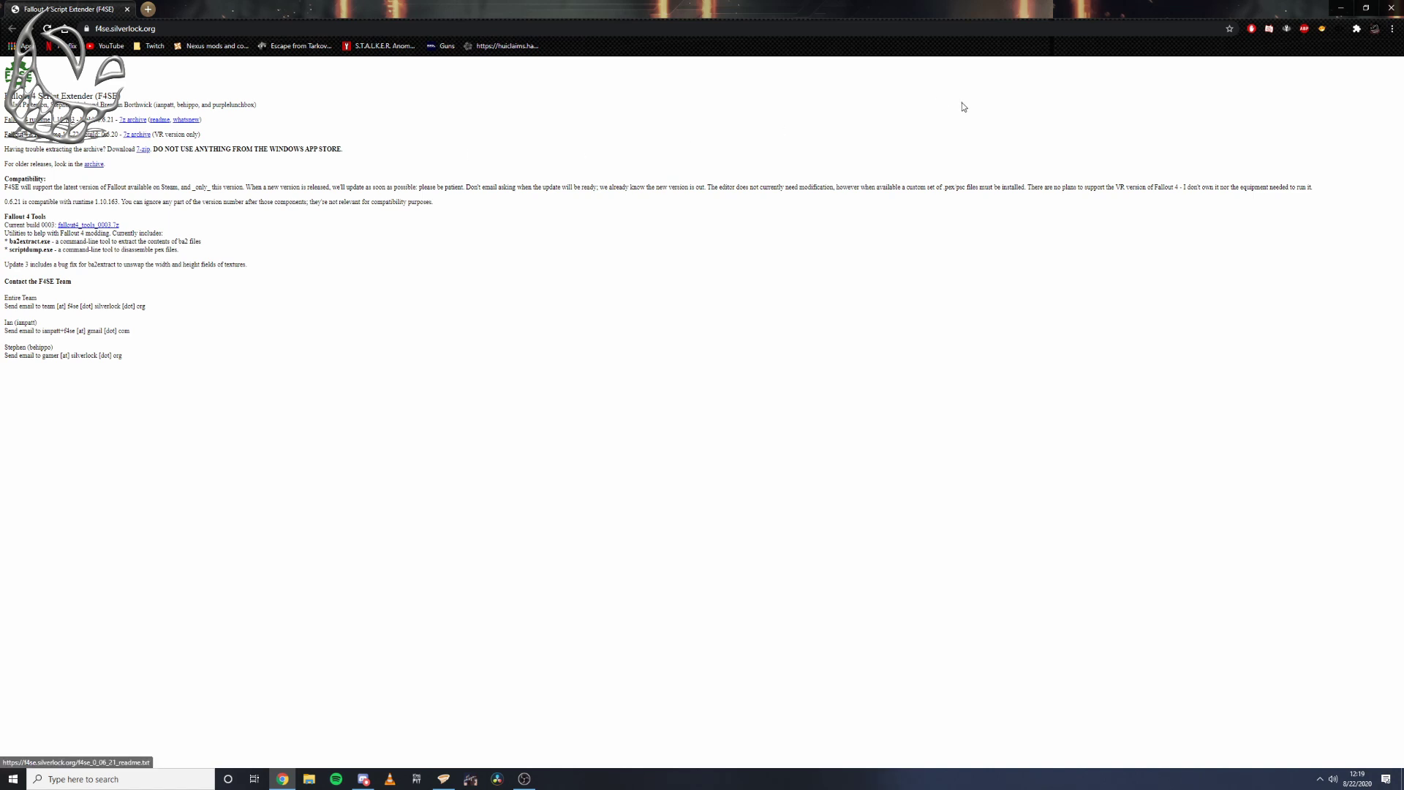
# - Minimize the browser and Vortex, open the F4SE 0_06_21 archive on the desktop with 7-Zip and extract its folder to the desktop
pyautogui.click(1335, 5)
pyautogui.click(1344, 13)
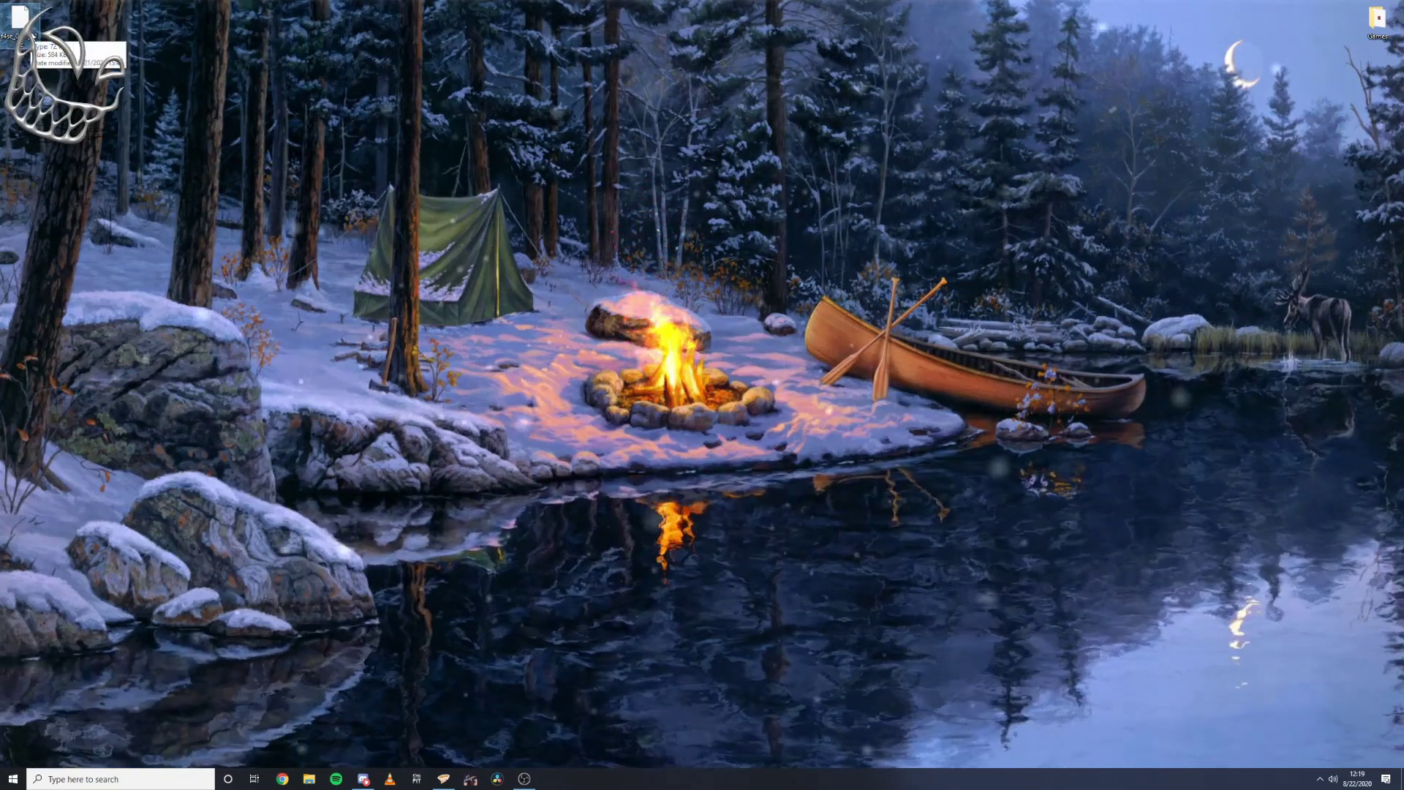
pyautogui.rightClick(22, 29)
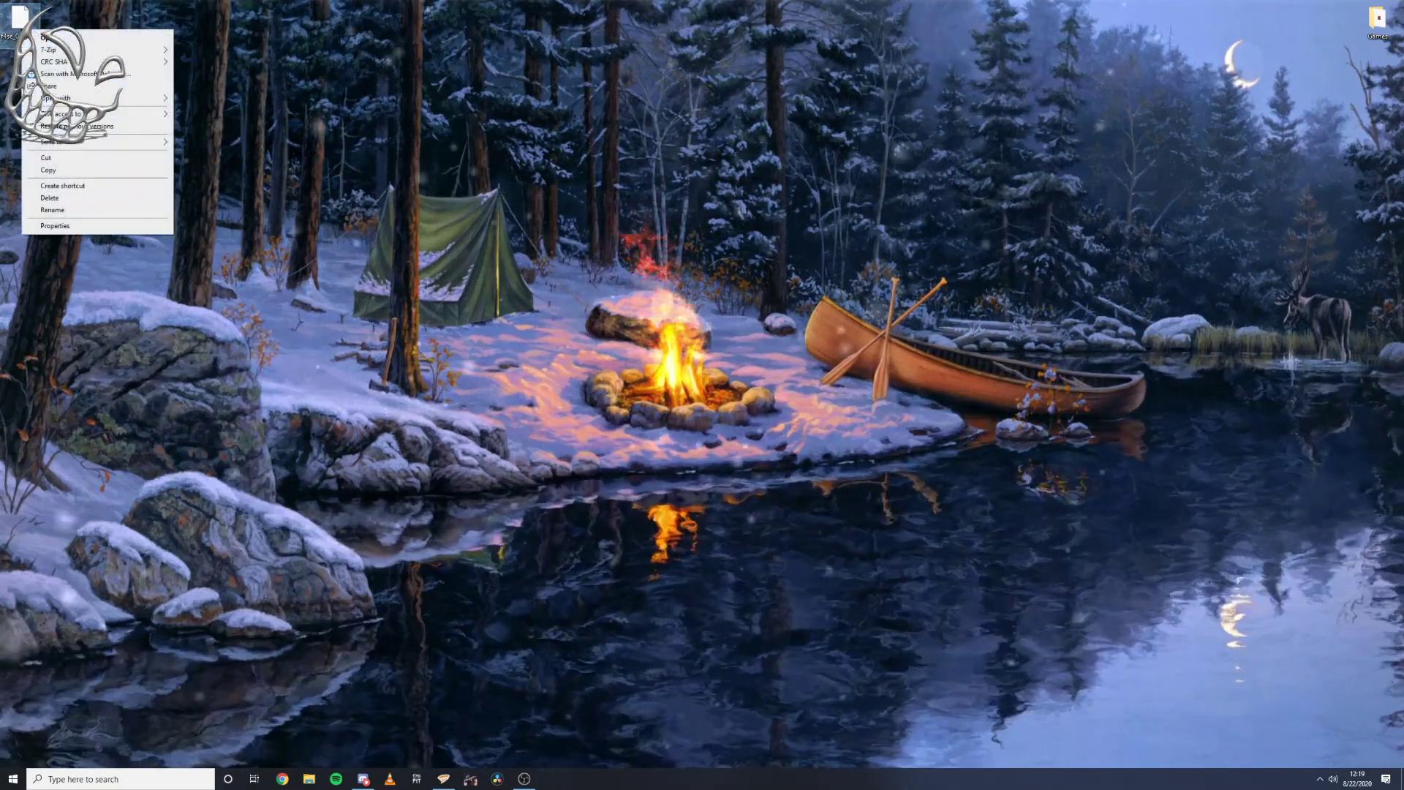
pyautogui.moveTo(97, 50)
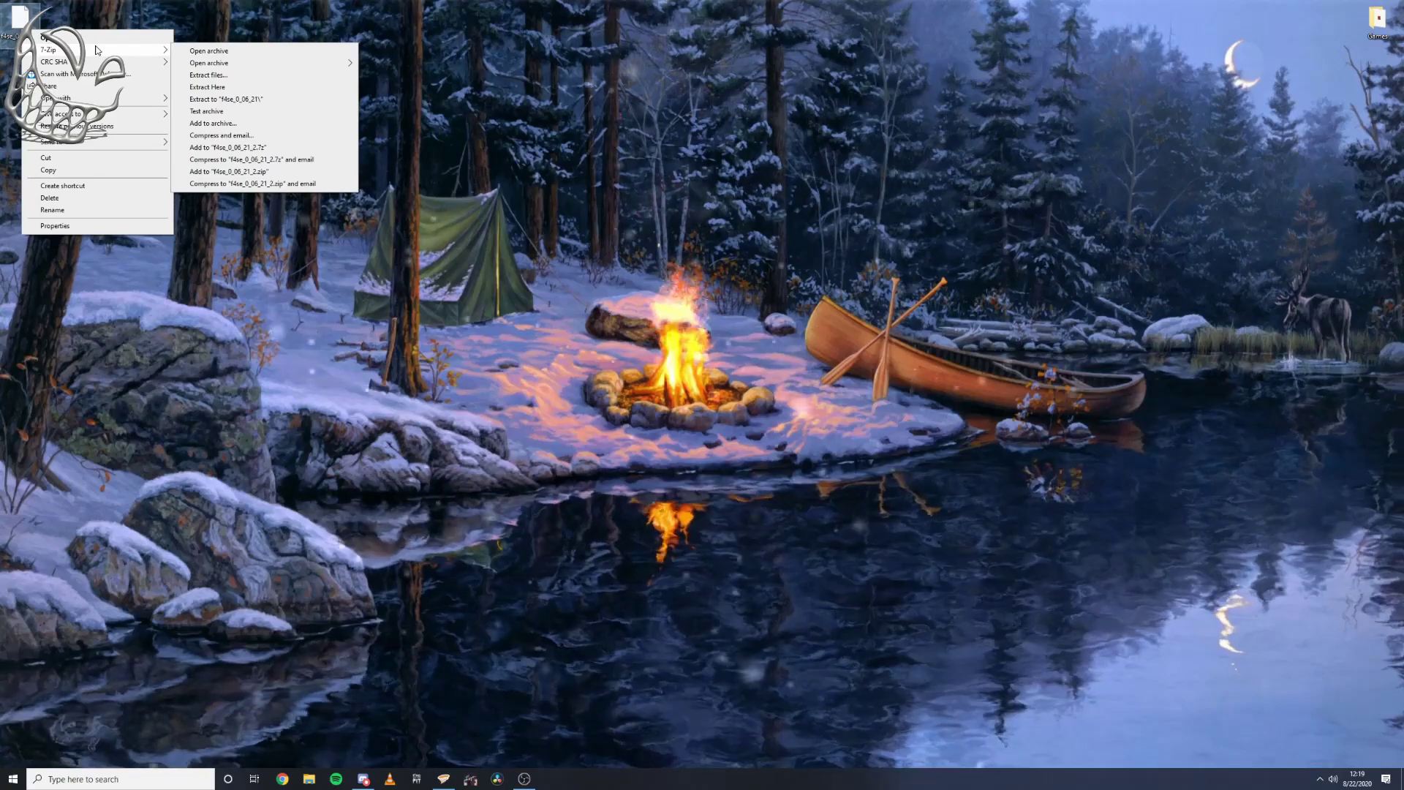
pyautogui.click(209, 51)
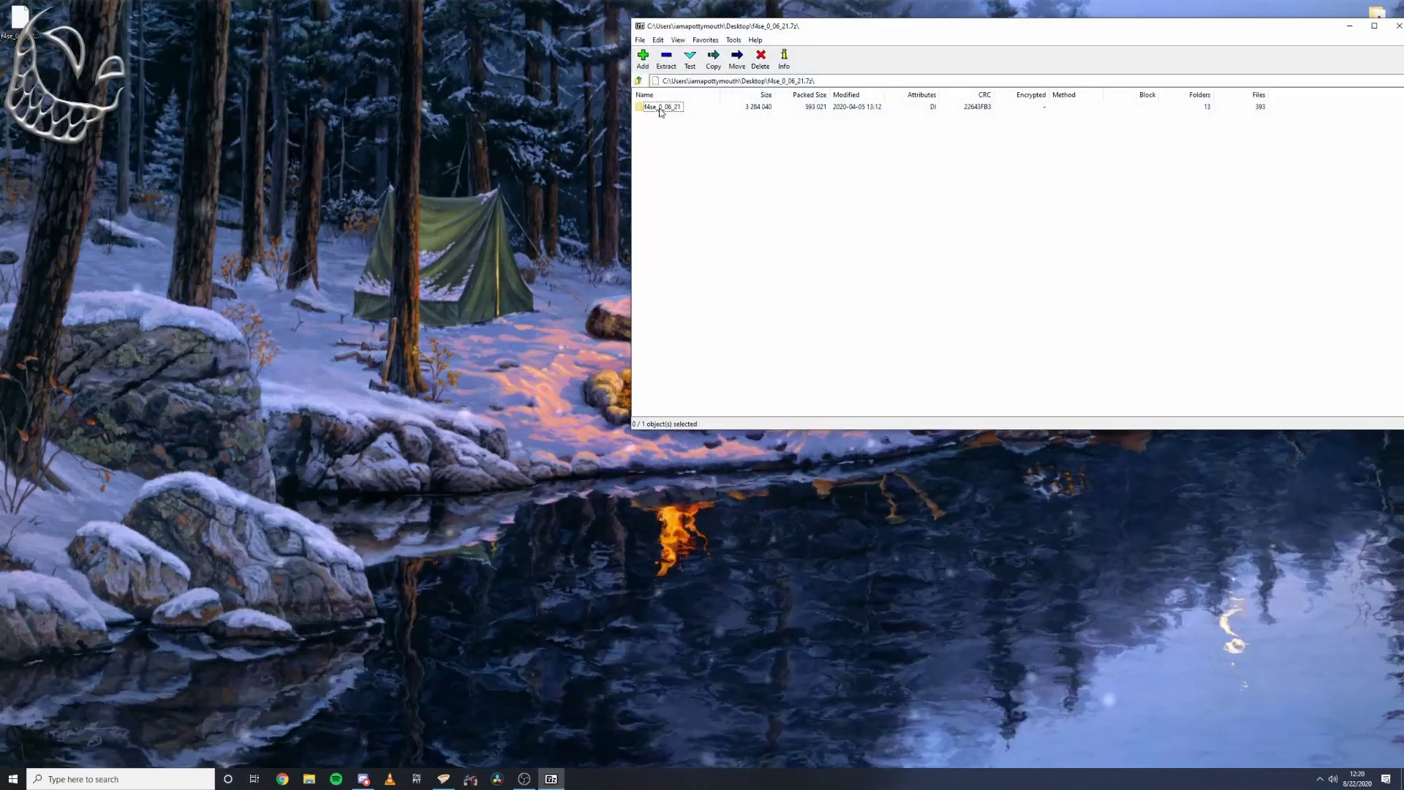
pyautogui.click(667, 59)
pyautogui.click(753, 451)
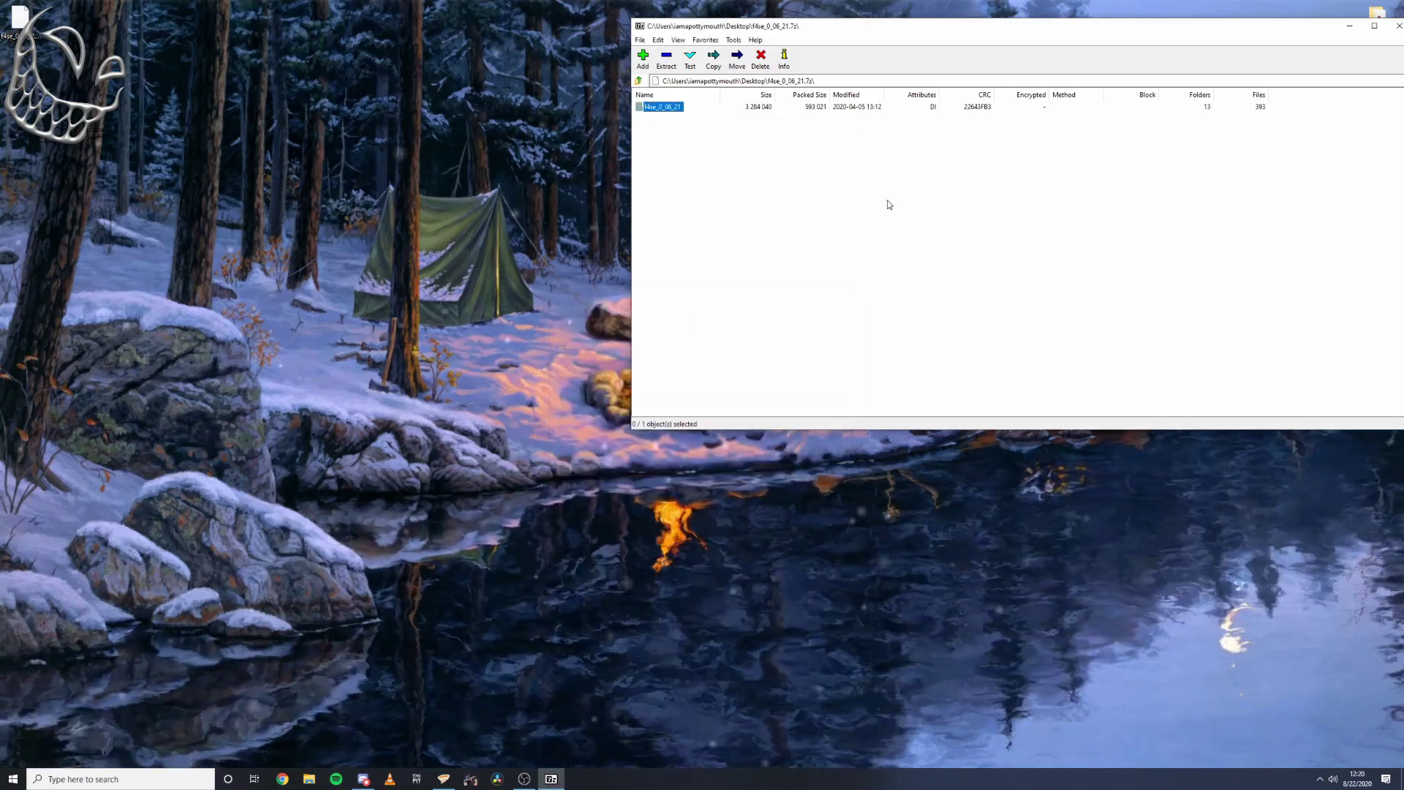
# - Close 7-Zip and check the contents of the extracted f4se_0_06_21 folder
pyautogui.click(1396, 27)
pyautogui.doubleClick(47, 71)
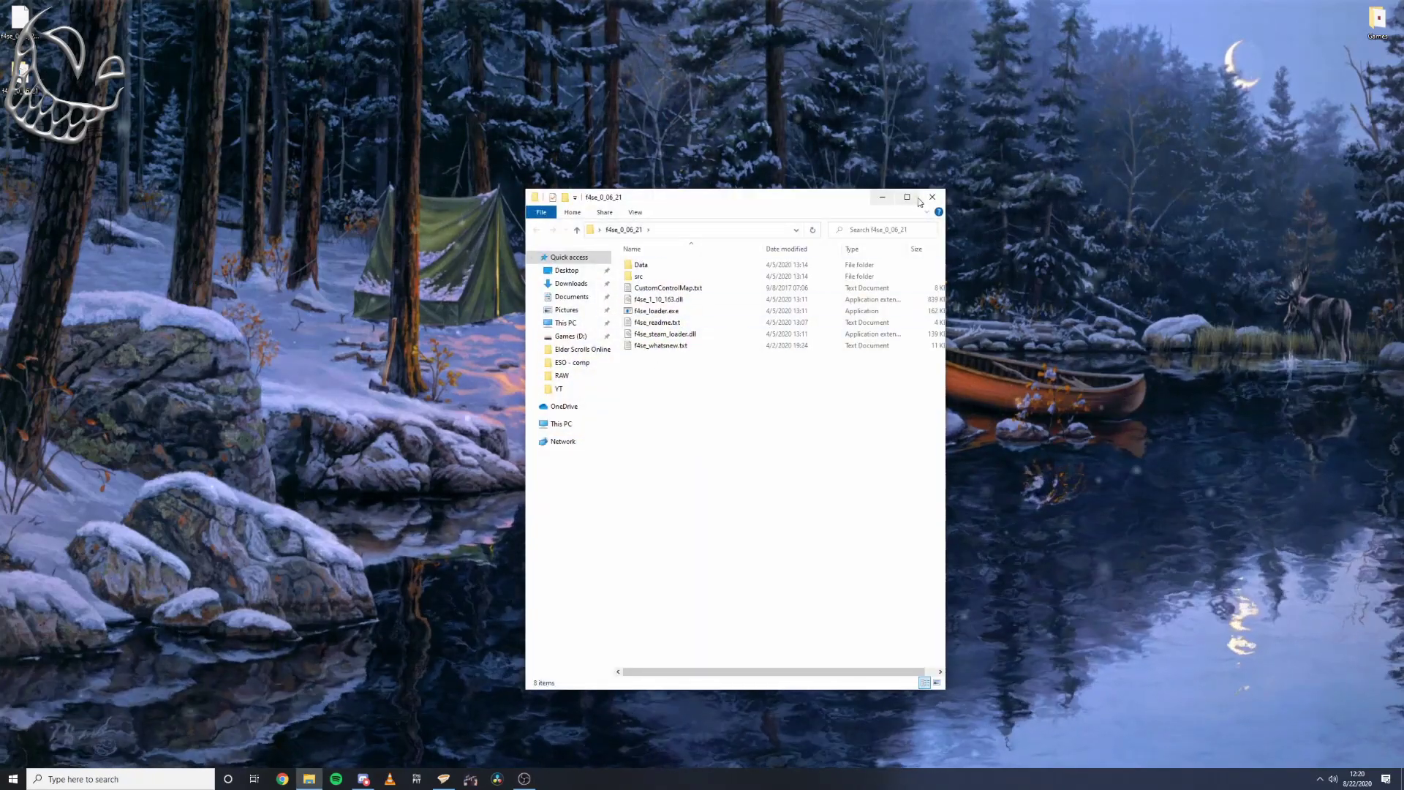
pyautogui.click(933, 197)
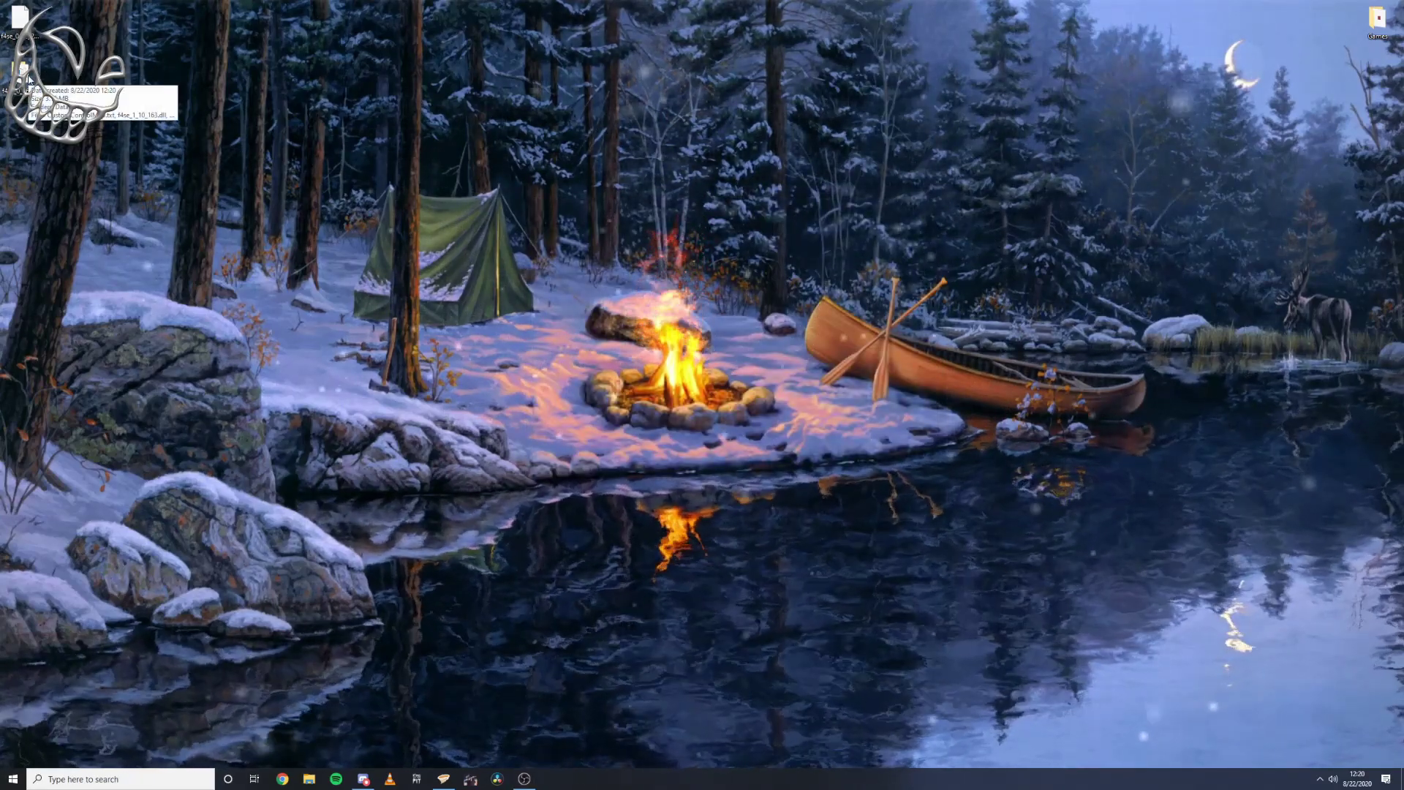
# - Open the Steam library, browse the local files of Fallout 4 and close the Steam window
pyautogui.click(1321, 779)
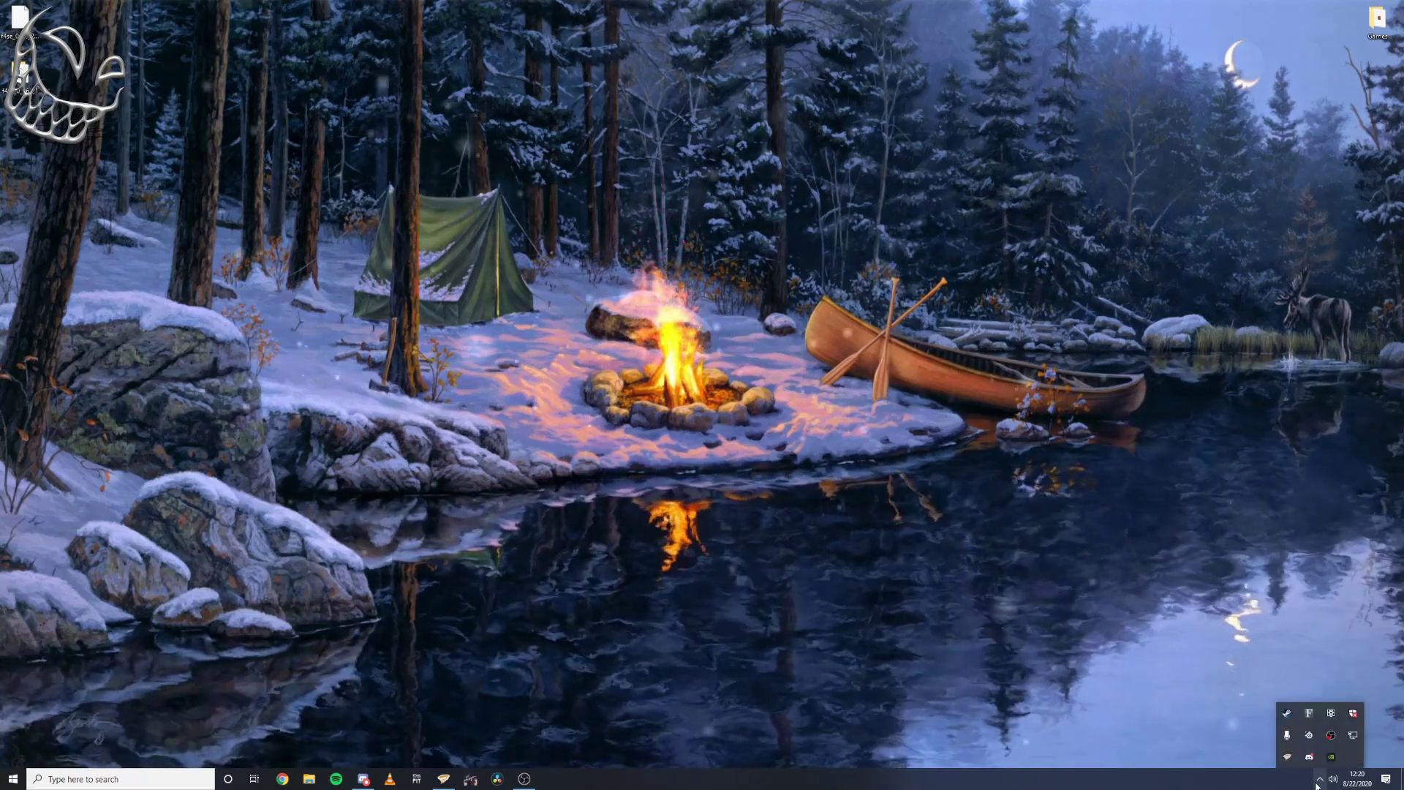
pyautogui.rightClick(1288, 714)
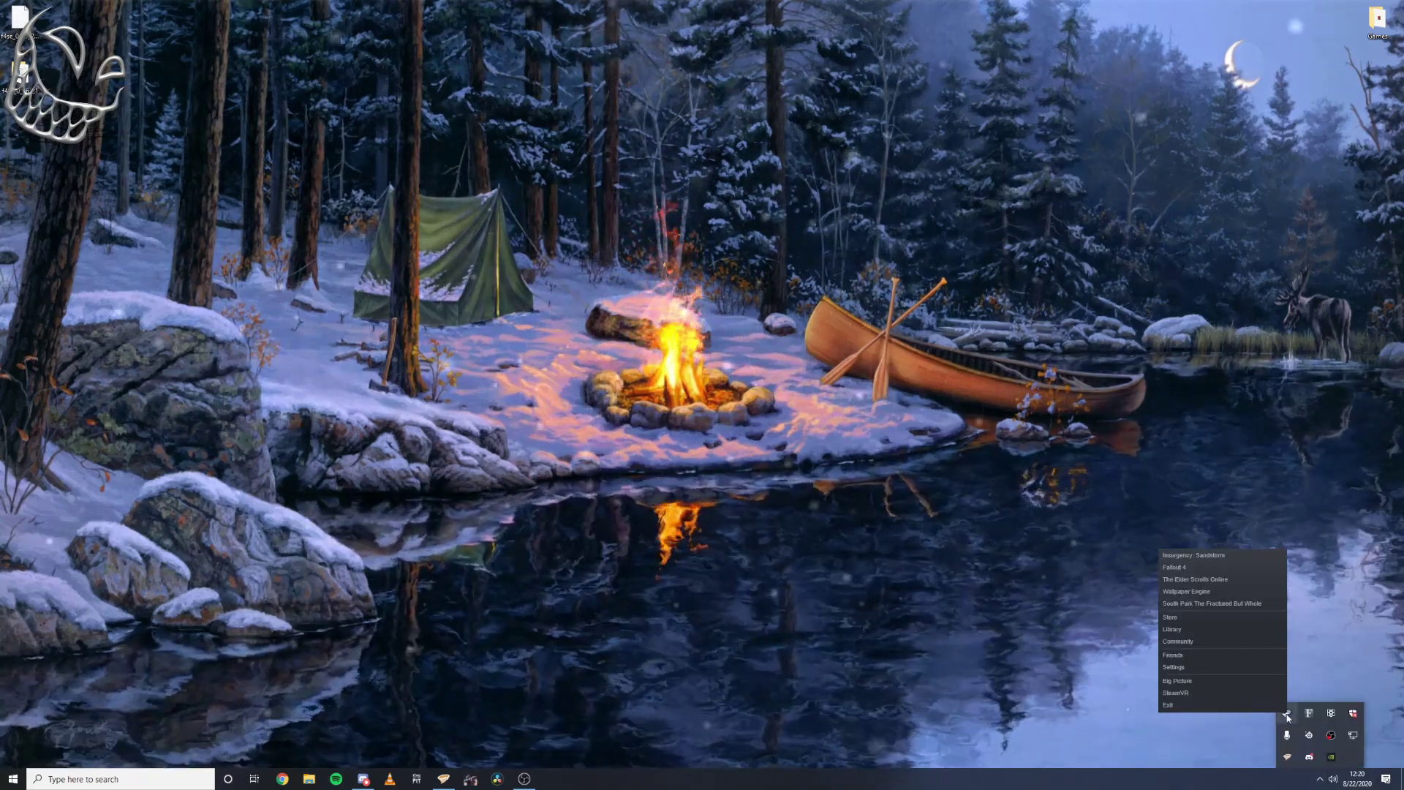
pyautogui.click(1199, 629)
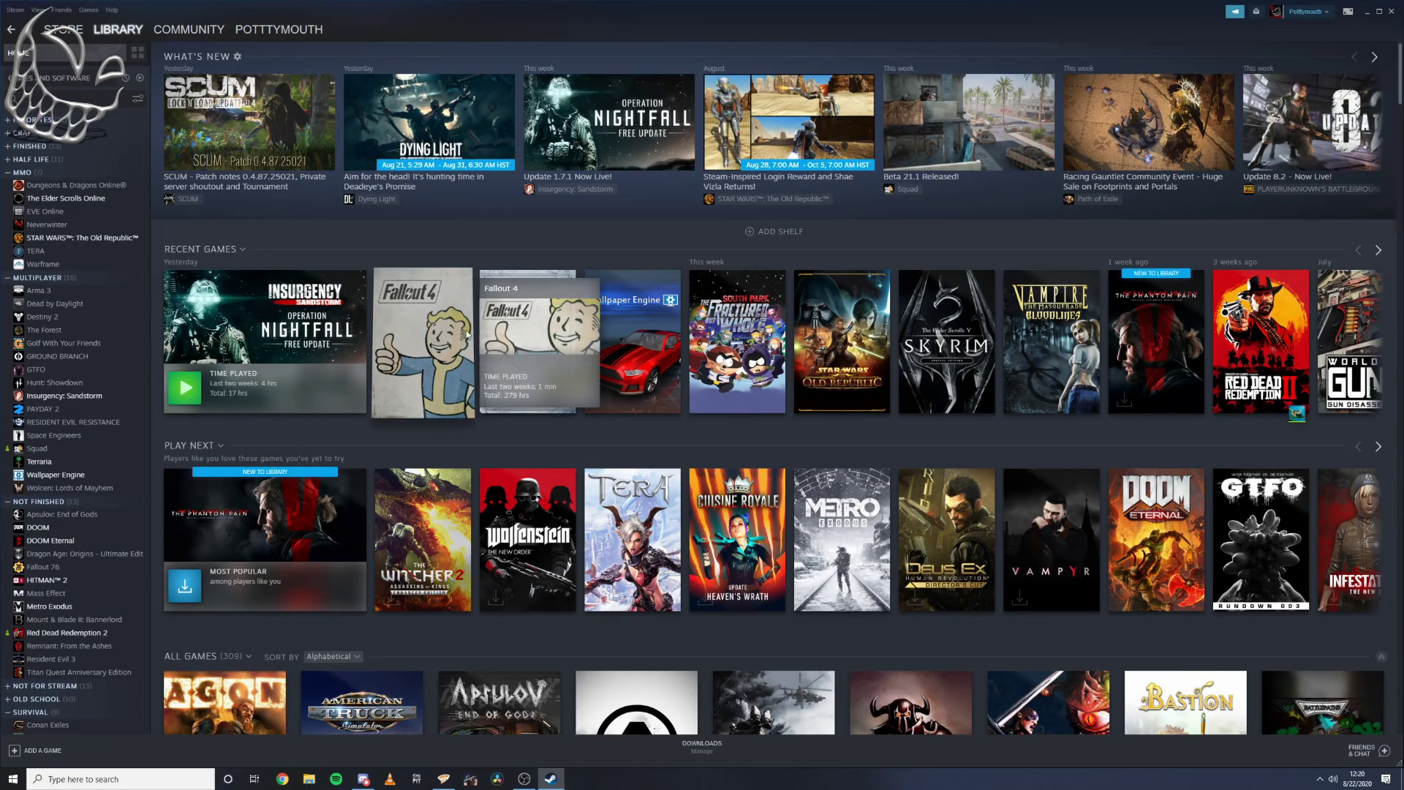
pyautogui.click(458, 332)
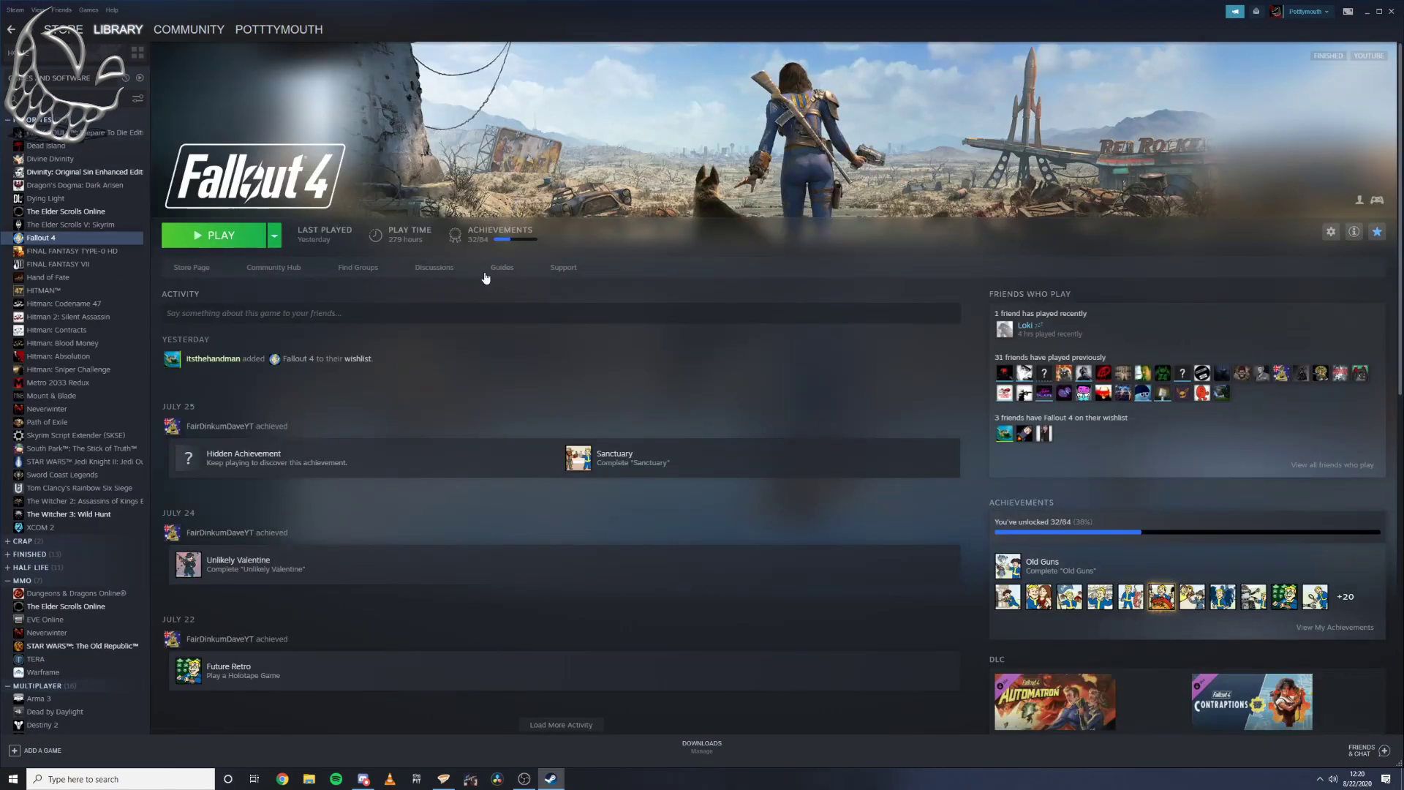
pyautogui.rightClick(52, 240)
pyautogui.moveTo(102, 308)
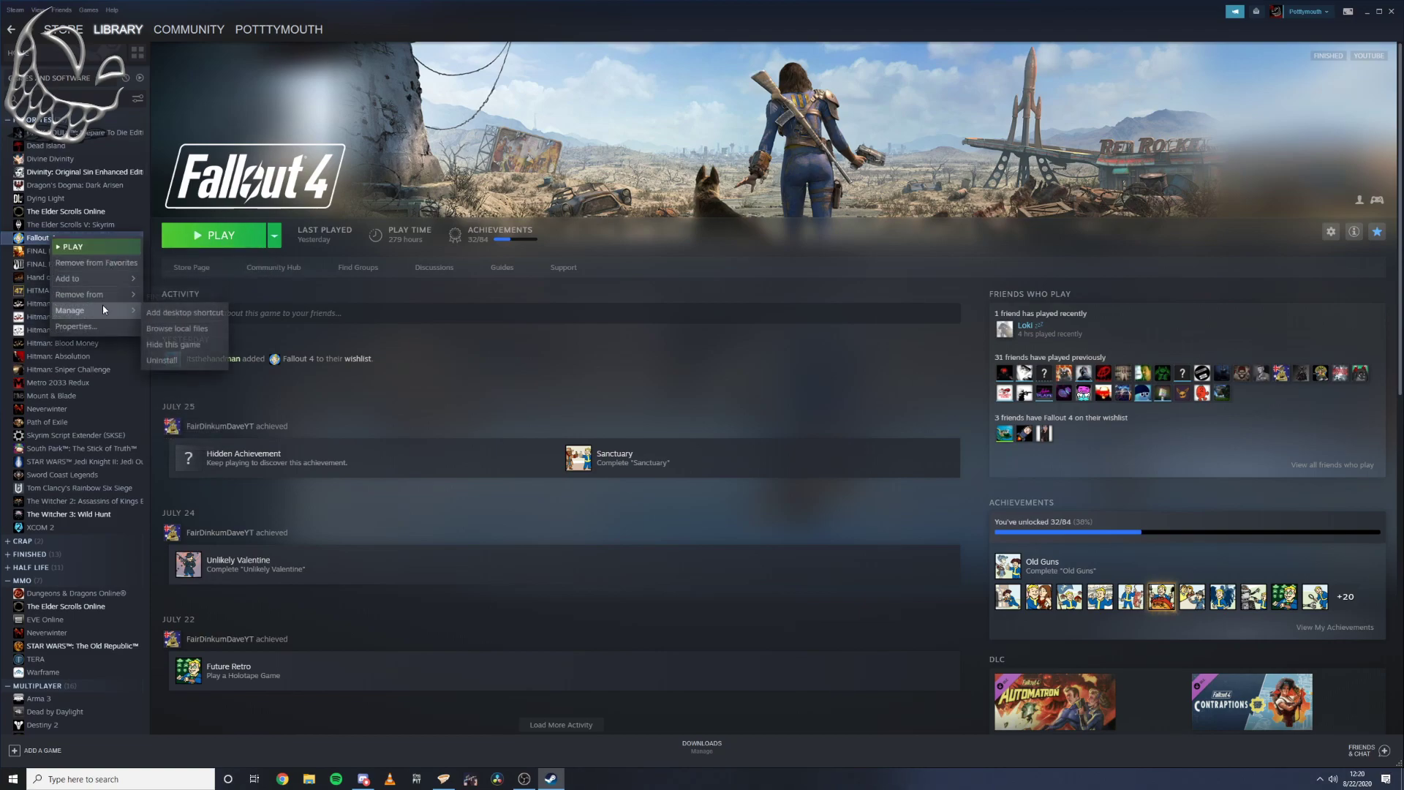
pyautogui.click(183, 333)
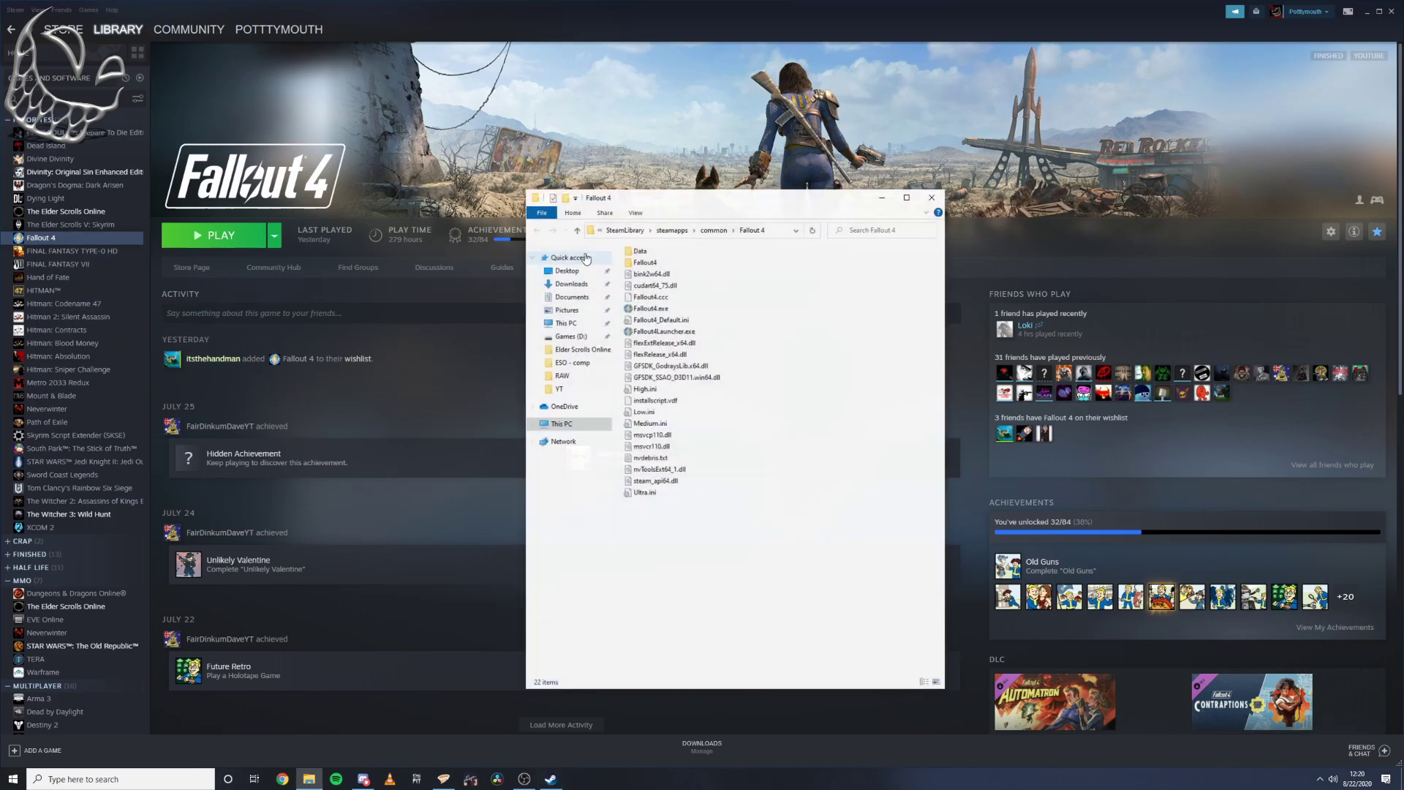
pyautogui.click(1392, 12)
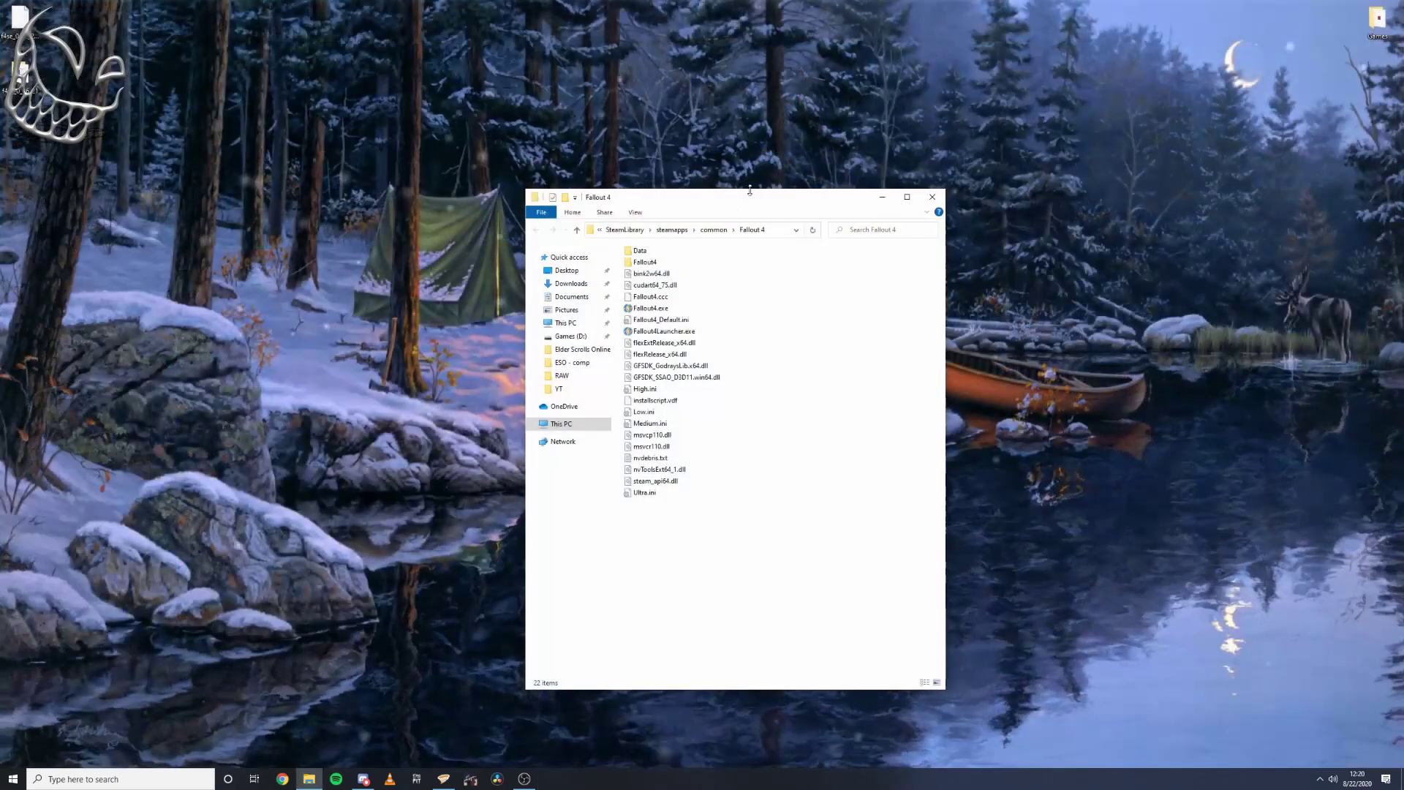
# - Open the extracted f4se_0_06_21 folder and arrange it side by side with the Fallout 4 game folder
pyautogui.moveTo(690, 200); pyautogui.dragTo(955, 154)
pyautogui.doubleClick(20, 18)
pyautogui.moveTo(748, 139); pyautogui.dragTo(643, 161)
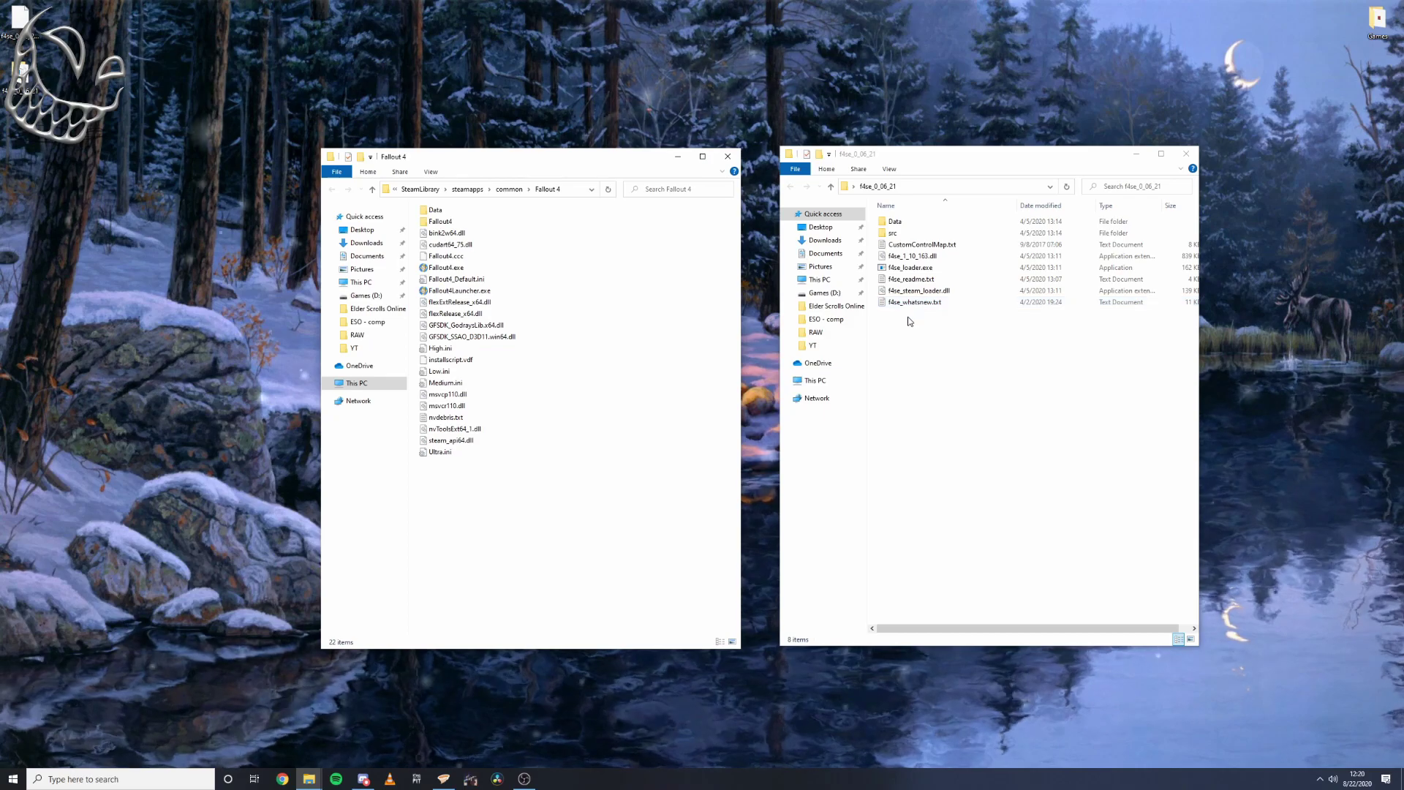
# - Copy all files and folders from f4se_0_06_21 into the Fallout 4 game folder and close both folder windows
pyautogui.moveTo(907, 329); pyautogui.dragTo(583, 388)
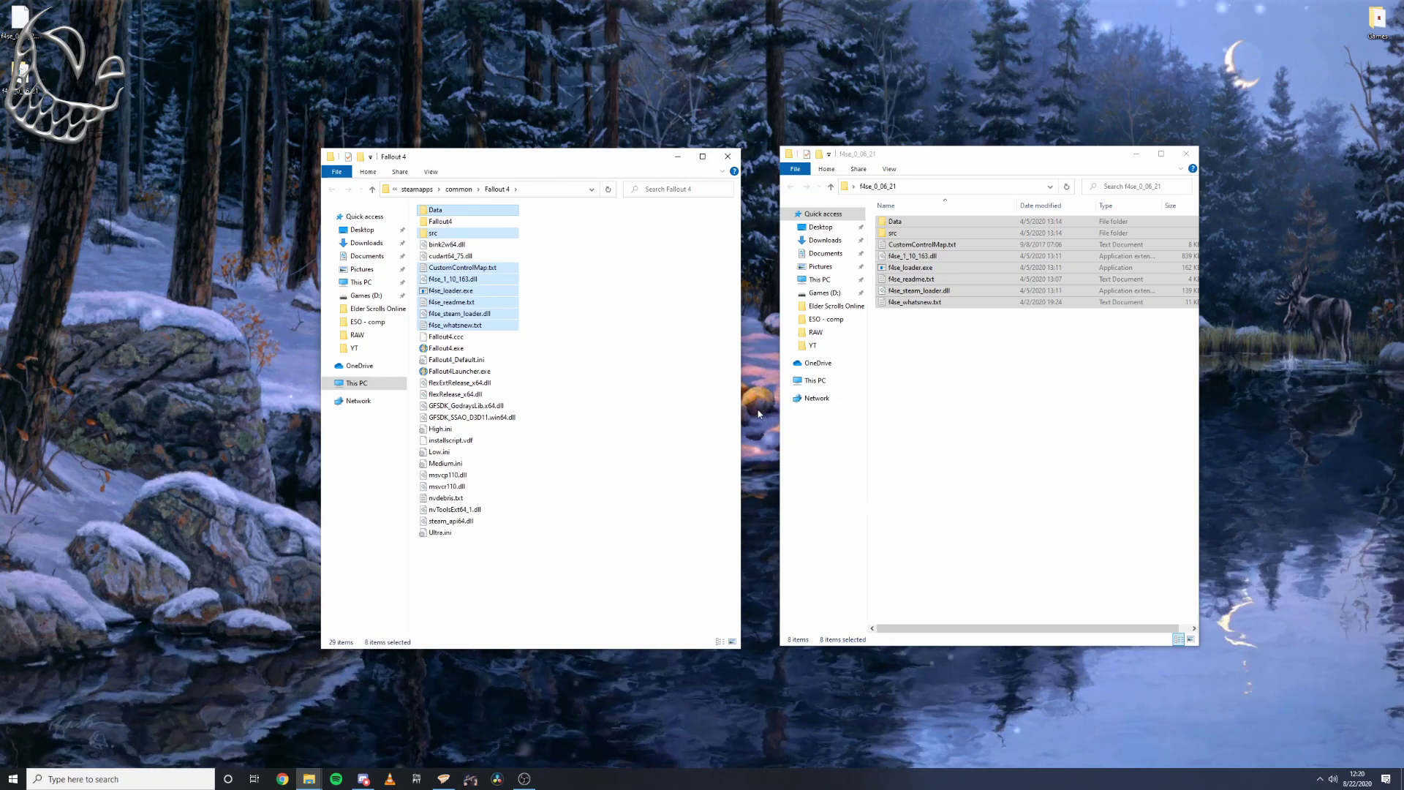
pyautogui.click(674, 391)
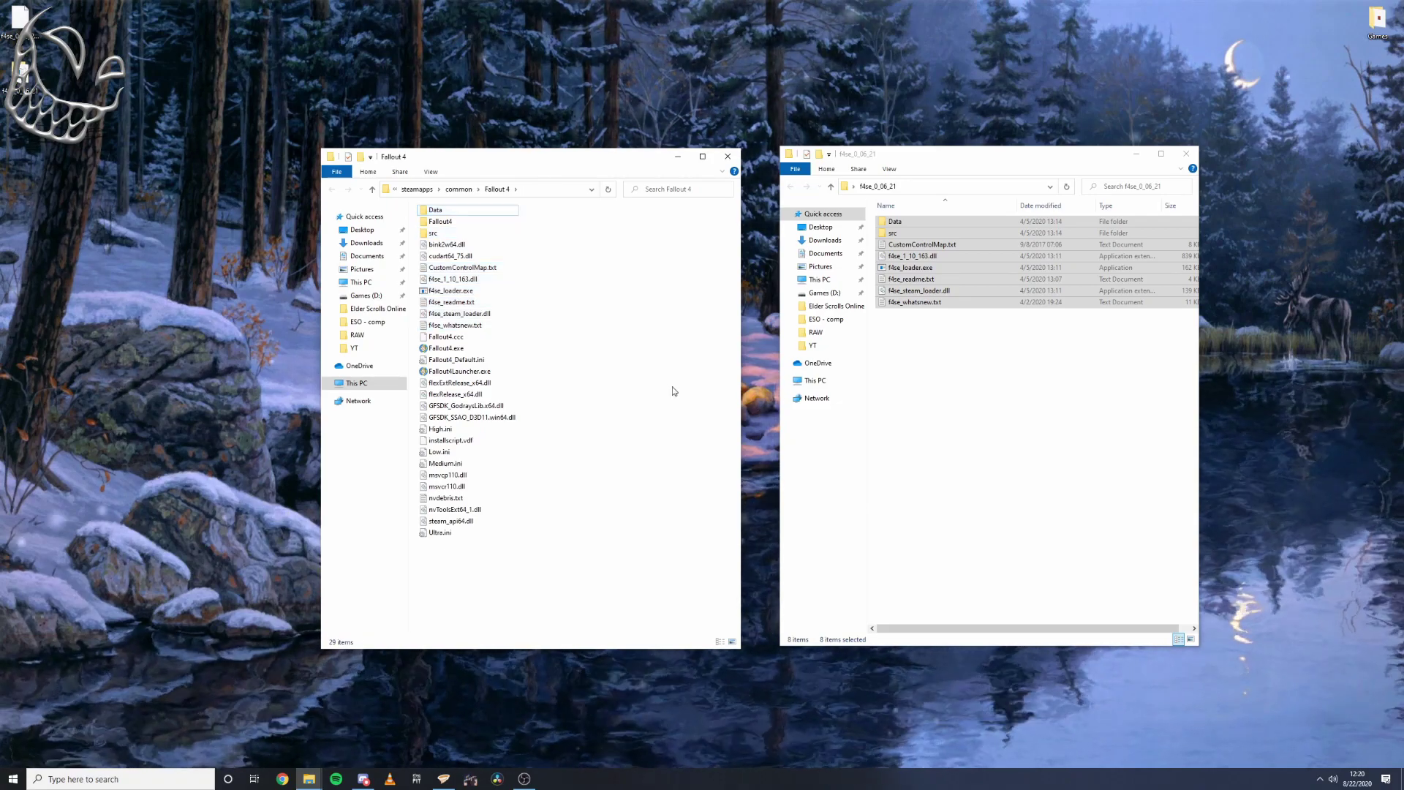
pyautogui.click(1186, 154)
pyautogui.click(728, 155)
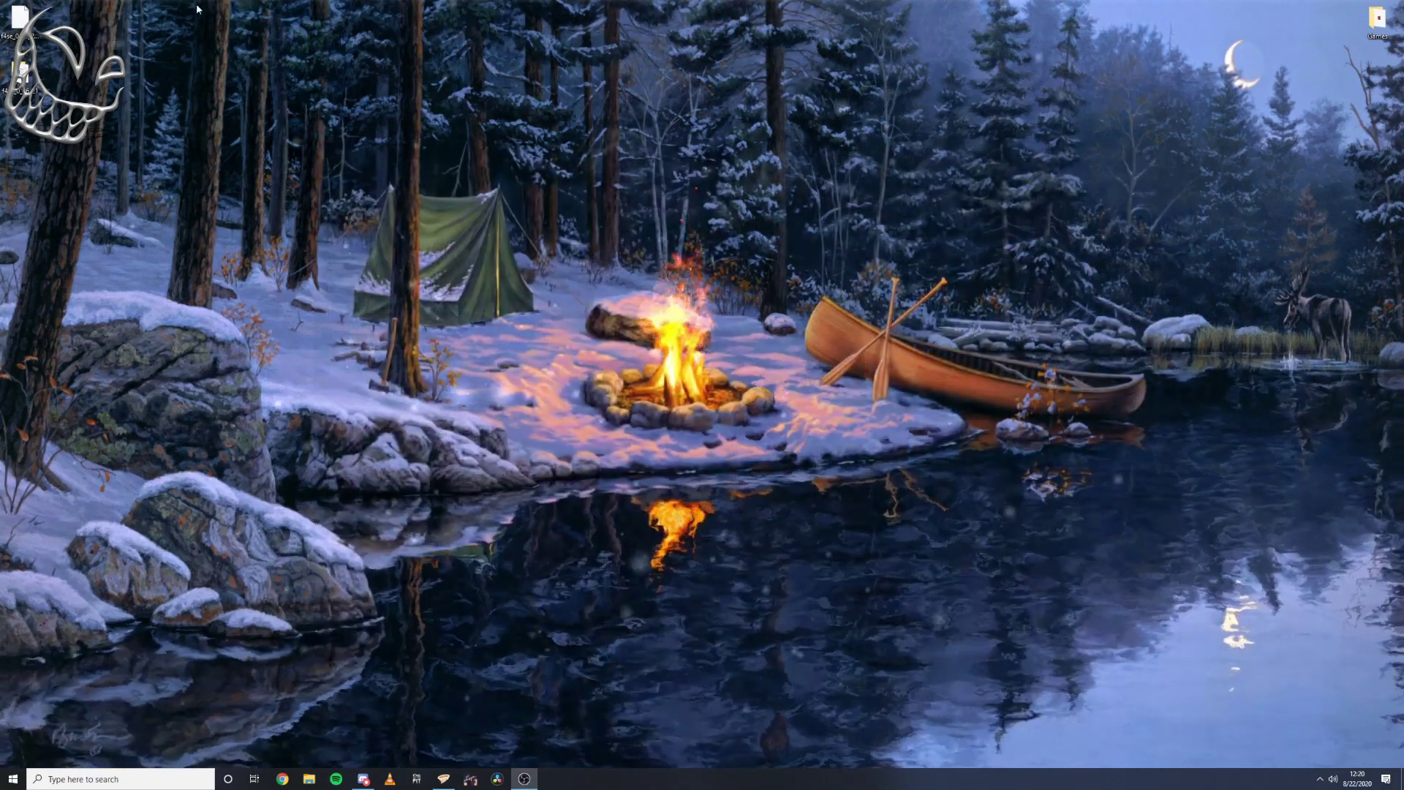
# - Restart Vortex and launch the game with the Fallout 4 Script Extender tool on the dashboard
pyautogui.click(443, 779)
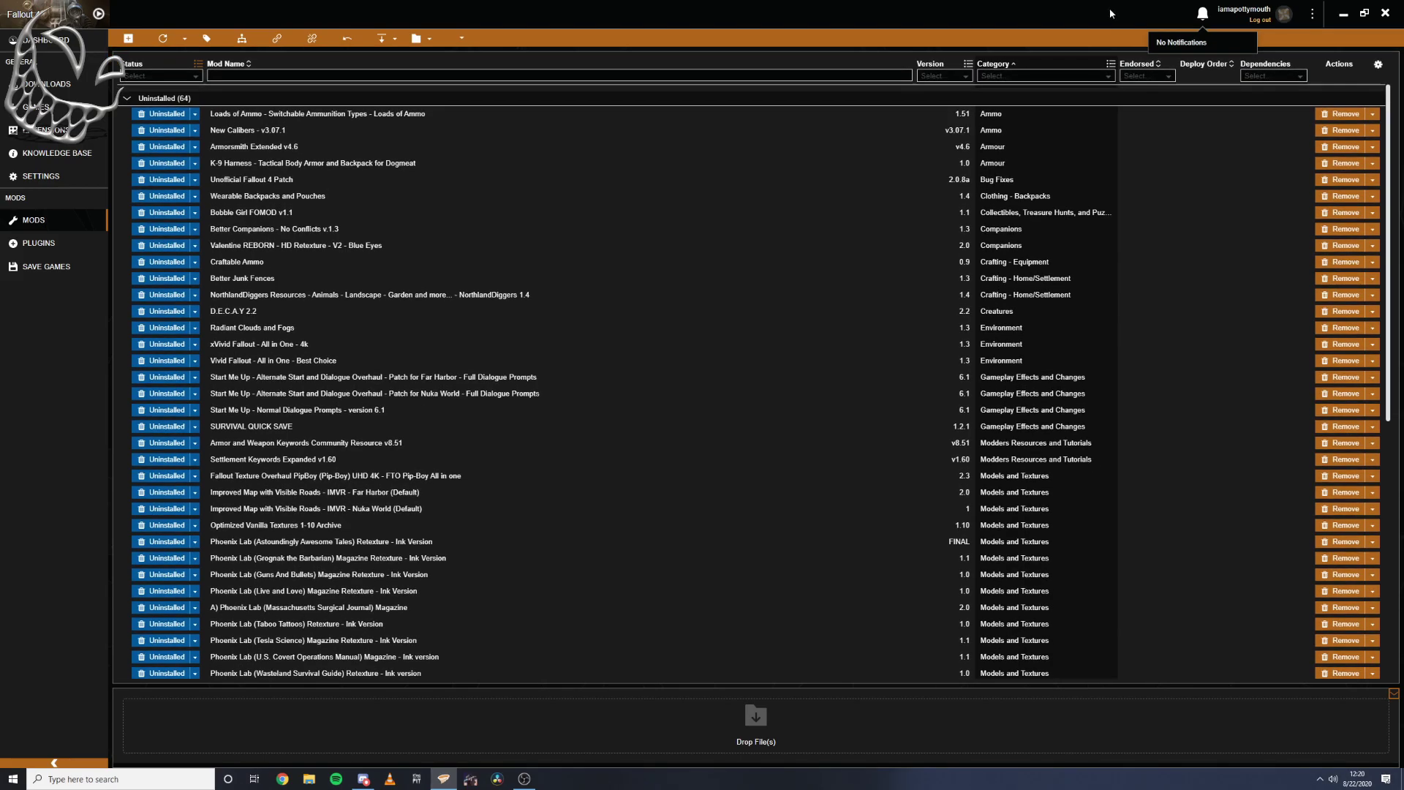
pyautogui.click(1384, 16)
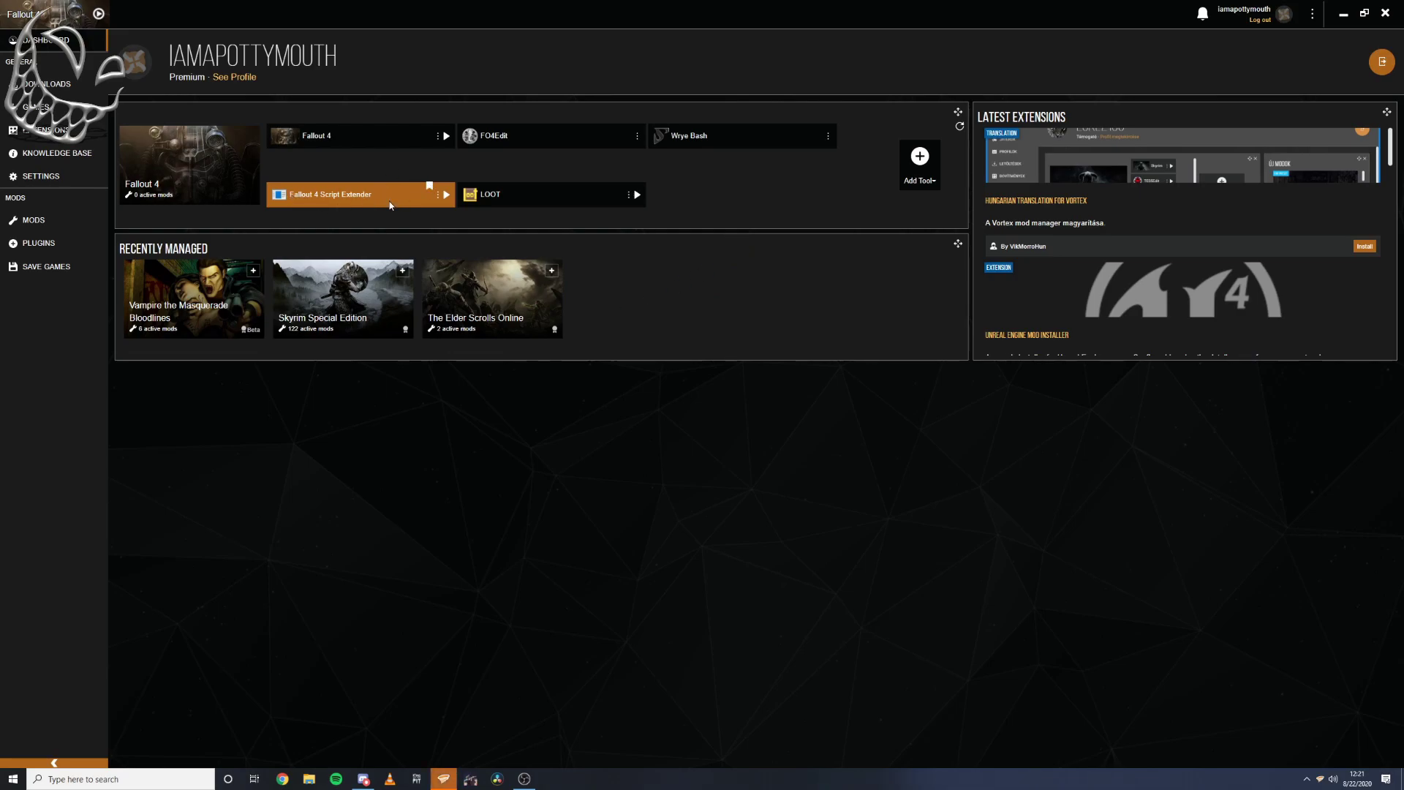
pyautogui.click(438, 195)
pyautogui.click(441, 166)
pyautogui.click(446, 202)
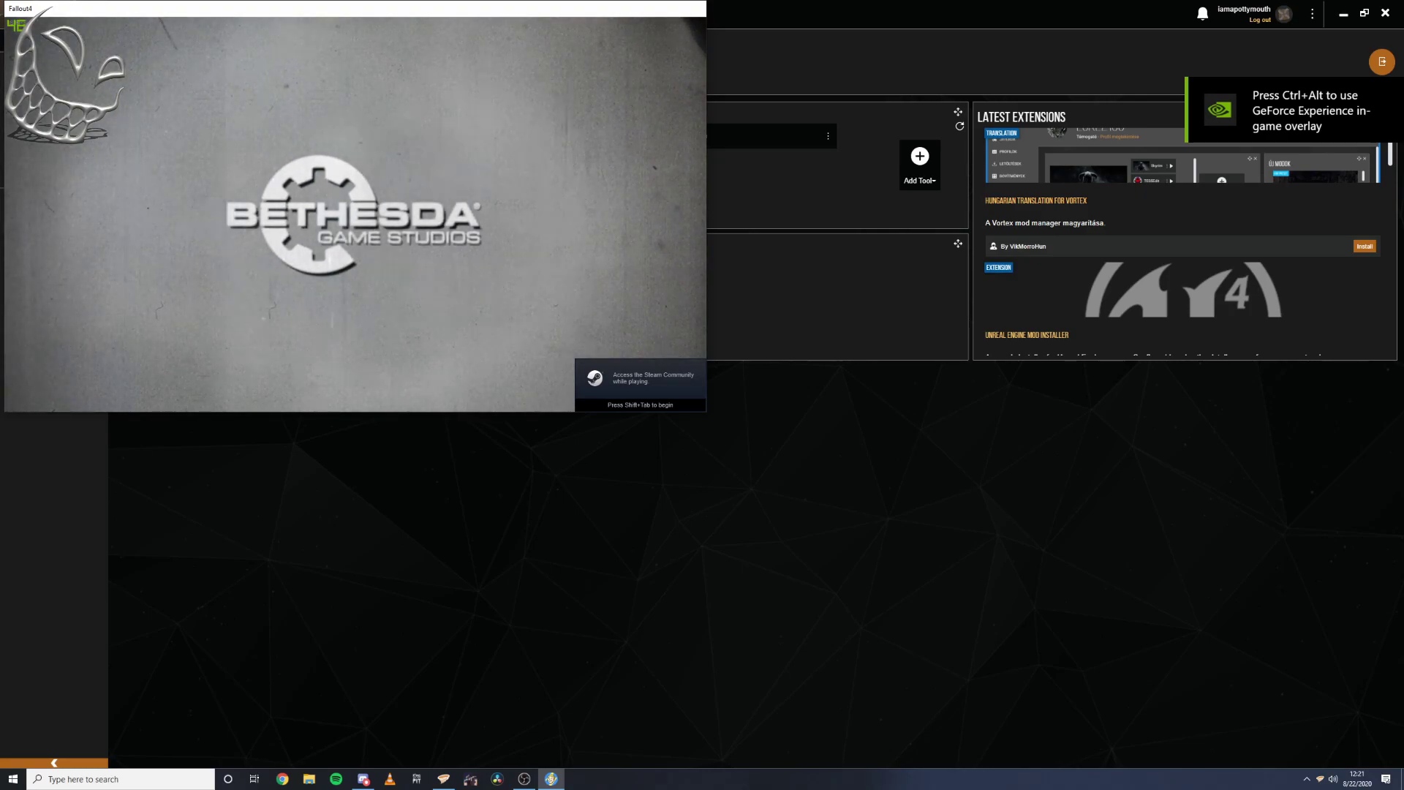
# - Skip the intro of Fallout 4 and quit the game to the desktop from its main menu
pyautogui.click(270, 169)
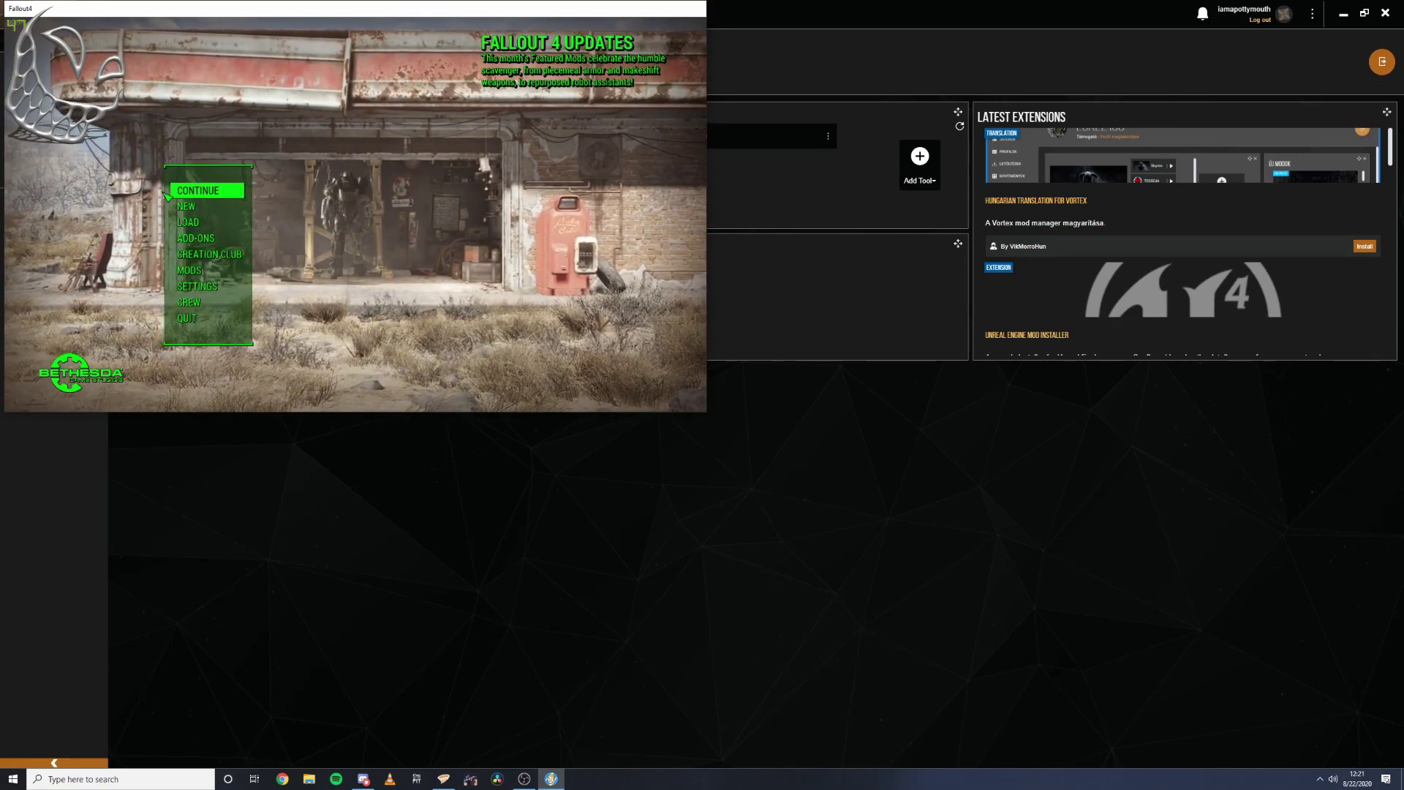
pyautogui.click(217, 326)
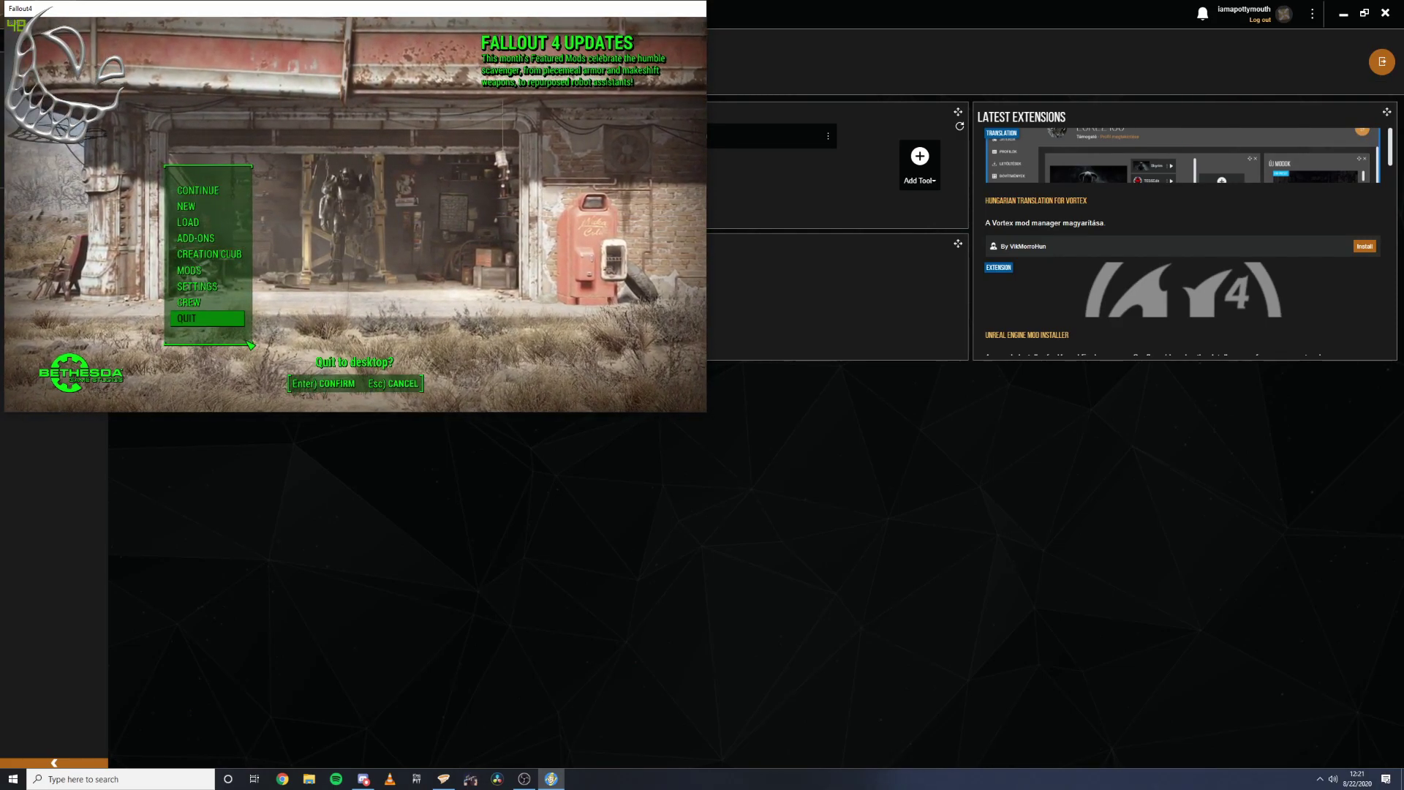
pyautogui.click(323, 384)
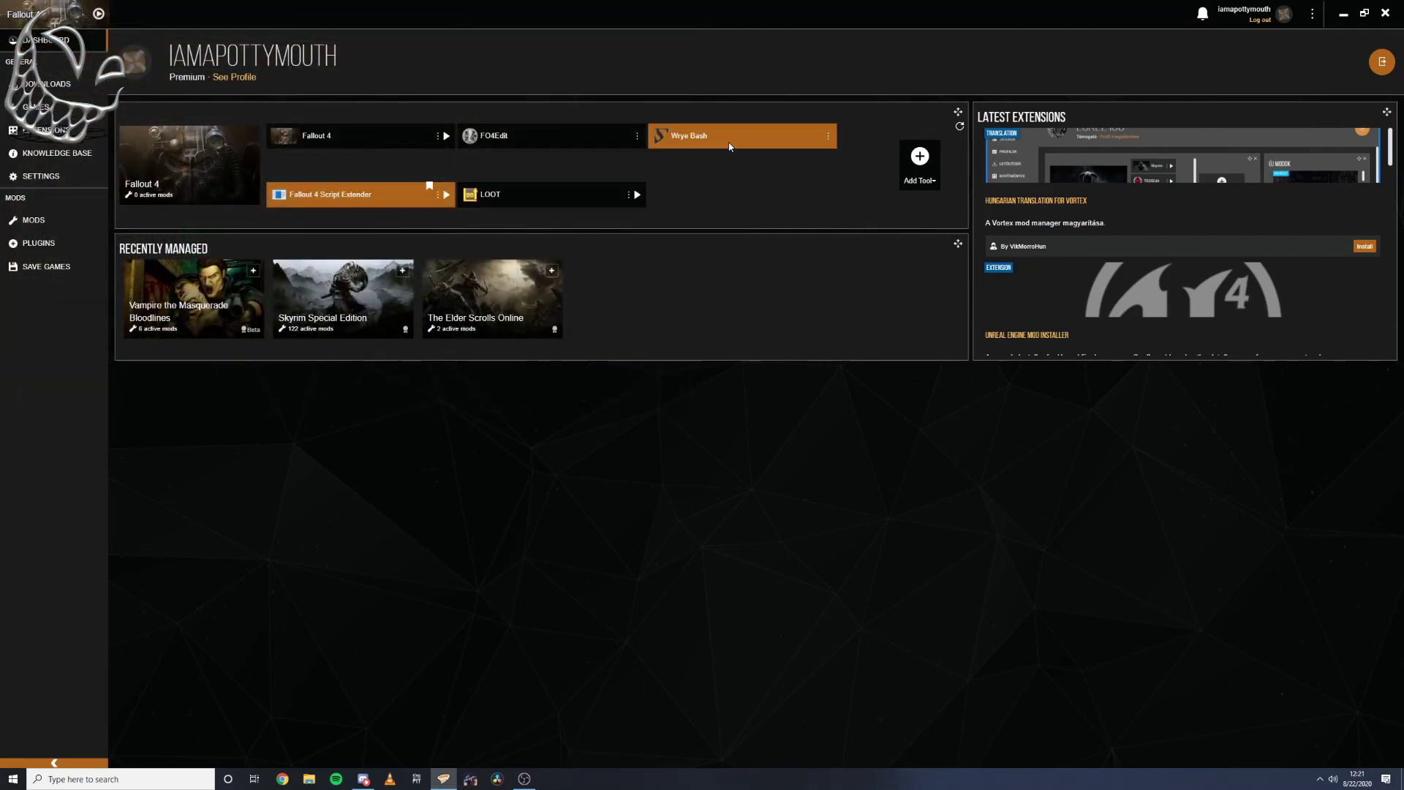
# - Install and enable the Unofficial Fallout 4 Patch and Mod Configuration Menu 1.39 mods, and deploy them
pyautogui.click(41, 223)
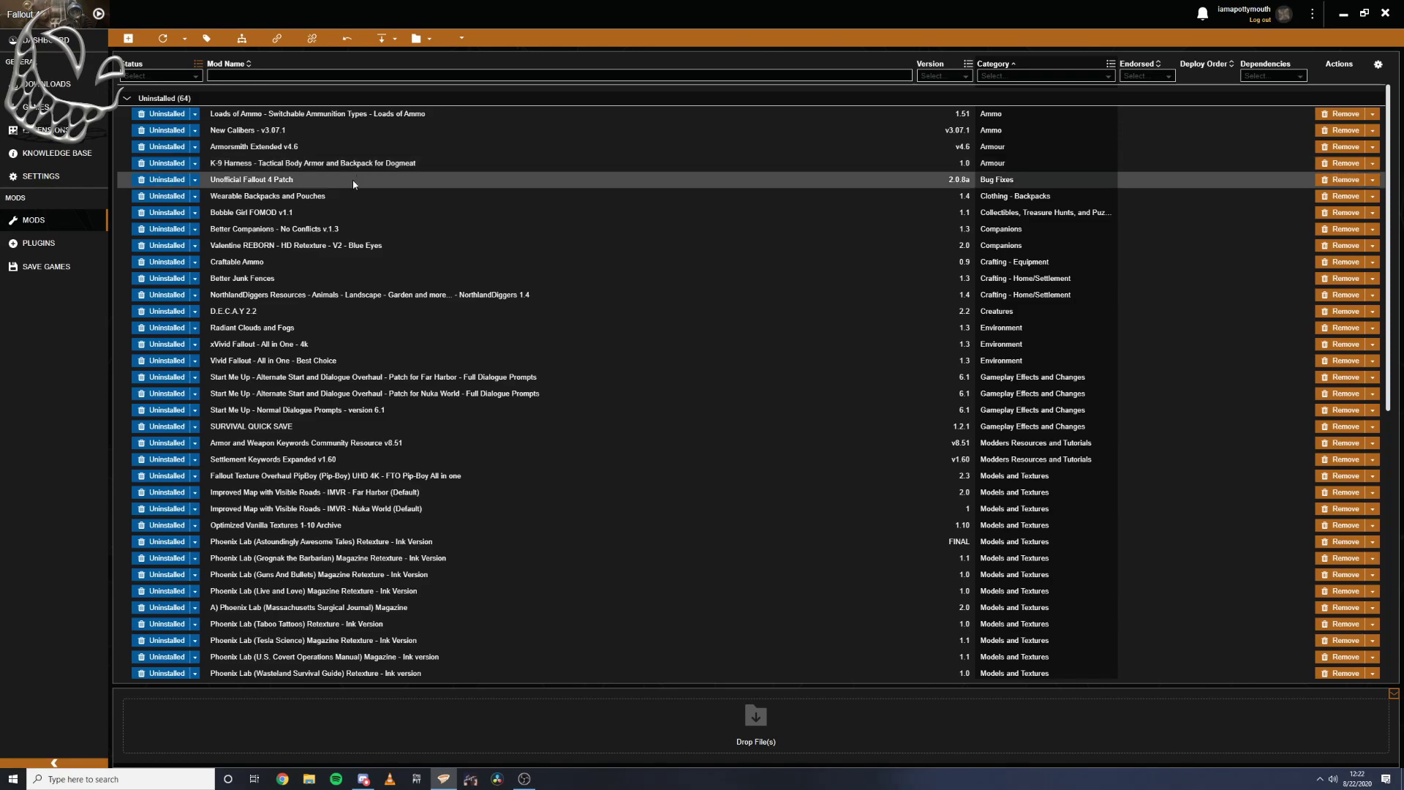
pyautogui.click(182, 180)
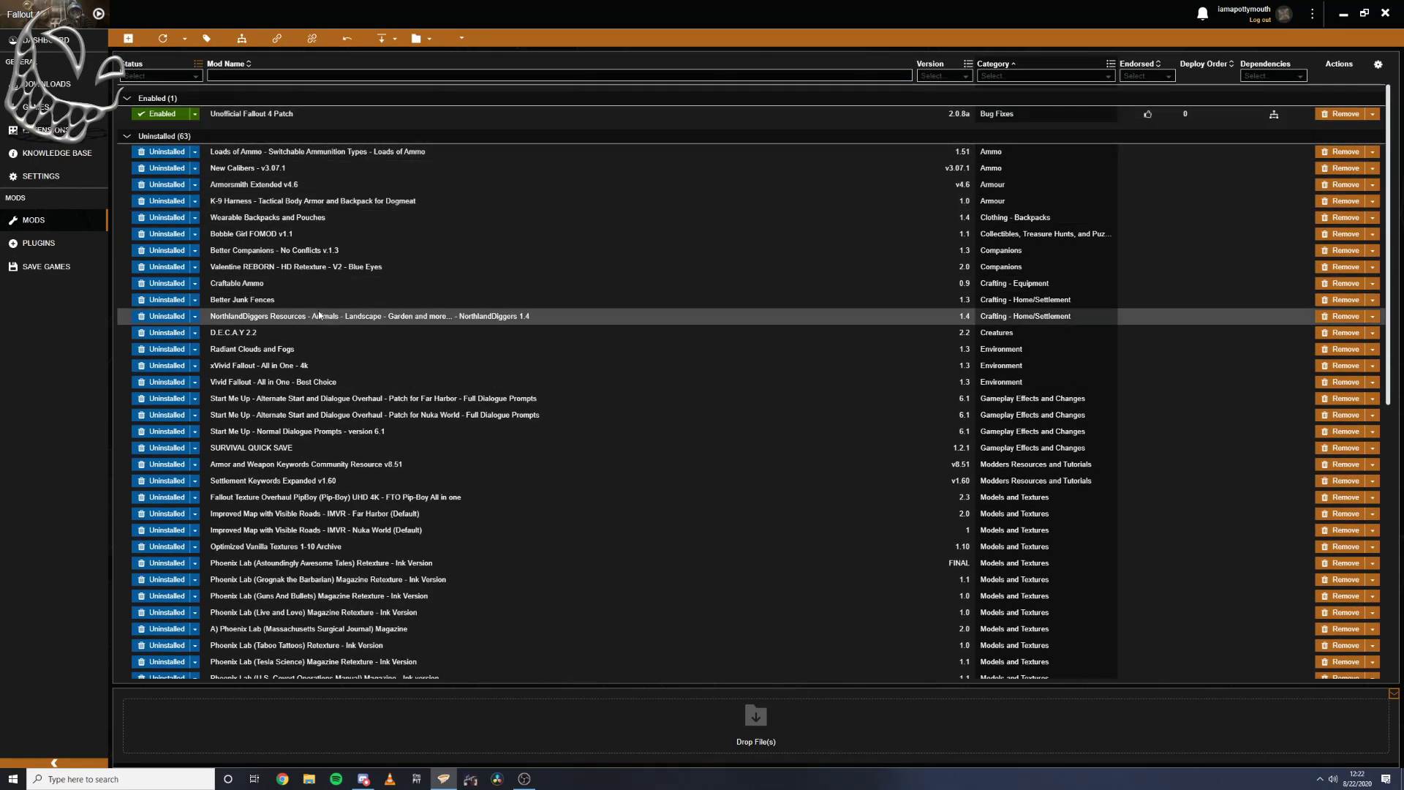
pyautogui.scroll(-4, 319, 314)
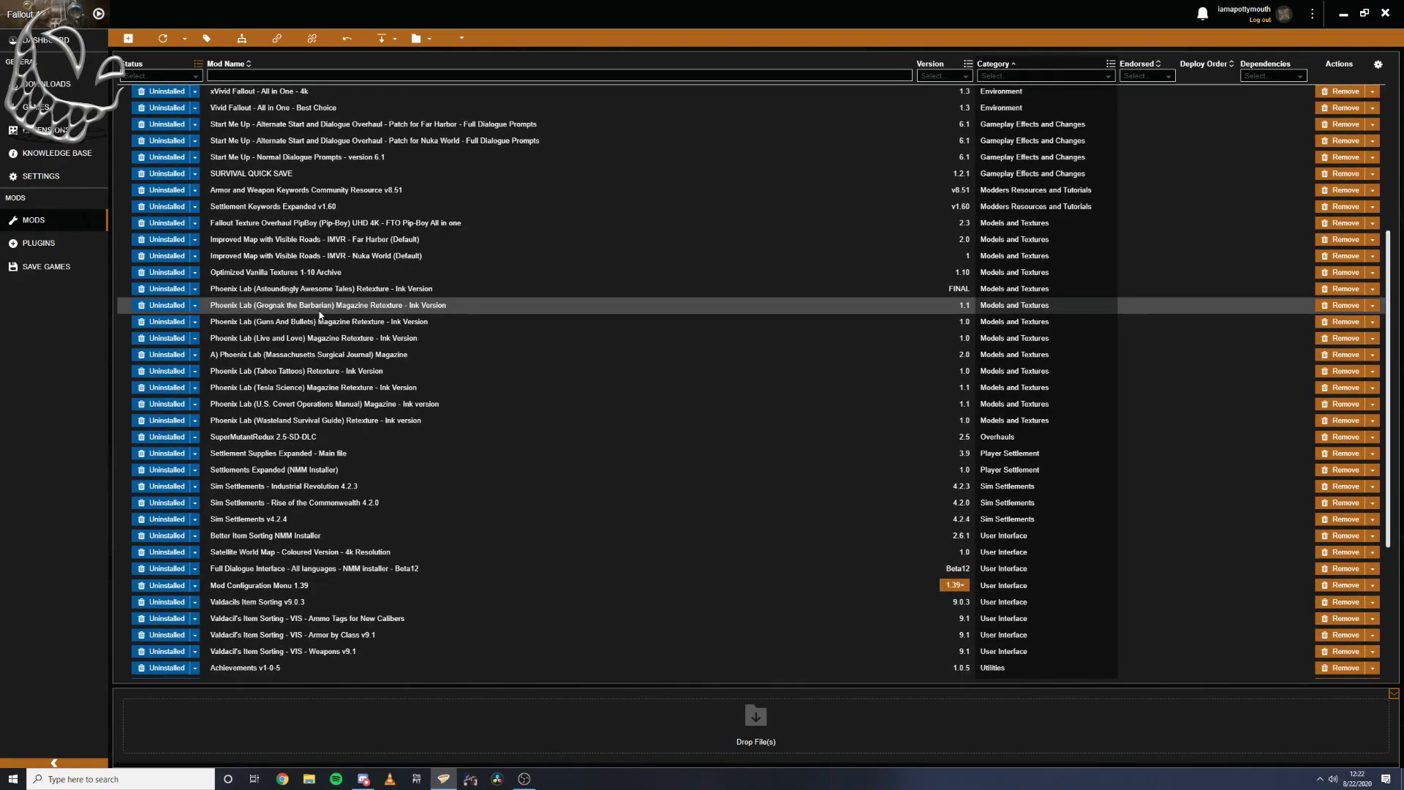
pyautogui.scroll(-4, 320, 315)
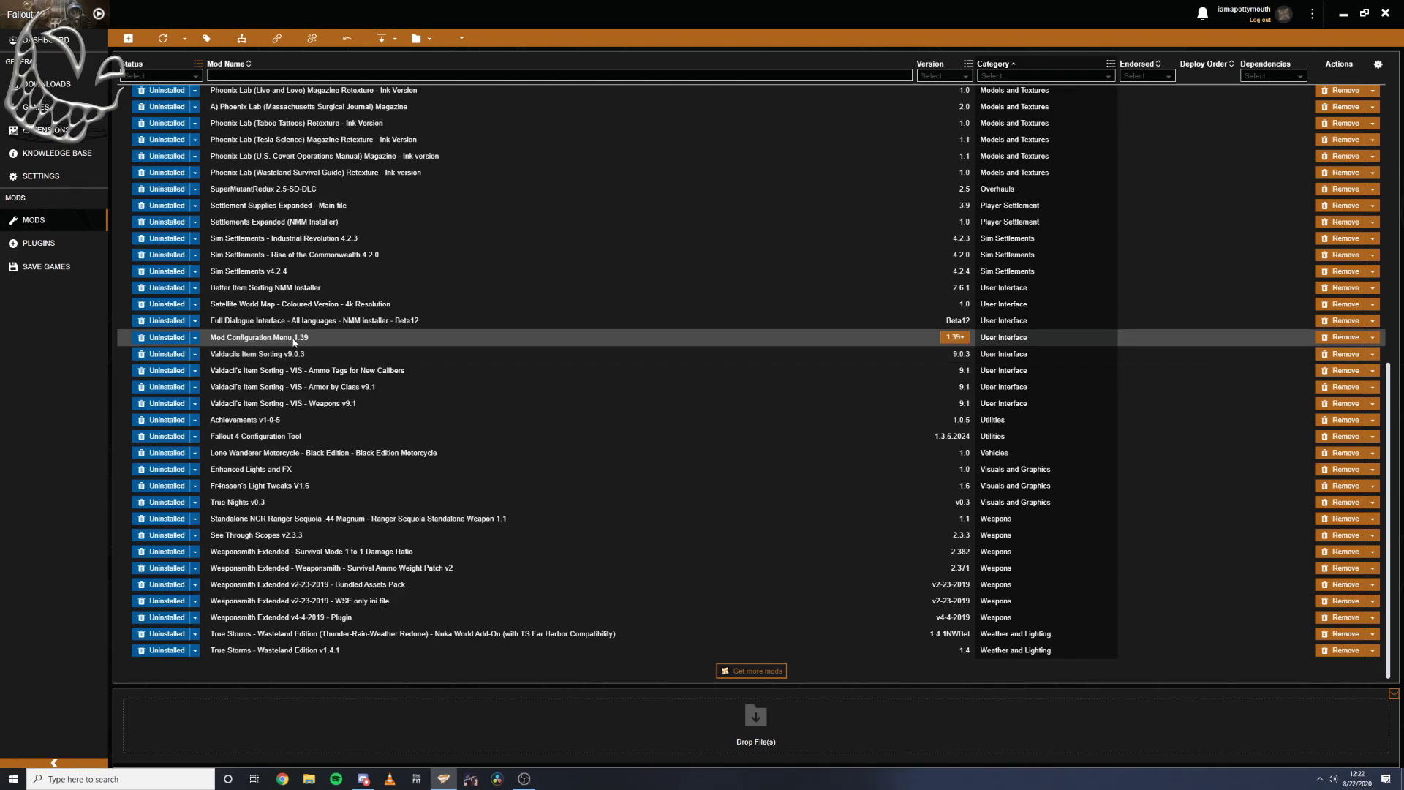
pyautogui.click(171, 343)
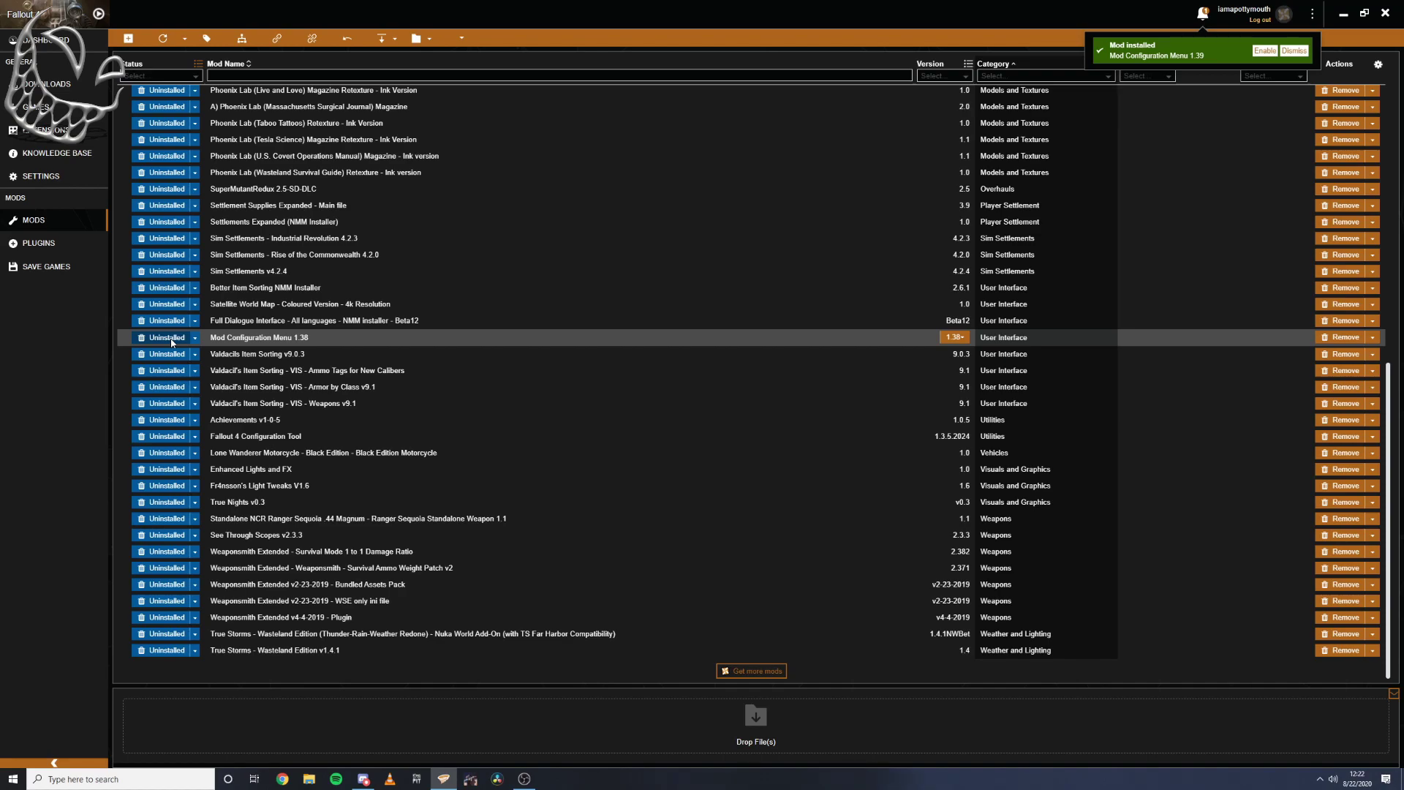
pyautogui.click(1265, 50)
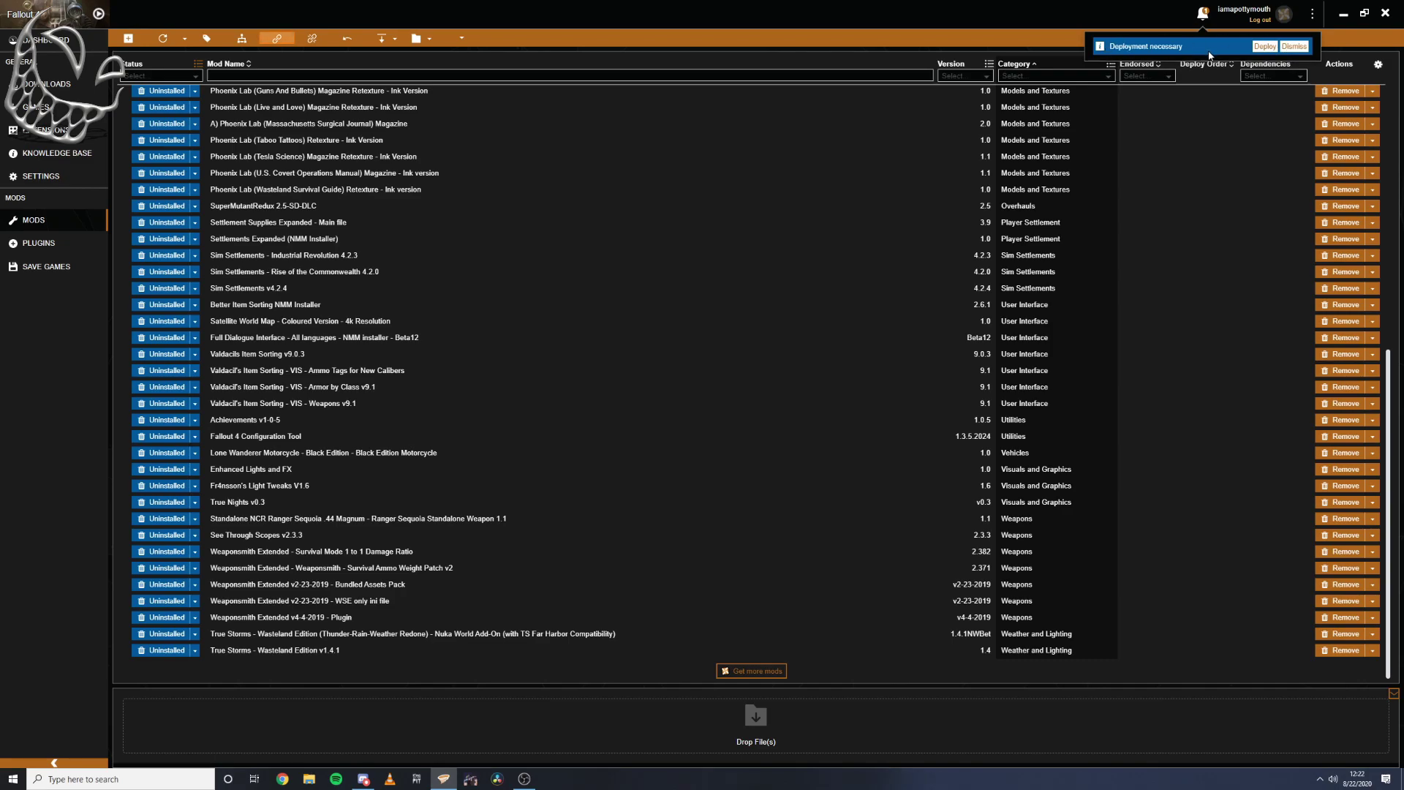
pyautogui.click(1265, 47)
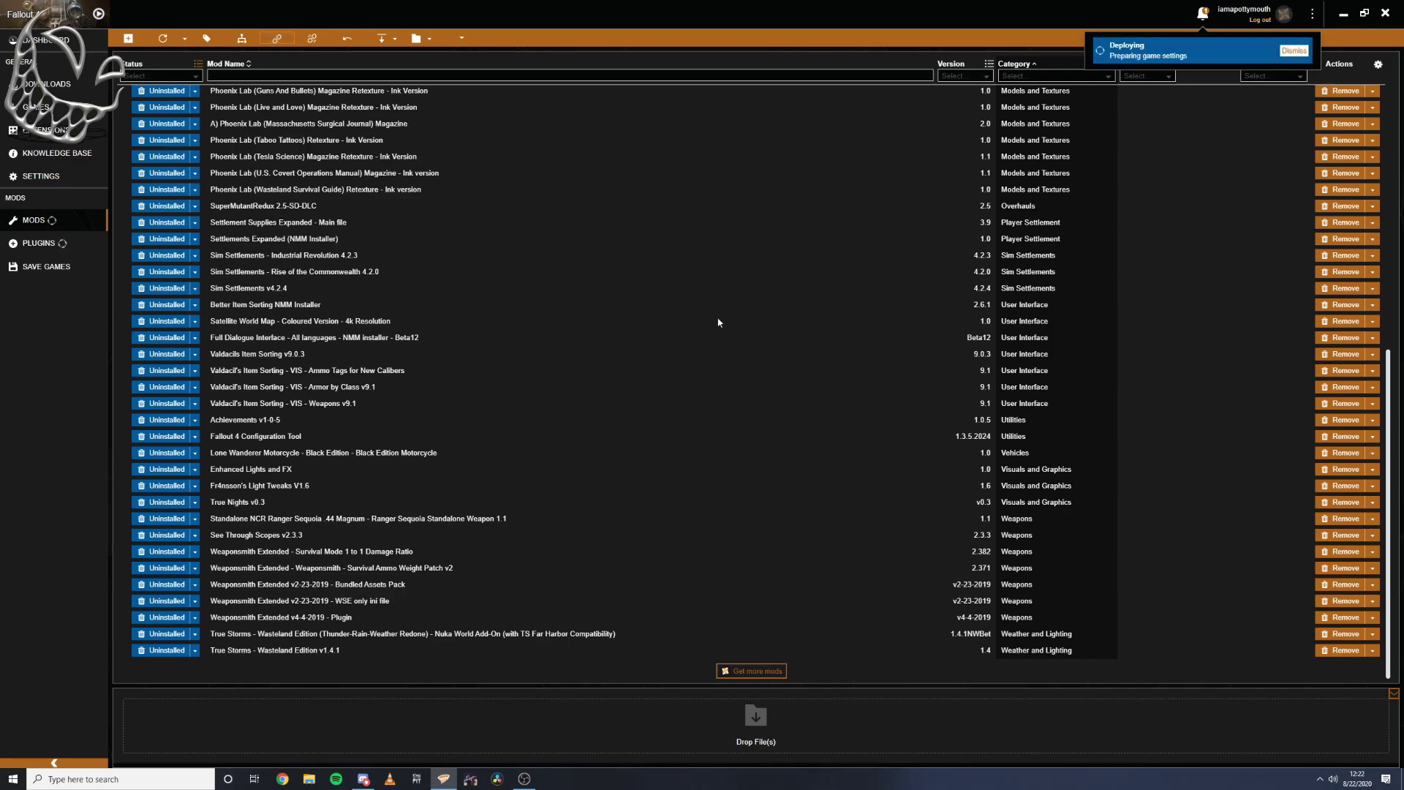
pyautogui.scroll(10, 717, 329)
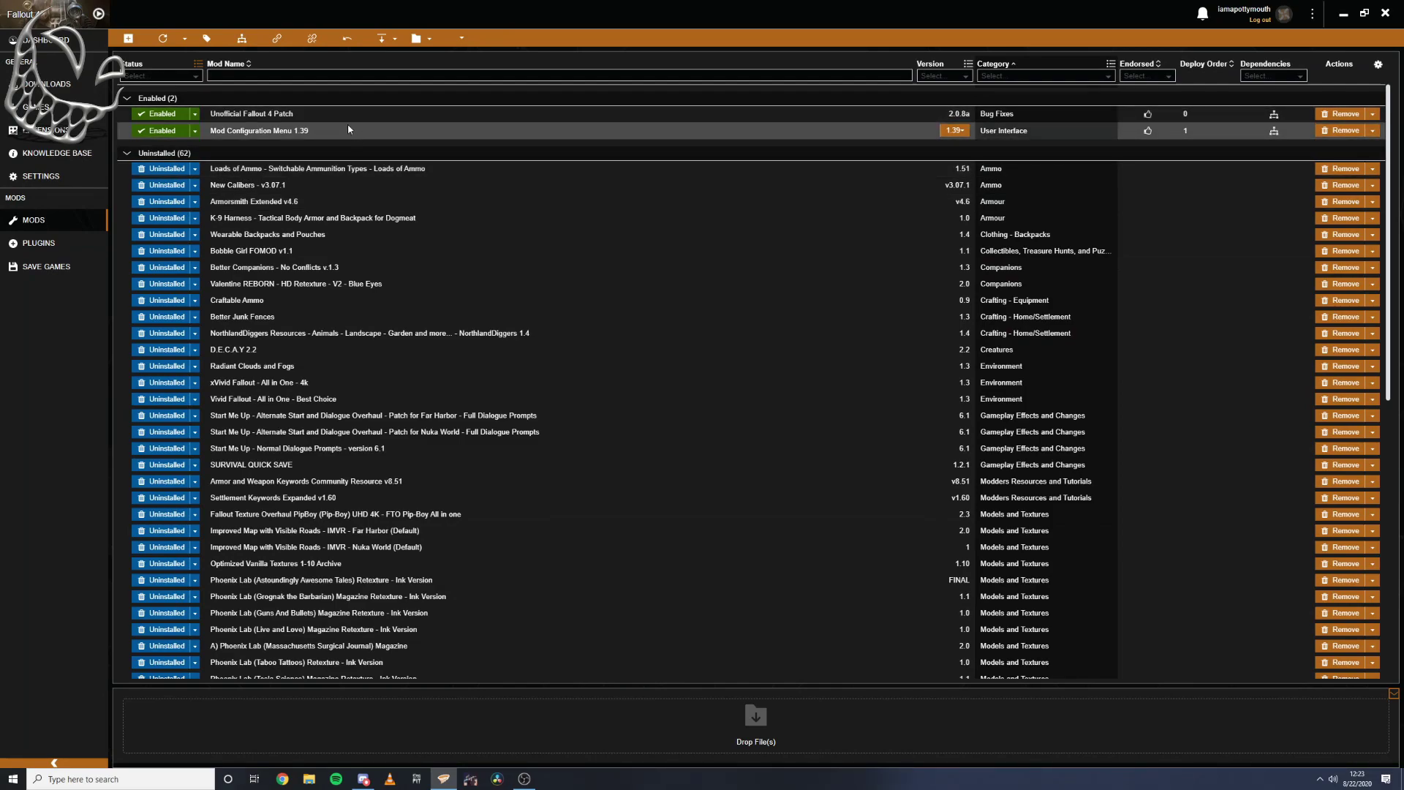
# - Enable the Unofficial Fallout 4 Patch.esp plugin in the plugin list
pyautogui.scroll(-4, 383, 335)
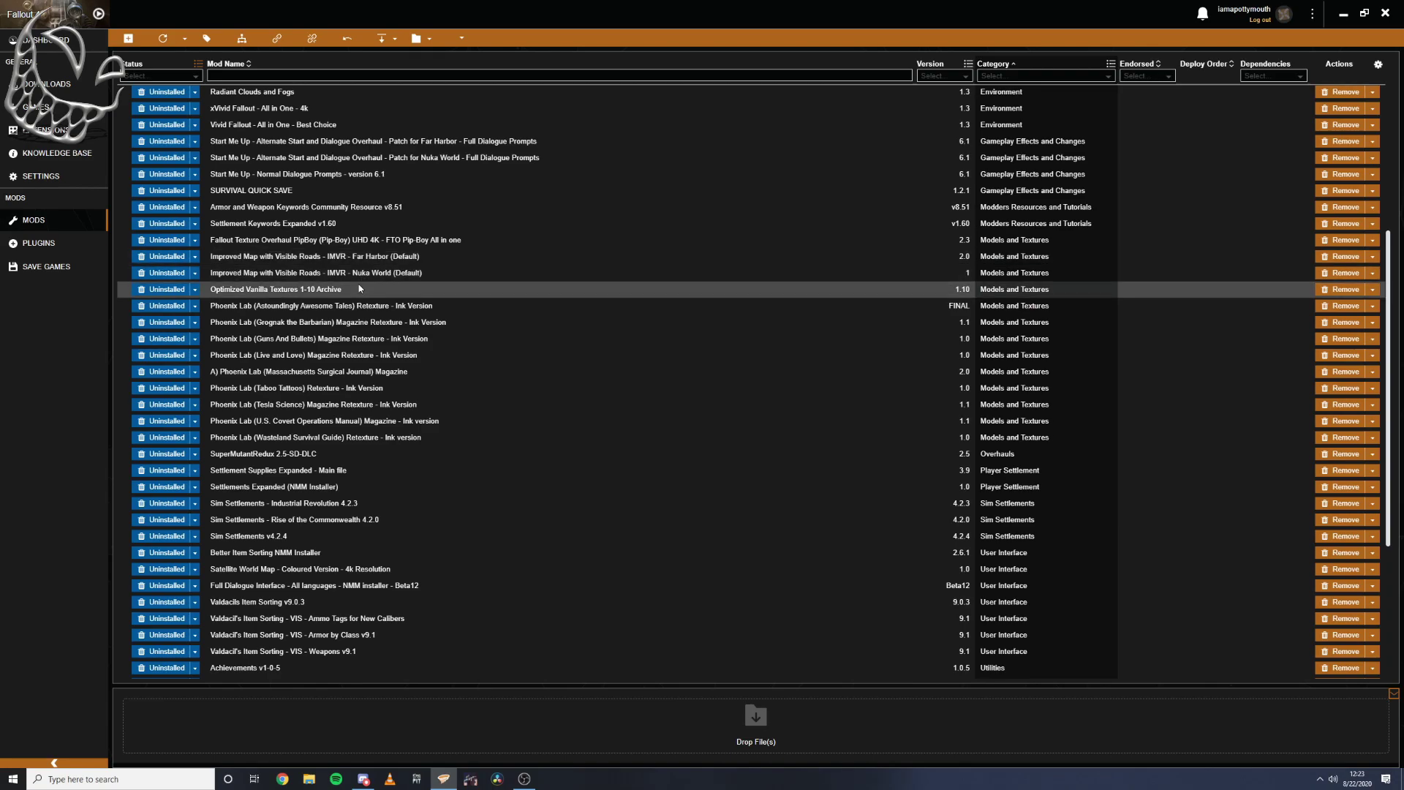
pyautogui.scroll(5, 360, 307)
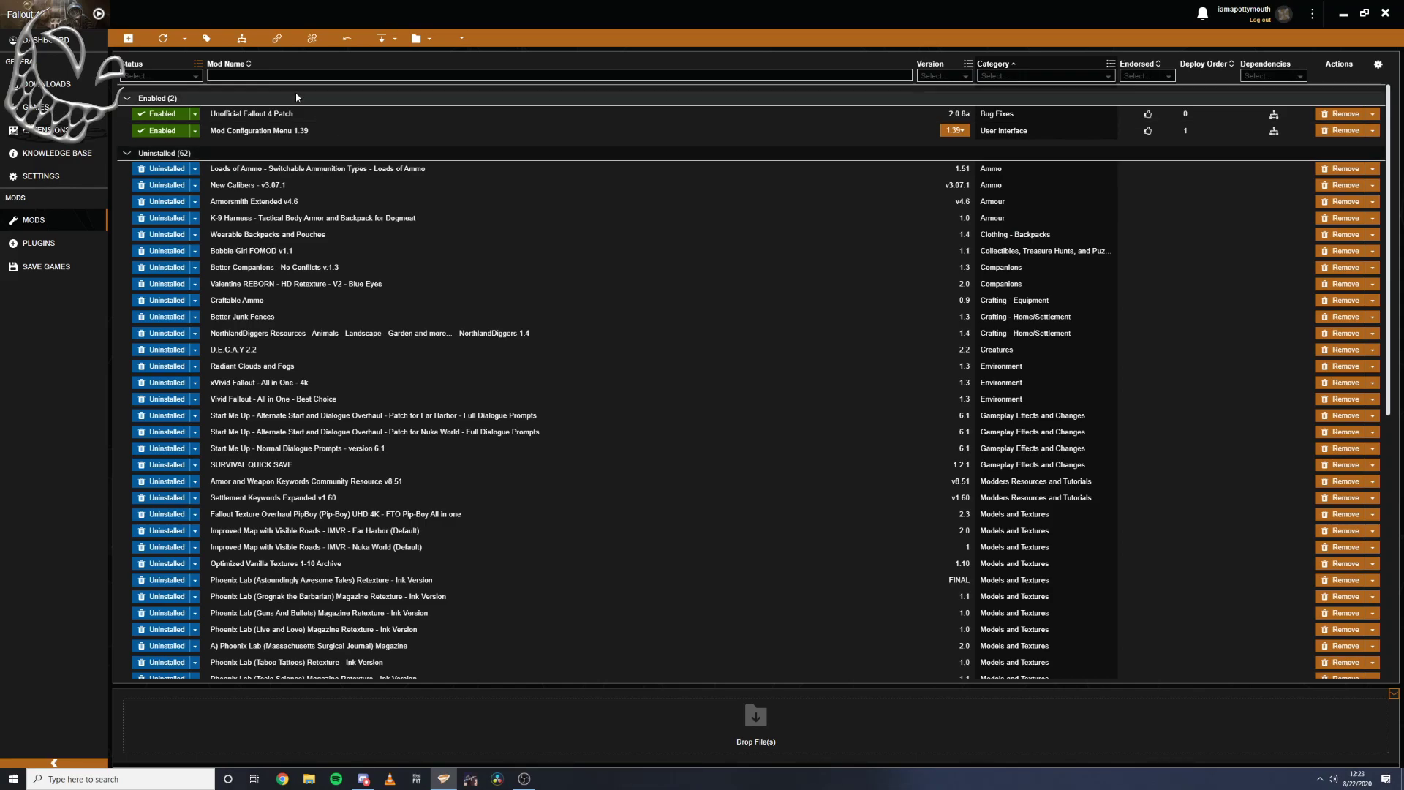
pyautogui.click(38, 246)
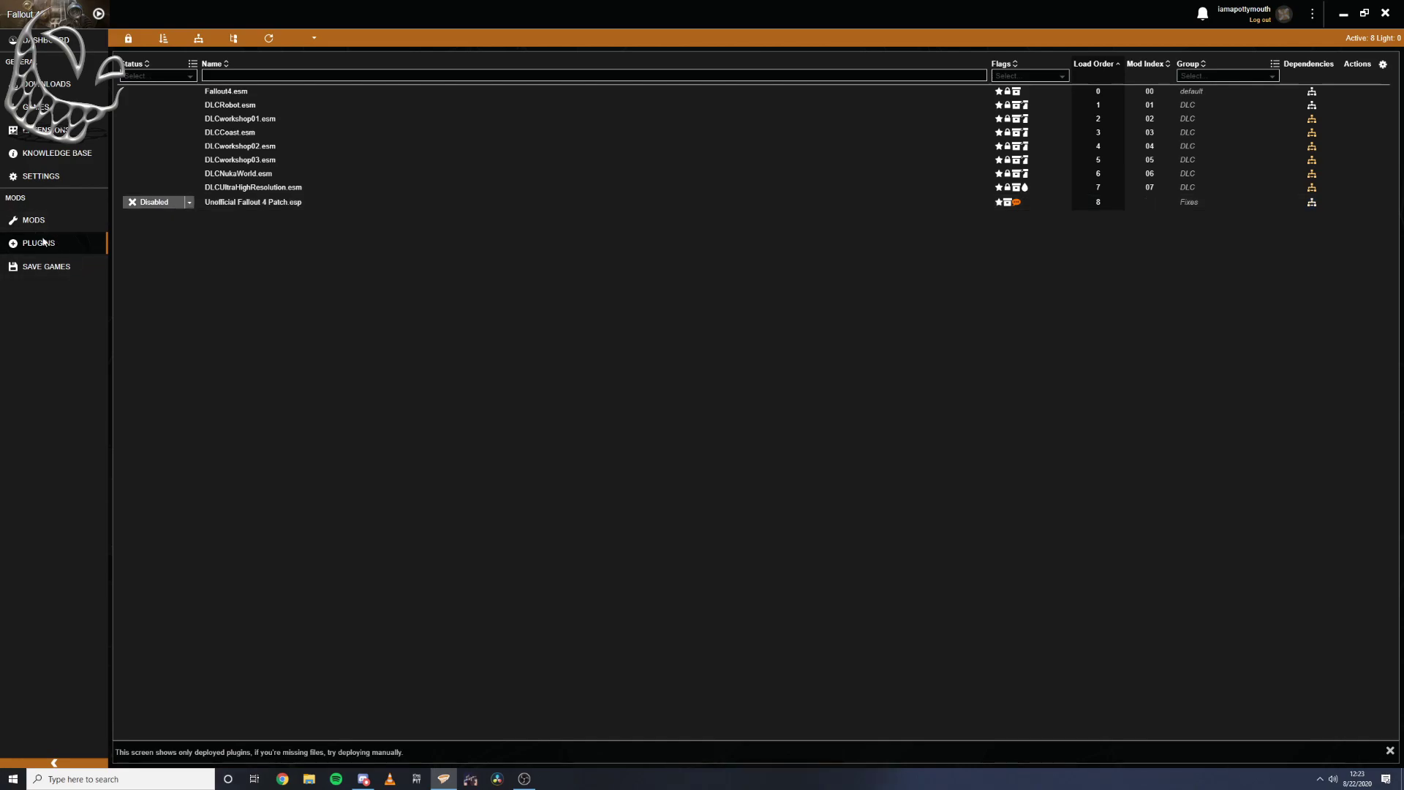
pyautogui.click(159, 203)
# - Compare the enabled mods with the entries in the plugin list
pyautogui.click(41, 223)
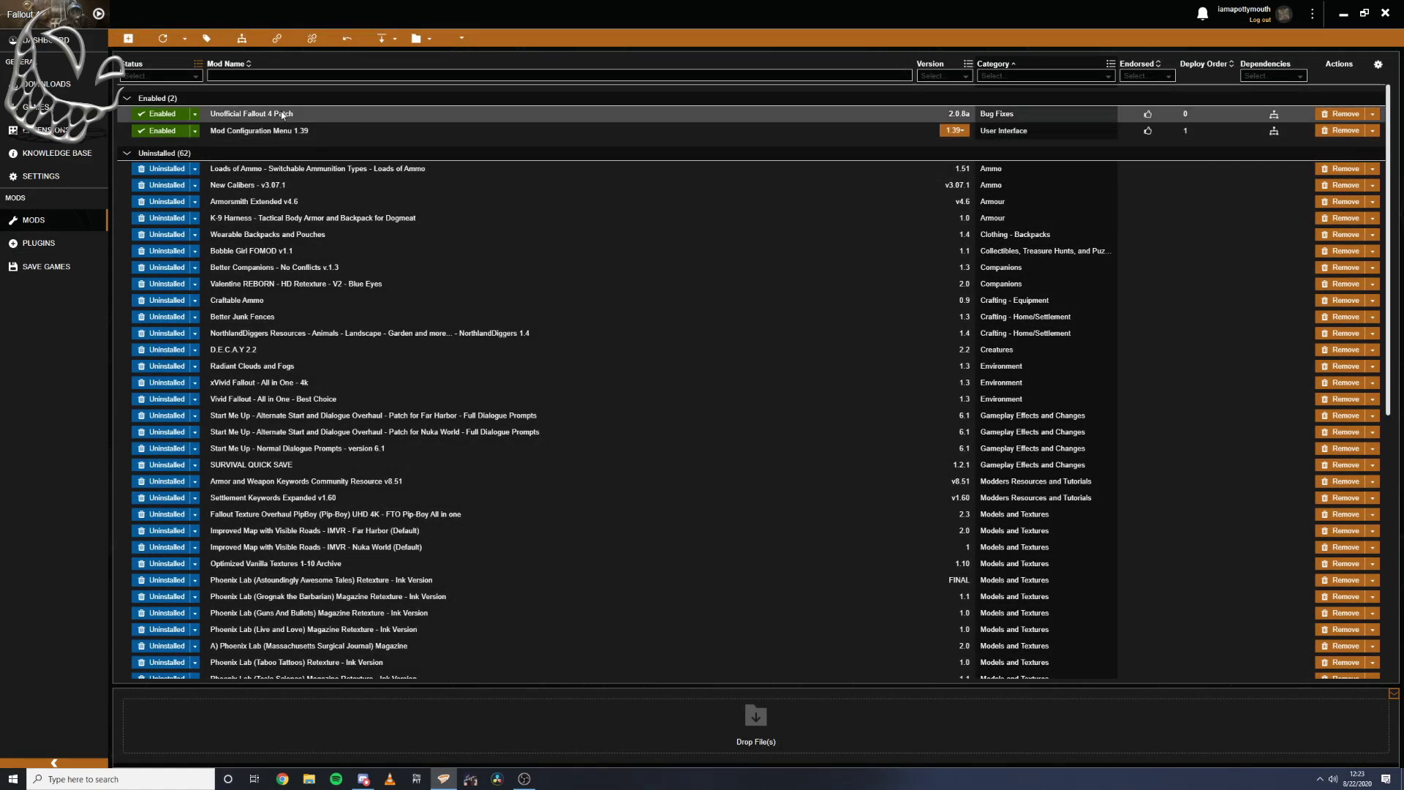
pyautogui.click(40, 243)
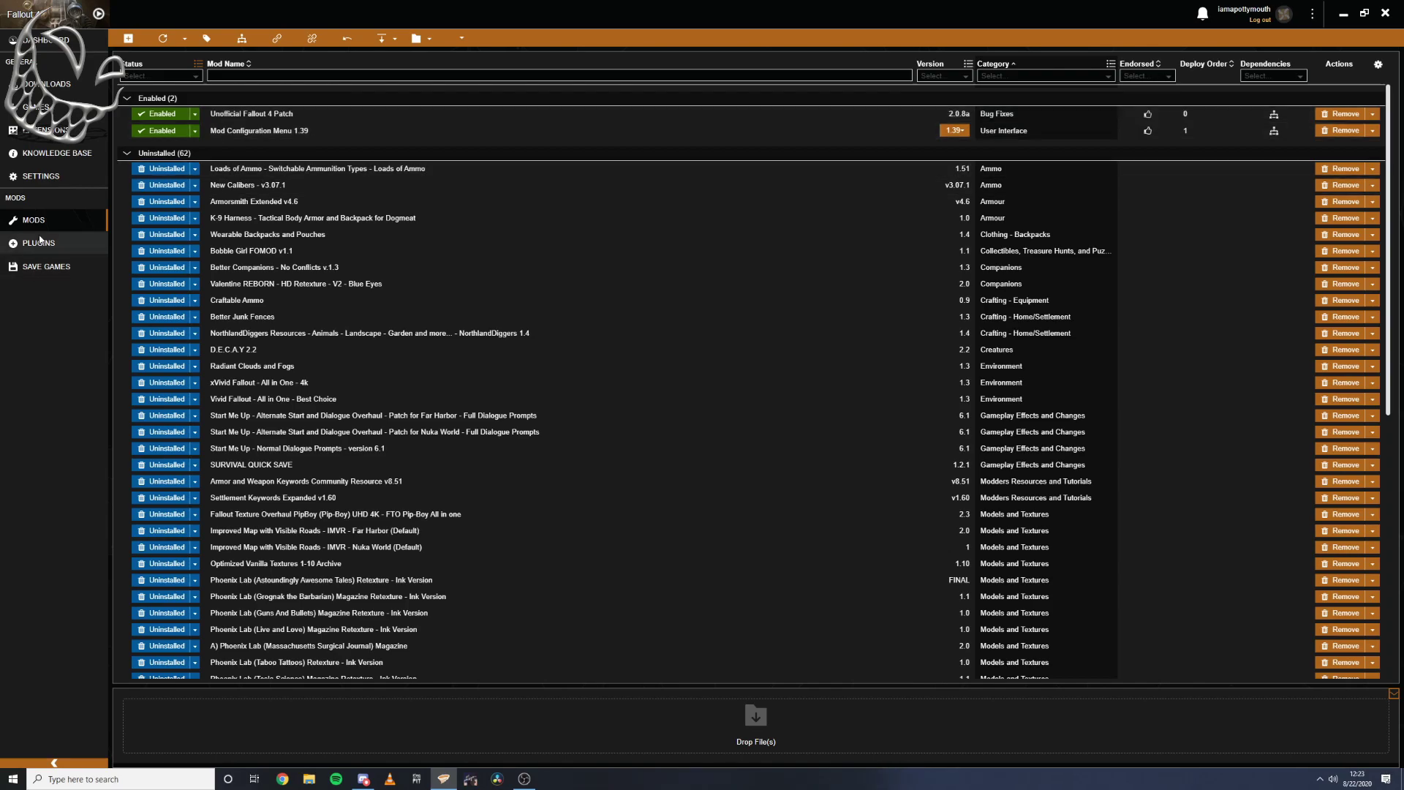
pyautogui.click(44, 219)
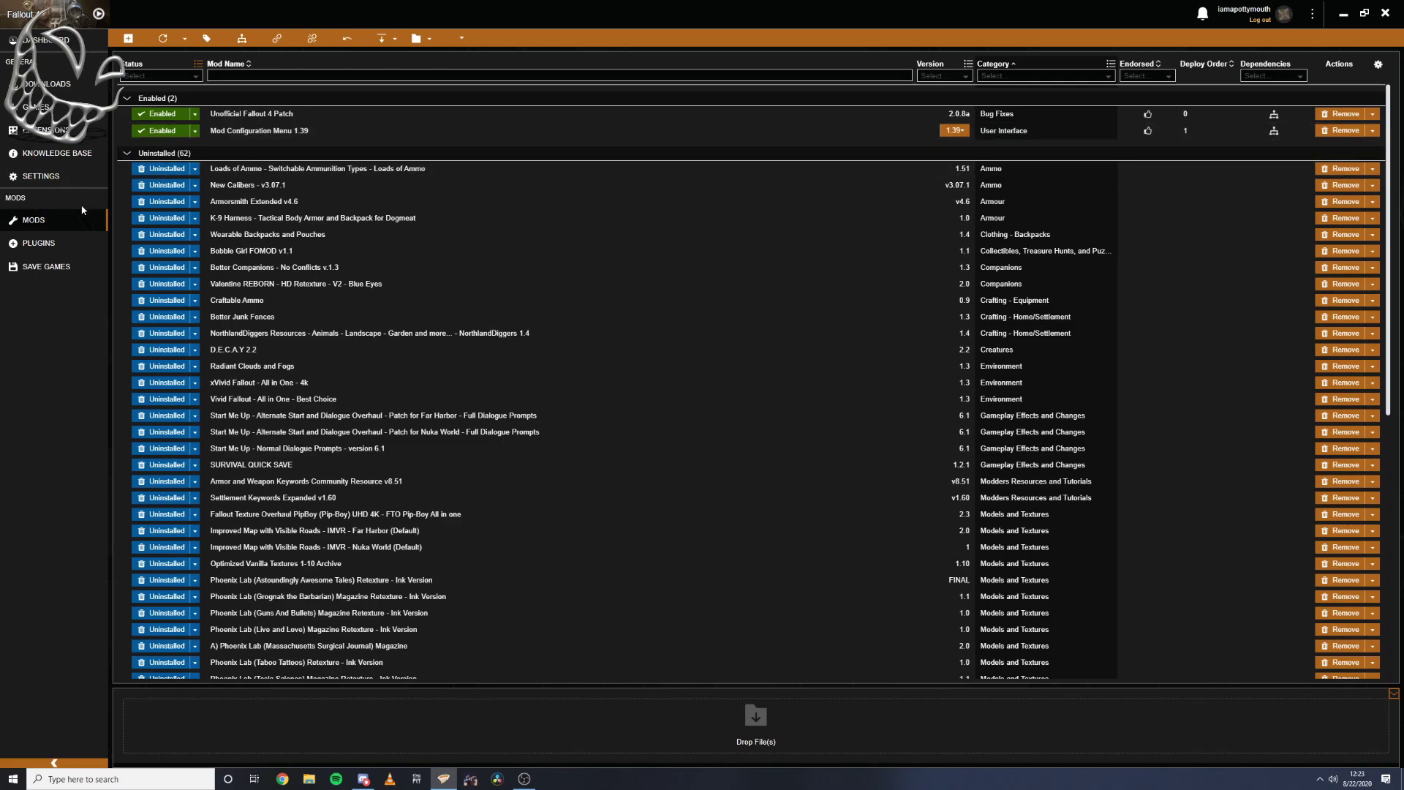
pyautogui.click(57, 244)
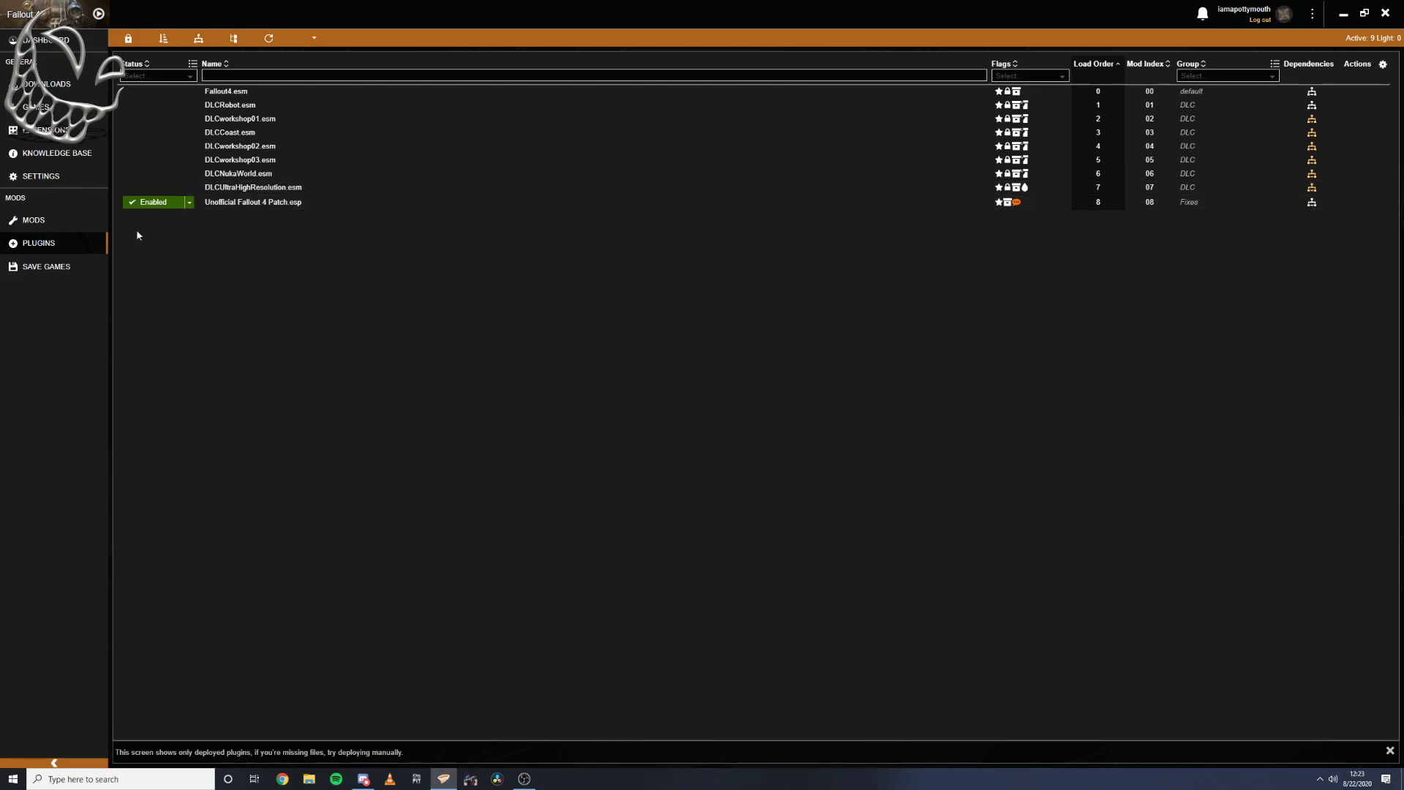
pyautogui.click(44, 221)
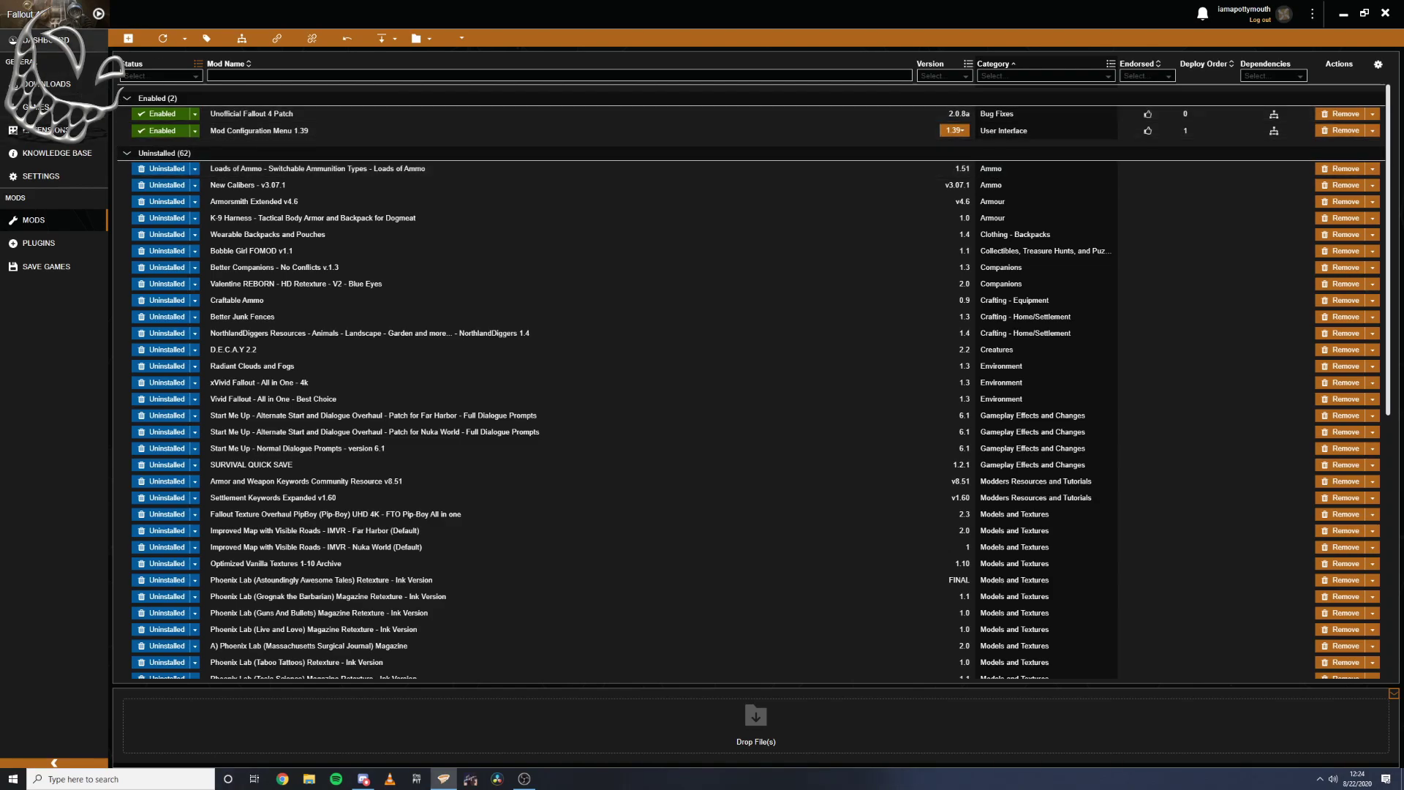
# - Launch LOOT from the Vortex dashboard and open its game selection
pyautogui.click(84, 39)
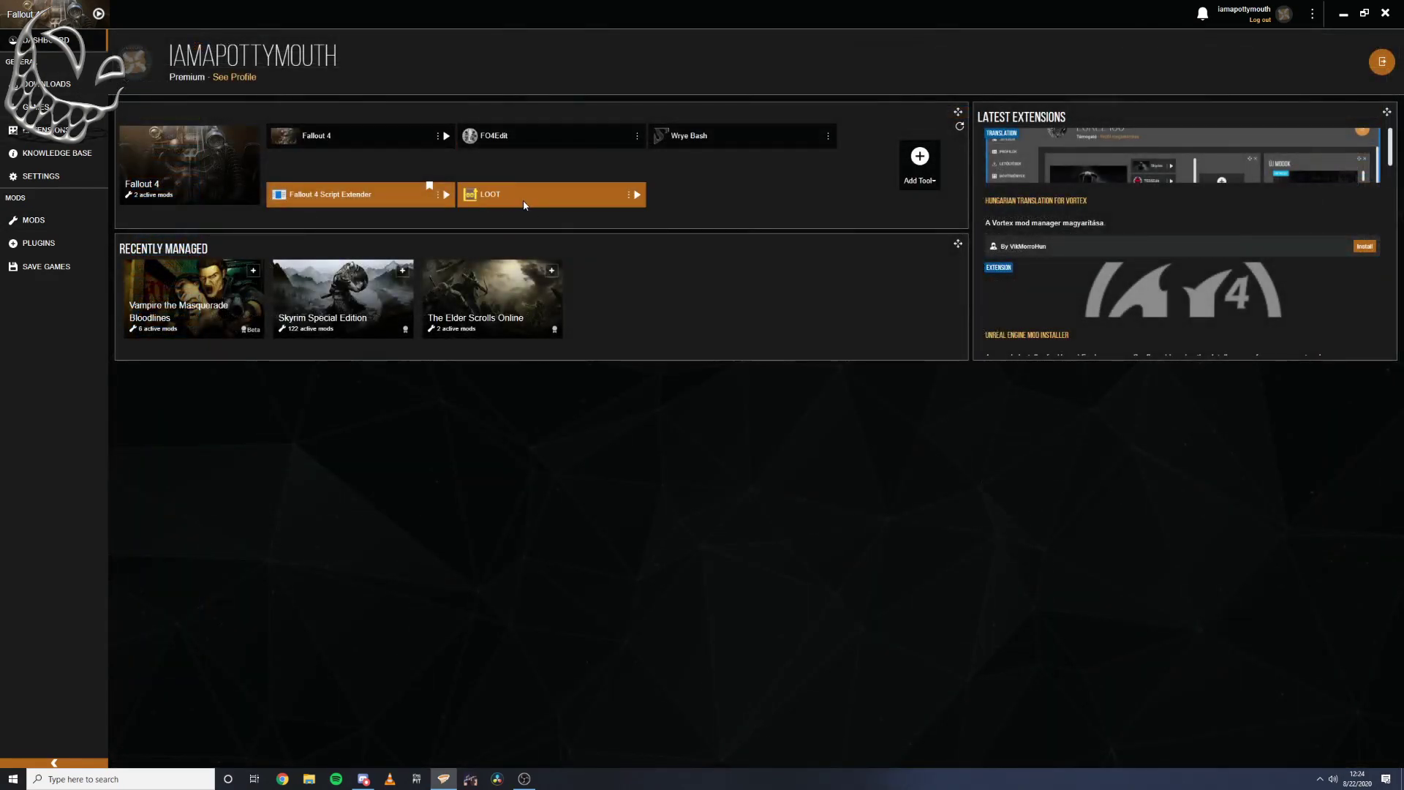
pyautogui.click(642, 196)
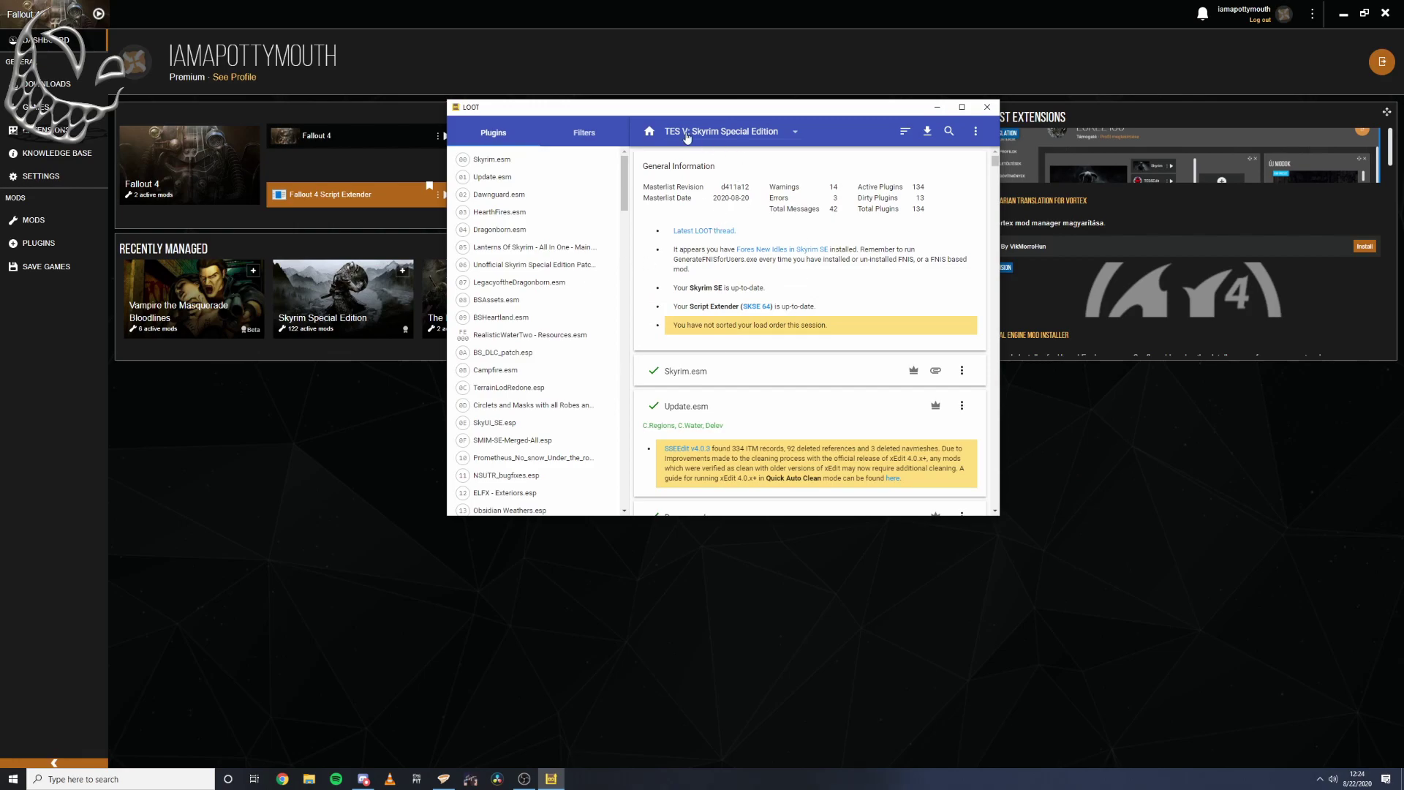
pyautogui.click(712, 135)
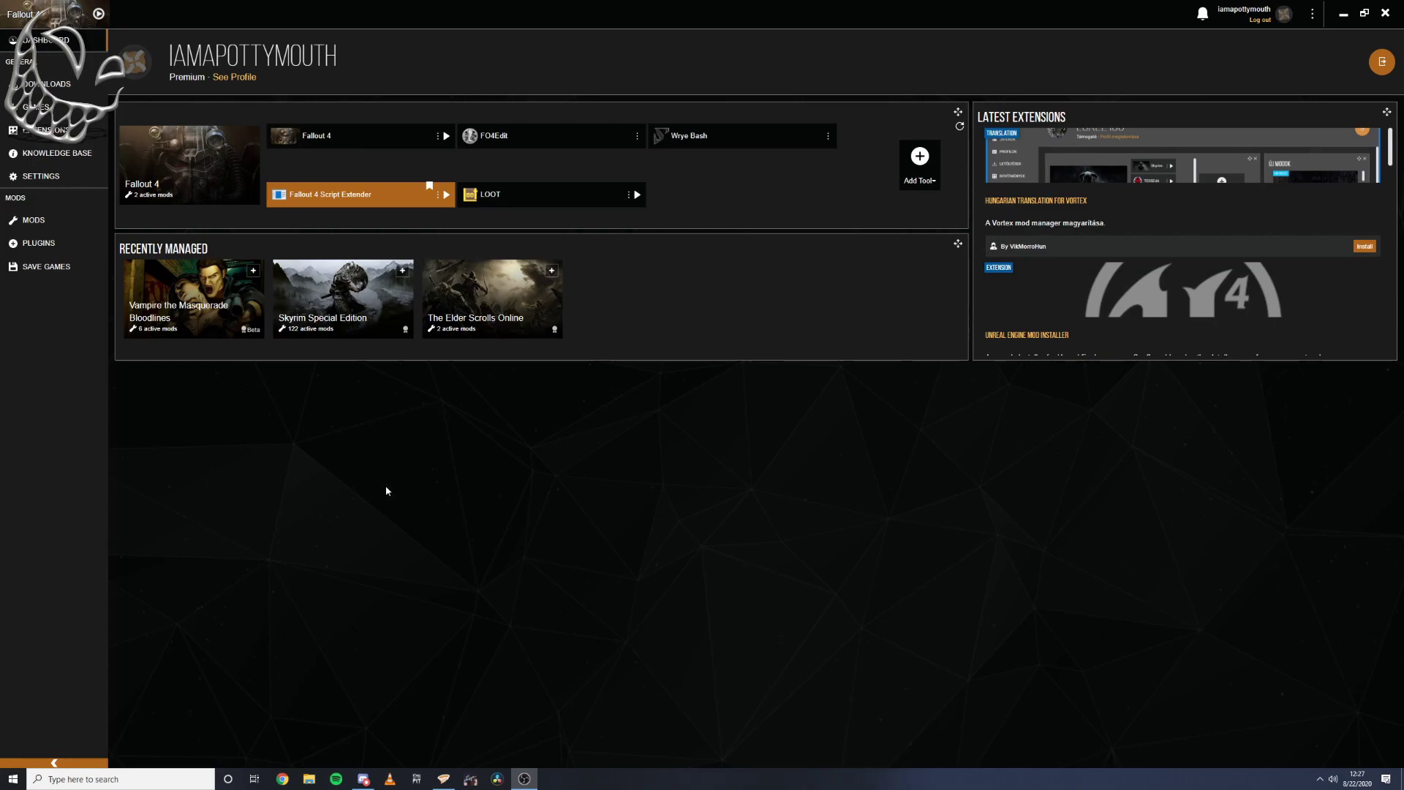
# - Switch to Steam, start the Fallout 4 launcher and dismiss the video hardware messages
pyautogui.click(1321, 779)
pyautogui.click(1287, 713)
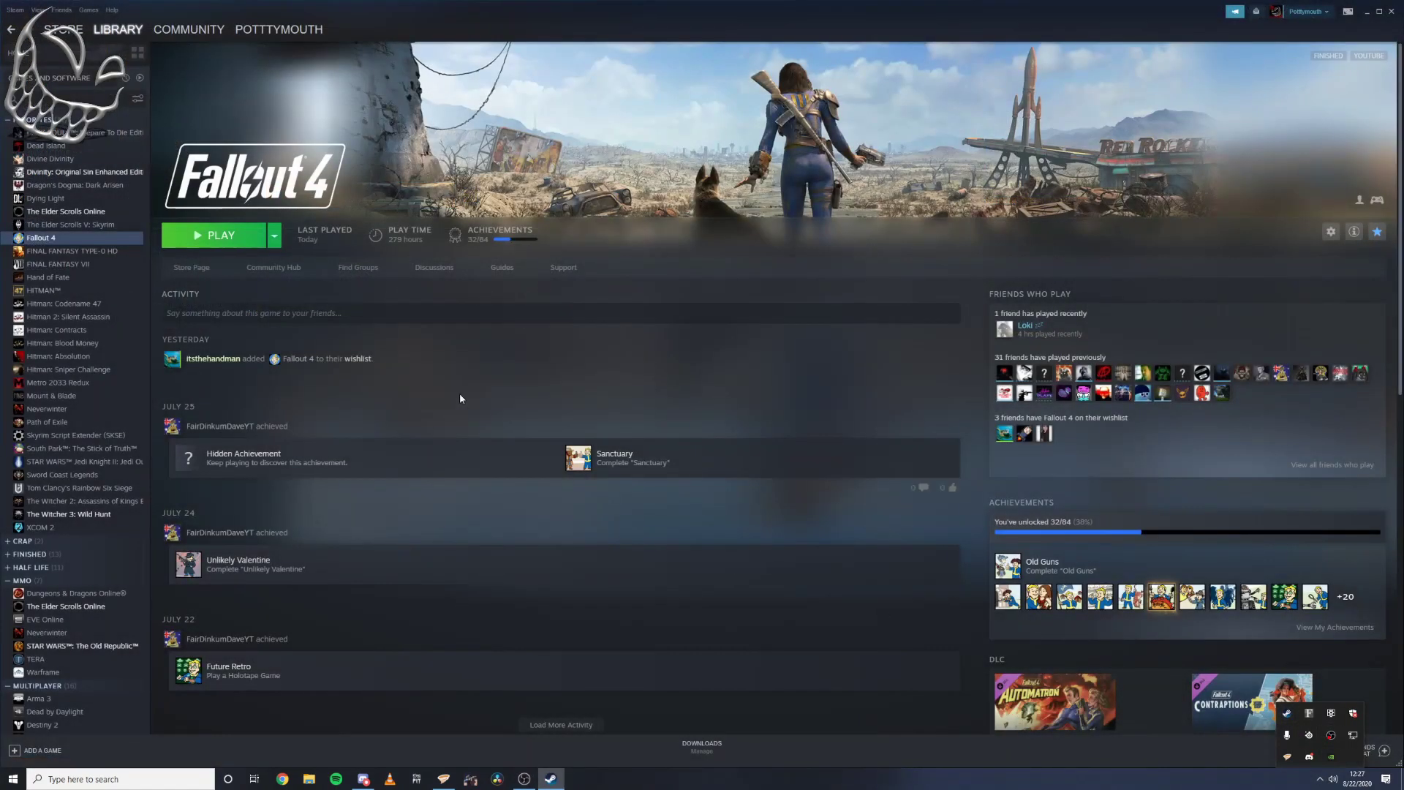
pyautogui.click(218, 235)
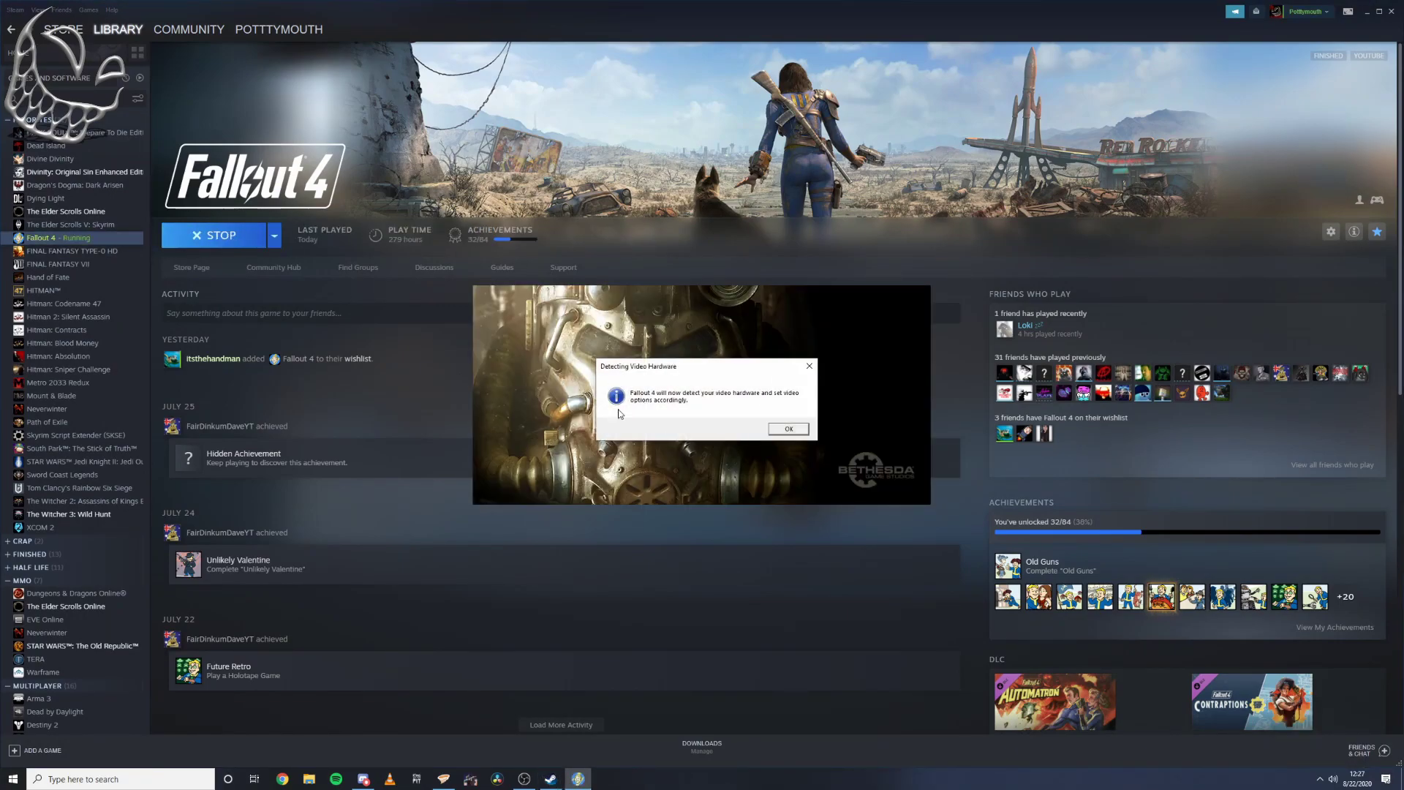
pyautogui.click(788, 430)
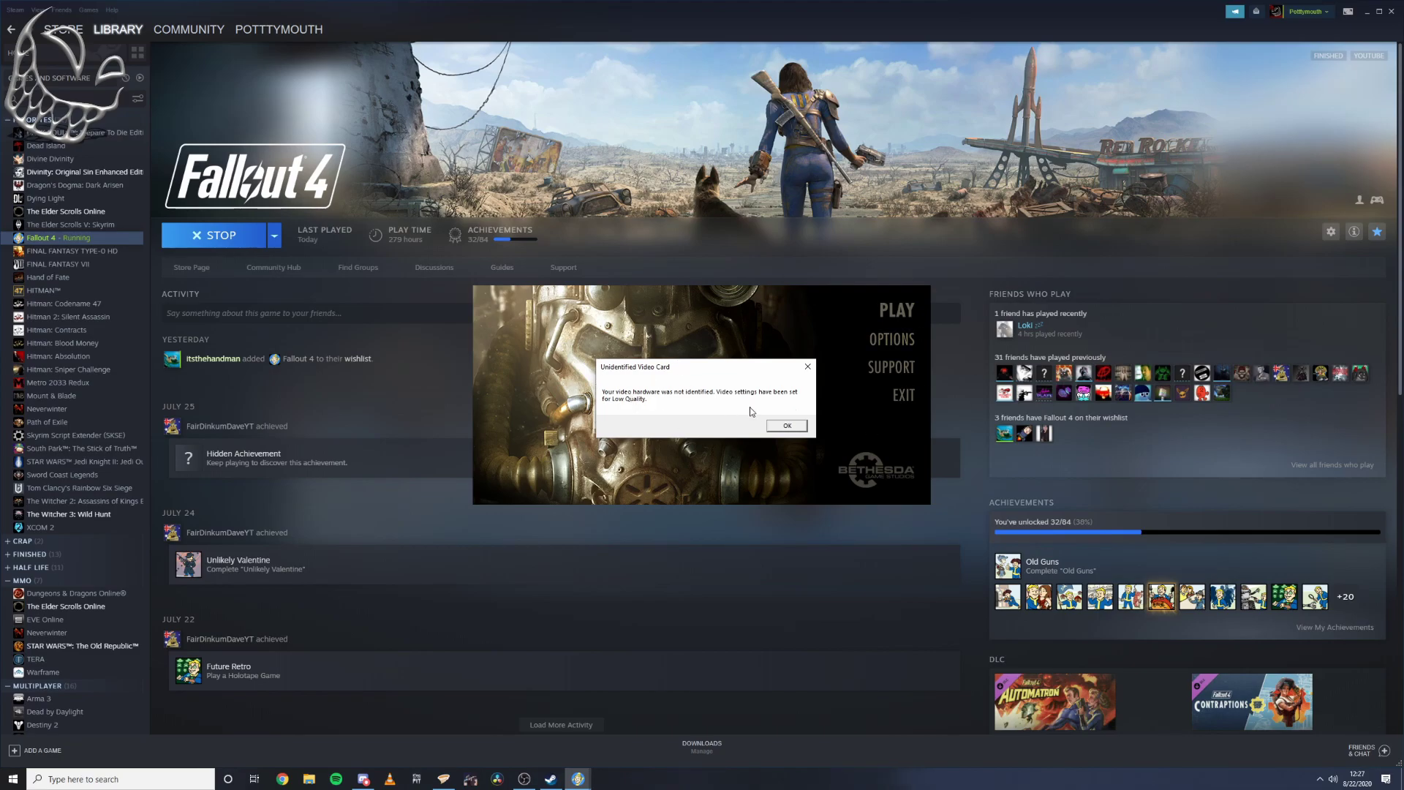
pyautogui.click(784, 426)
# - Set the graphics detail preset to Ultra in the Fallout 4 launcher options and save the settings
pyautogui.click(881, 350)
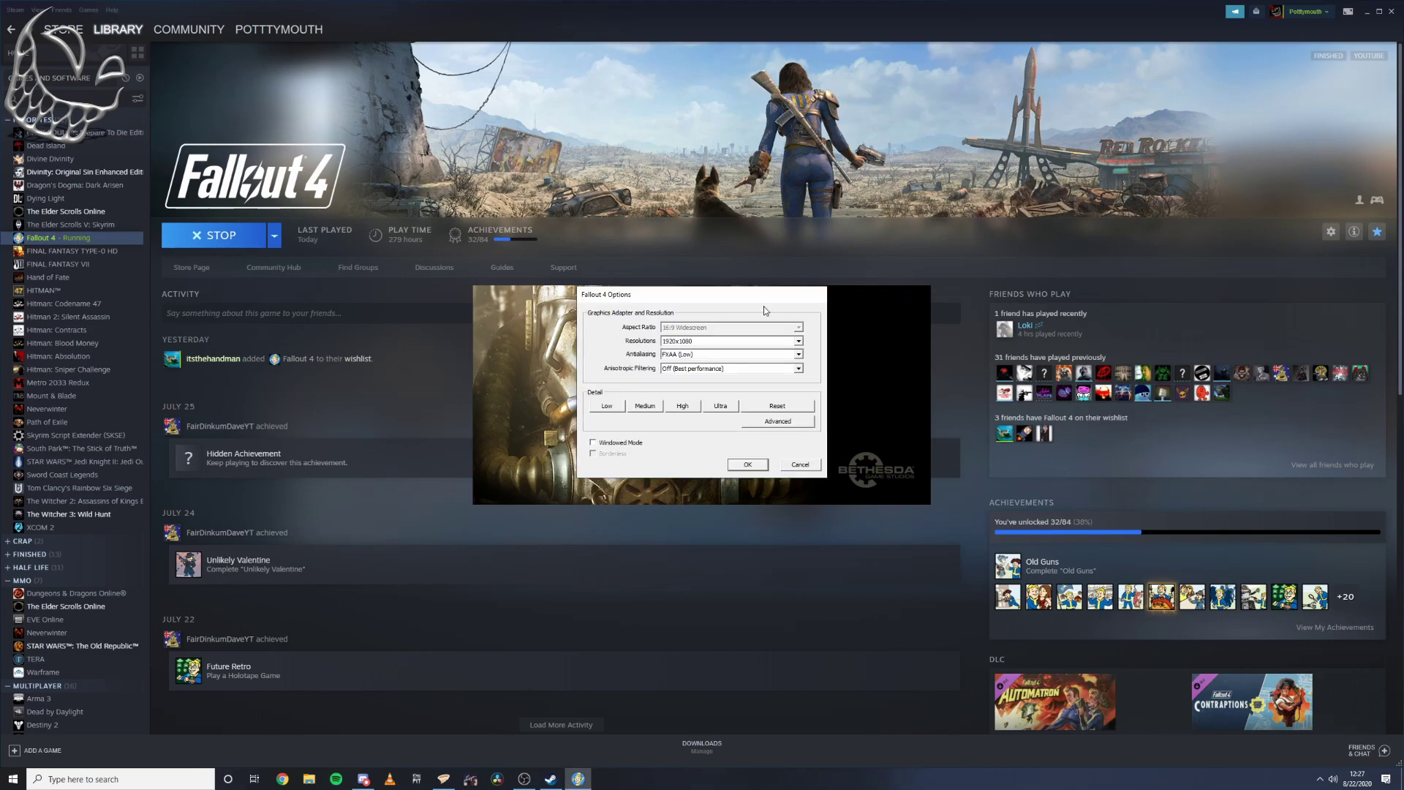
pyautogui.click(730, 408)
pyautogui.click(769, 427)
pyautogui.click(748, 465)
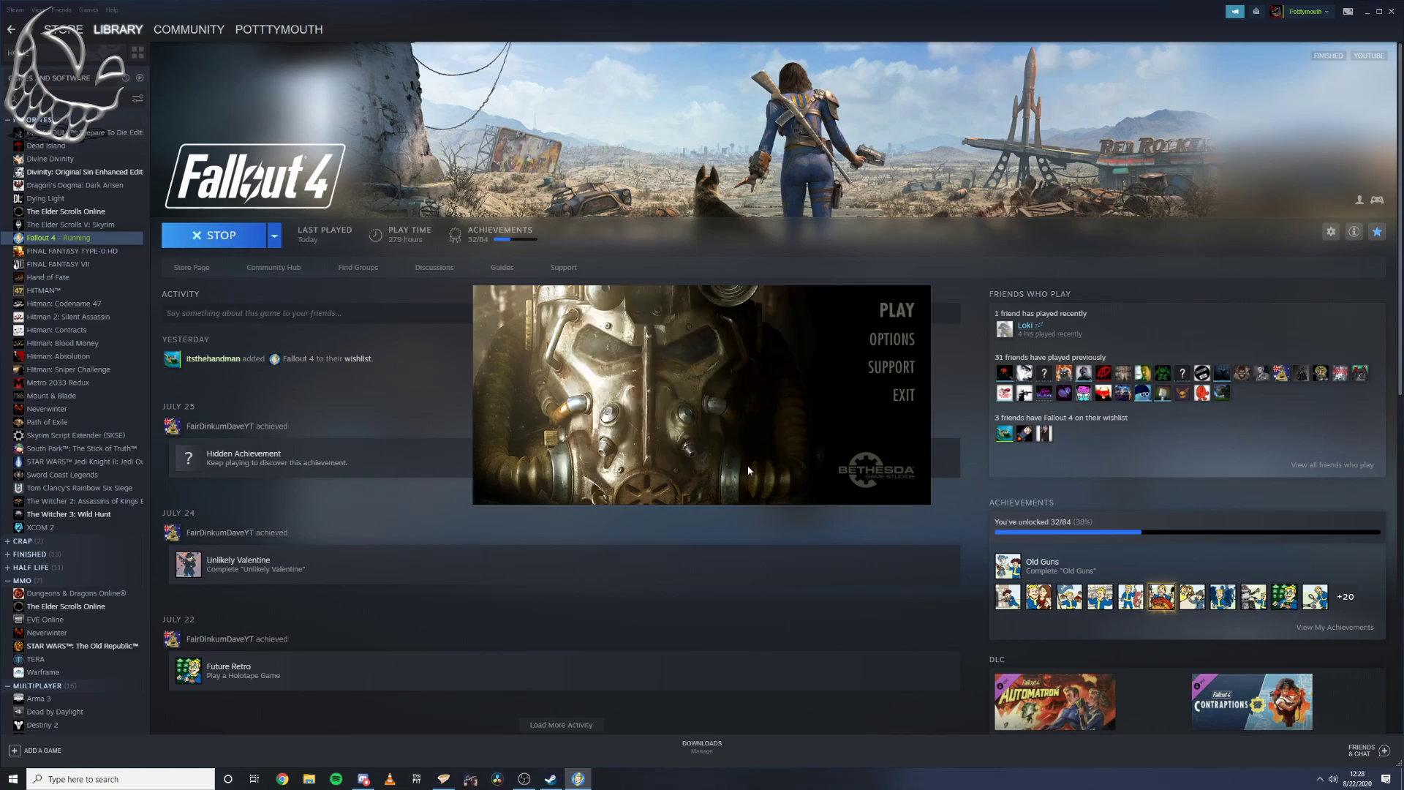
# - Set the resolution to 2560x1440 in the Fallout 4 launcher options and save it
pyautogui.click(891, 341)
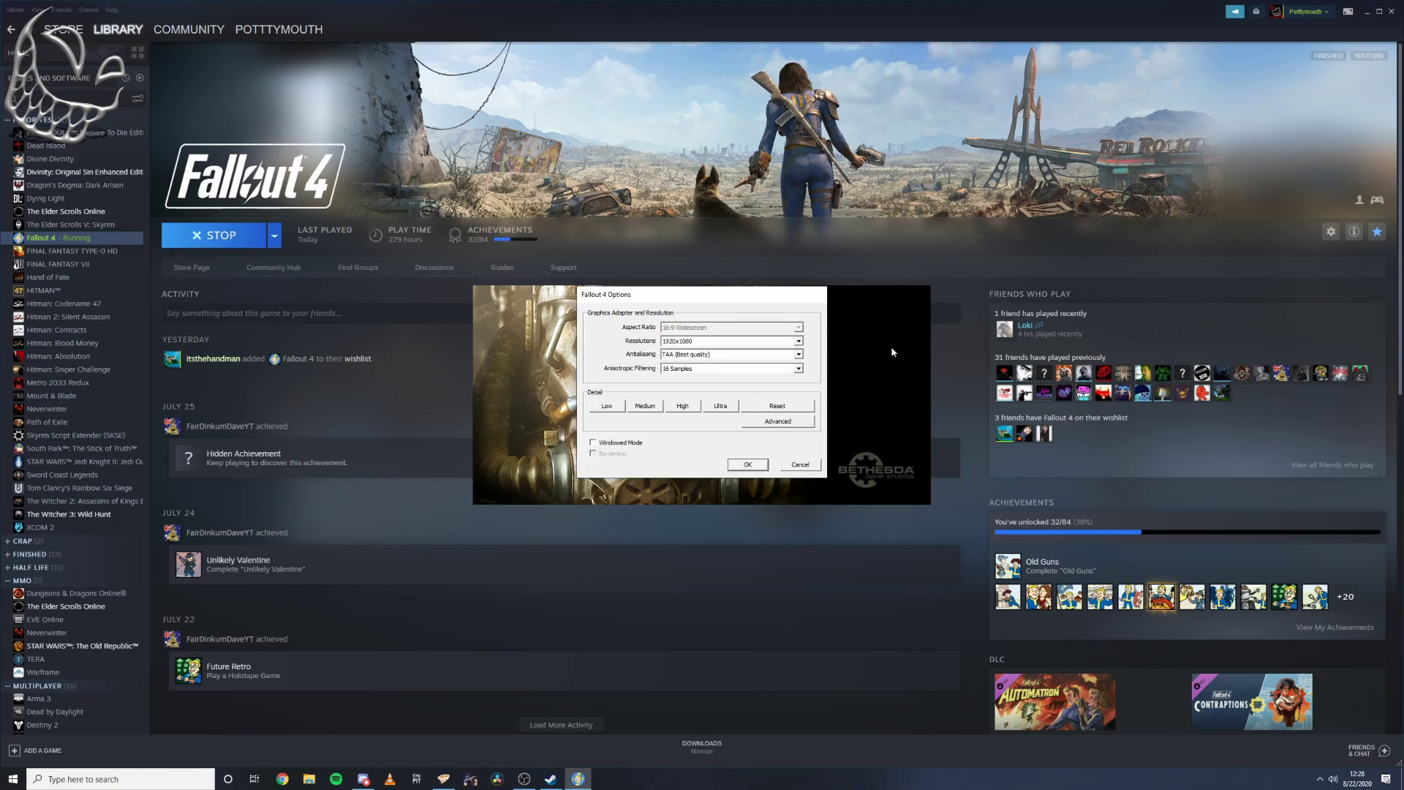
pyautogui.click(799, 341)
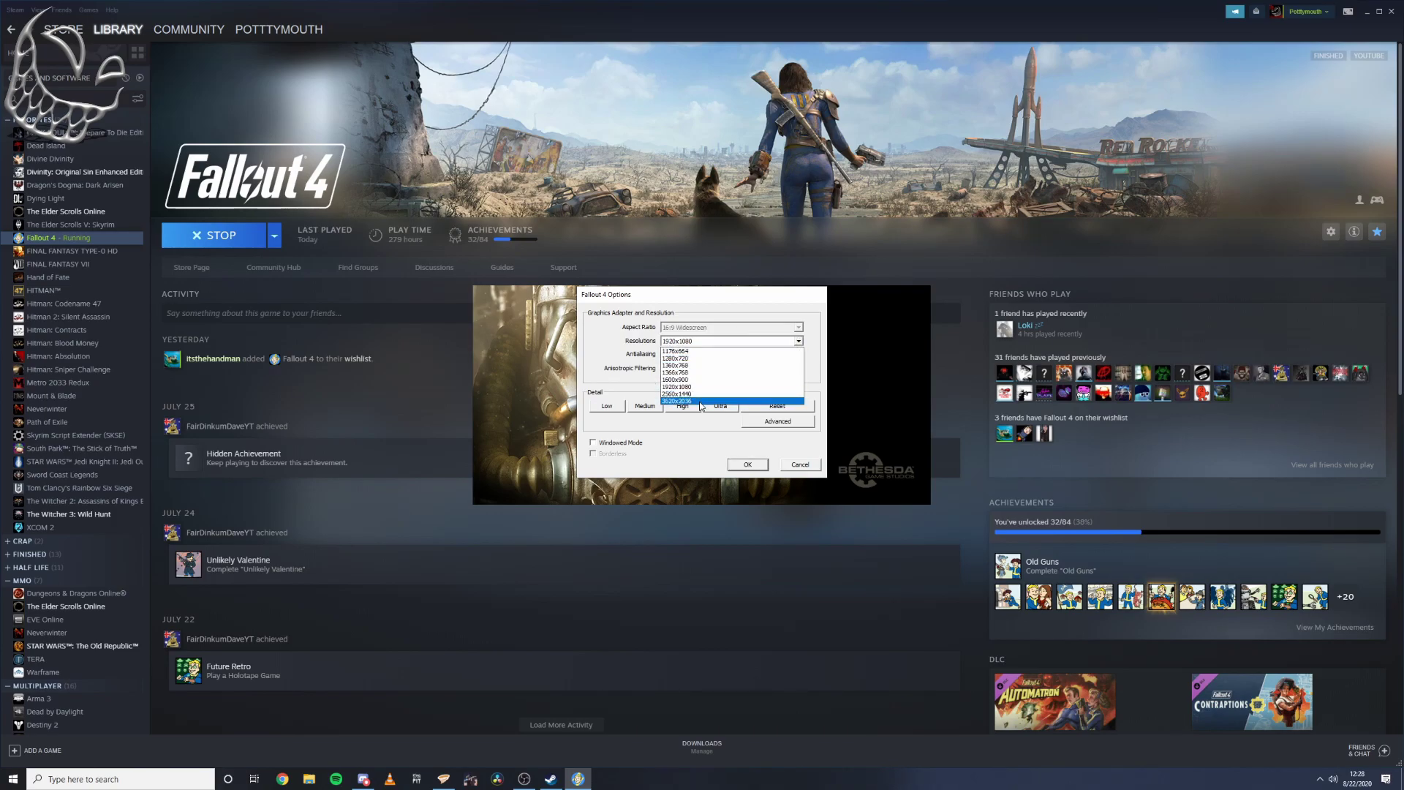
pyautogui.click(691, 393)
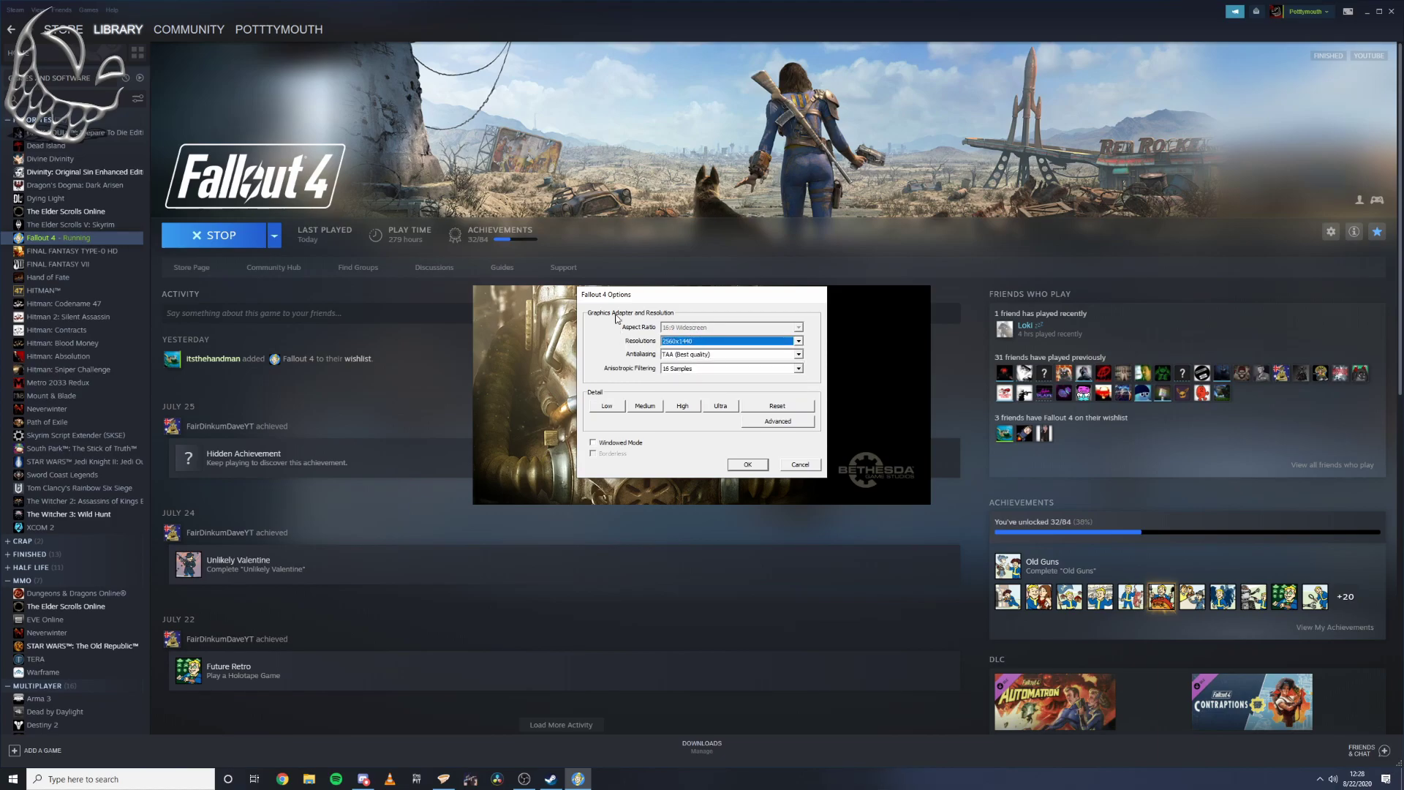
pyautogui.click(743, 462)
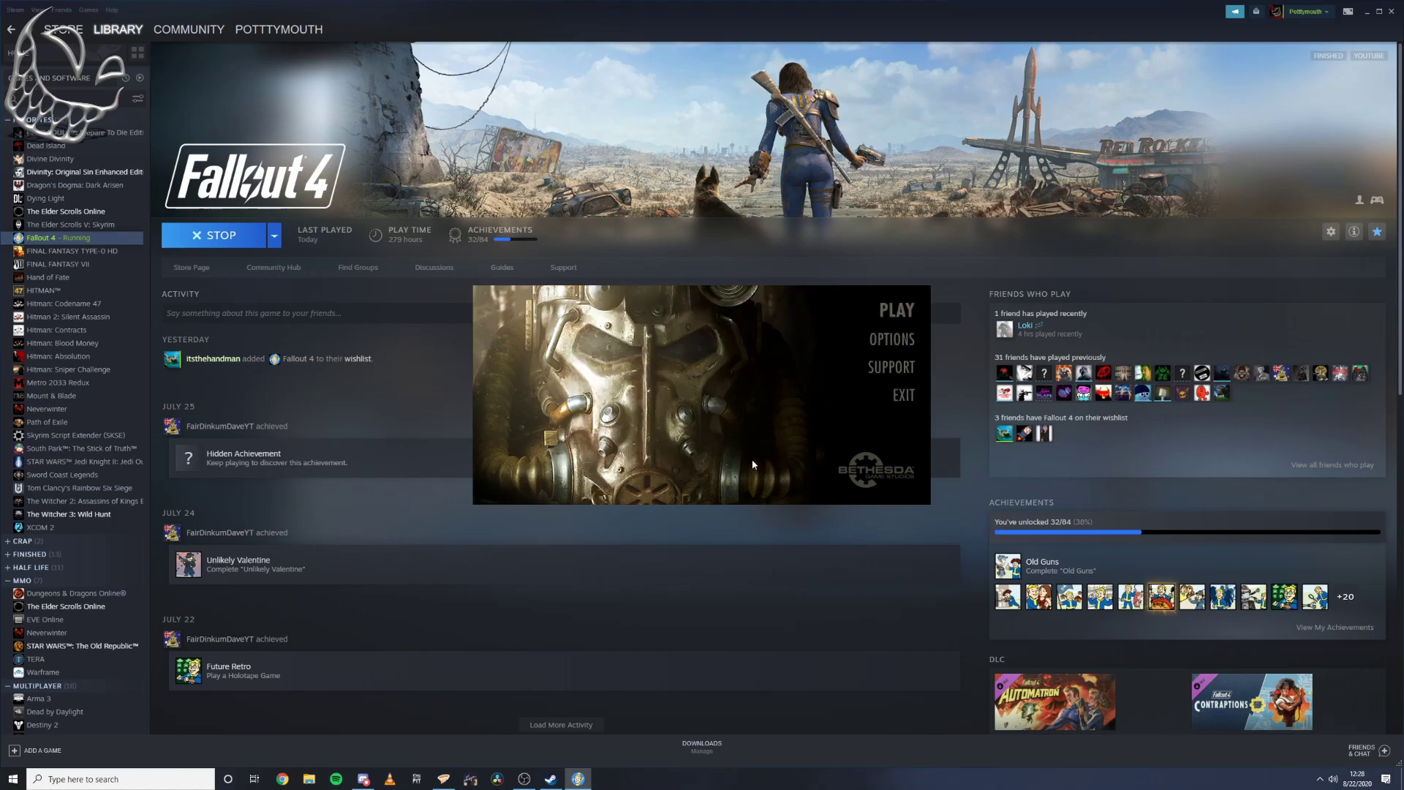
# - Start Fallout 4 from its launcher, bring the game to its main menu and quit to the desktop
pyautogui.click(899, 310)
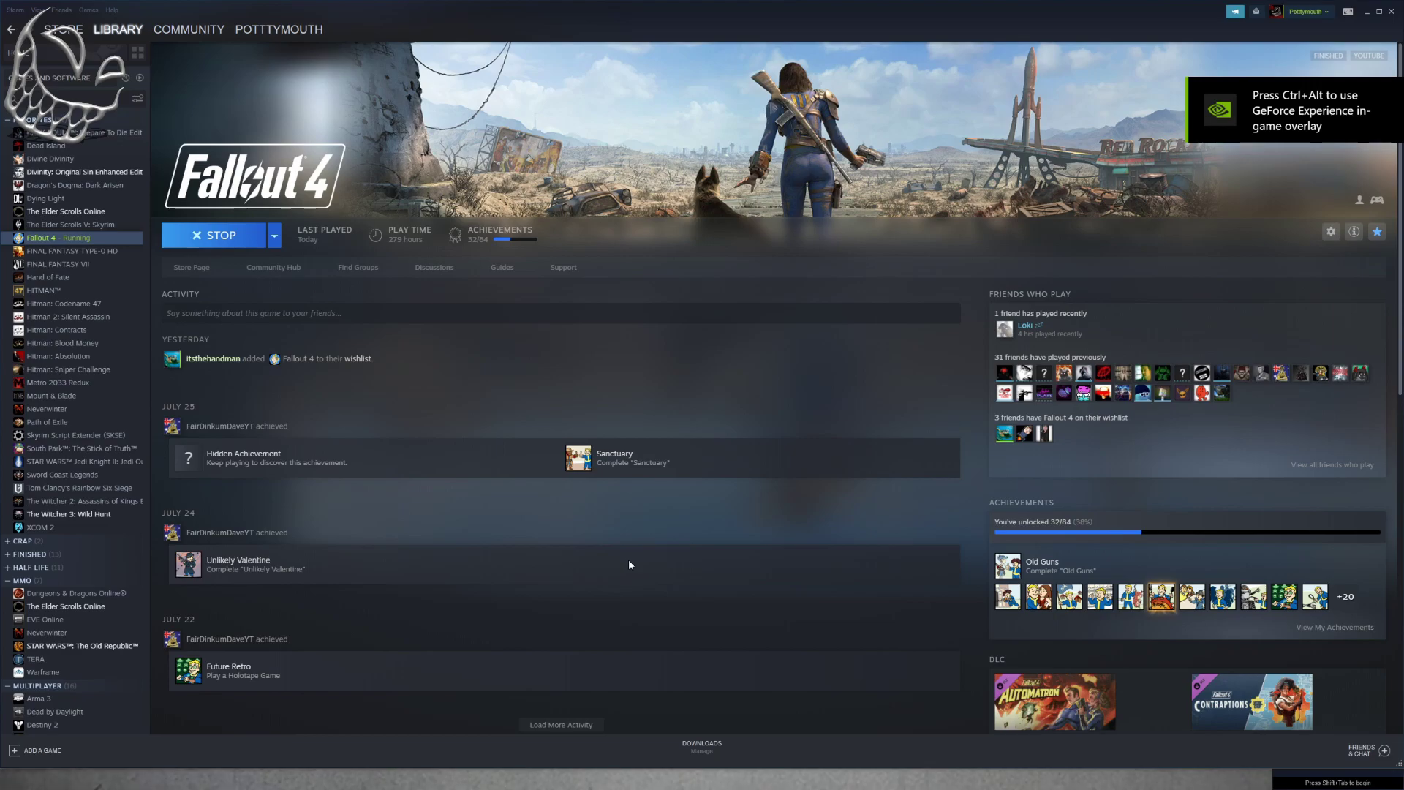
pyautogui.hotkey('alt', 'Tab')
pyautogui.hotkey('alt', 'Tab')
pyautogui.hotkey('alt', 'Tab')
pyautogui.hotkey('alt', 'Tab')
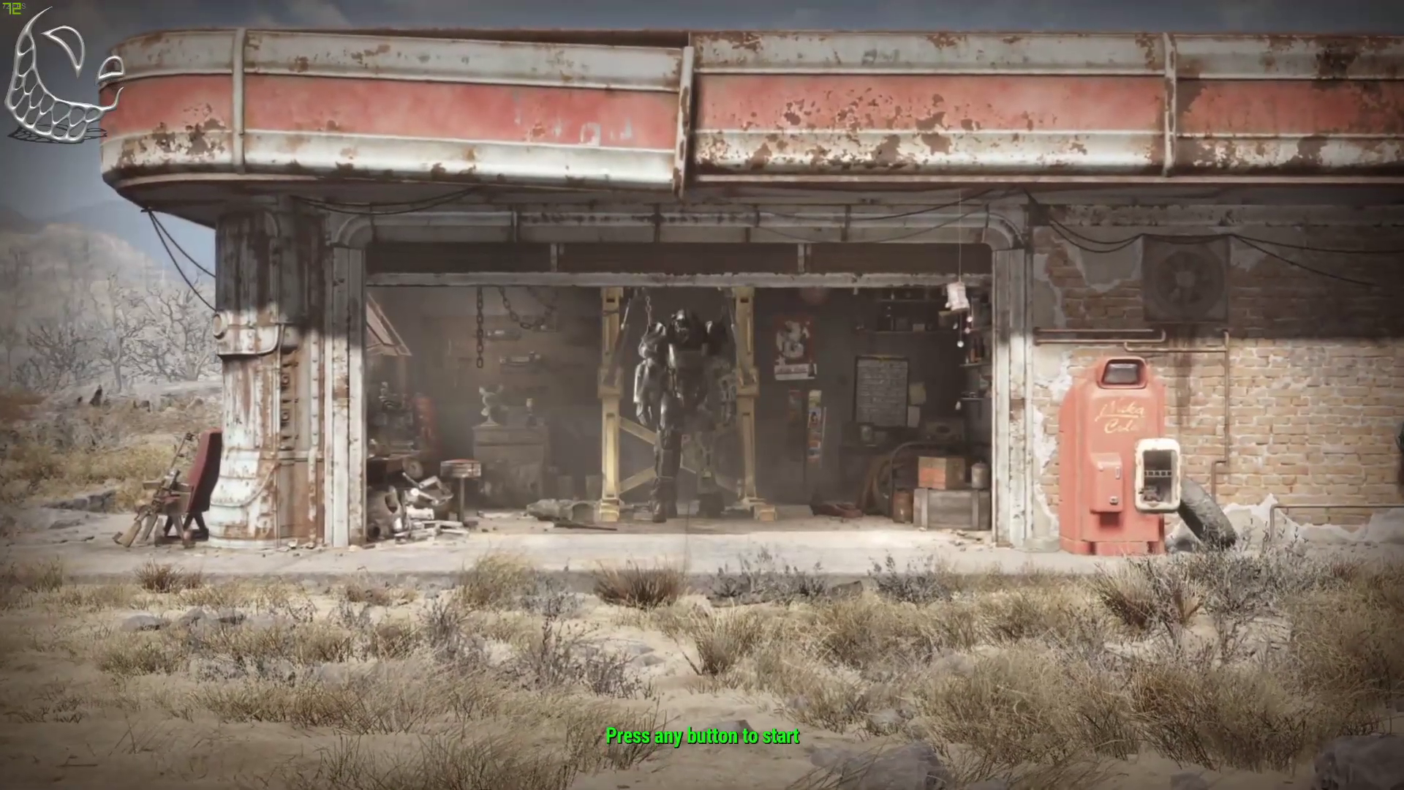
pyautogui.press('Return')
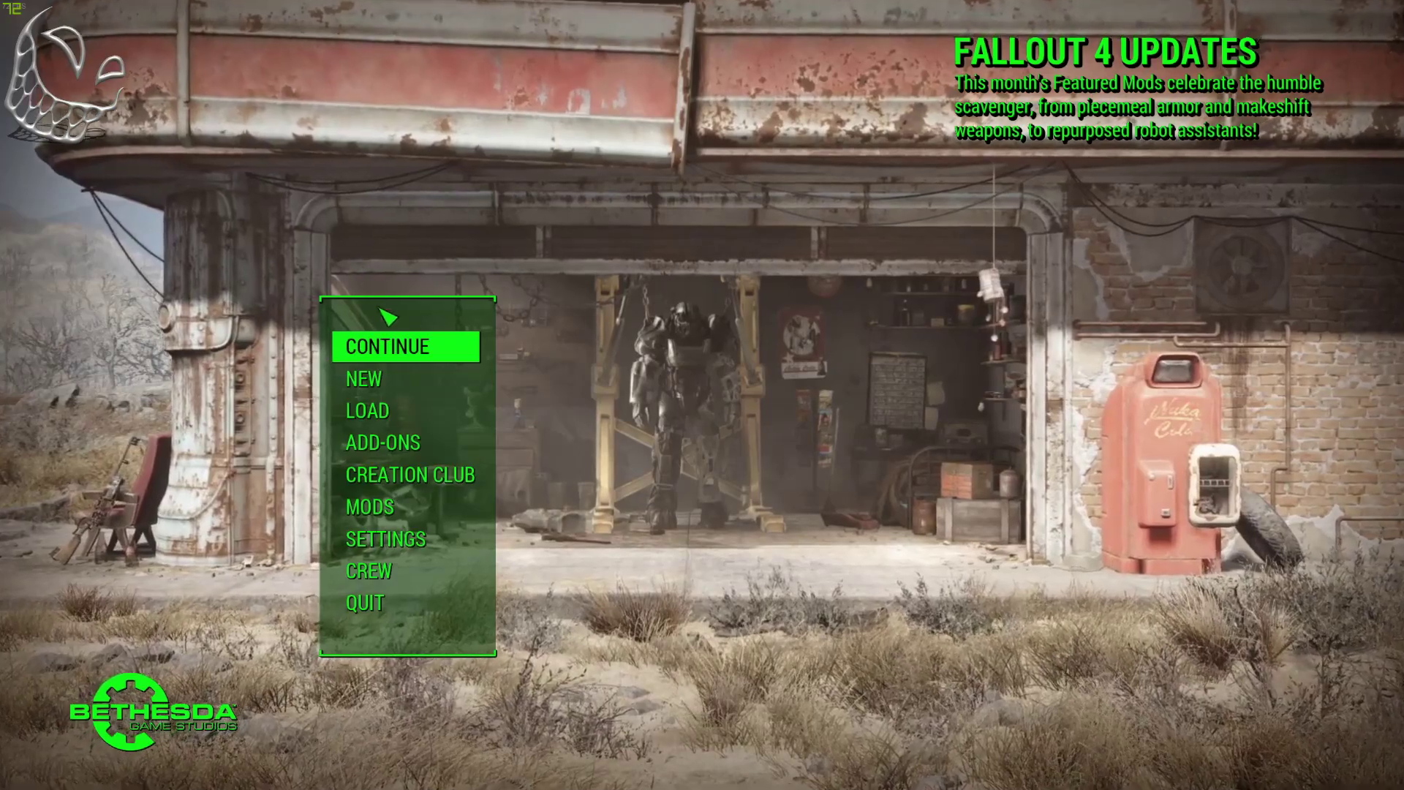
pyautogui.click(365, 603)
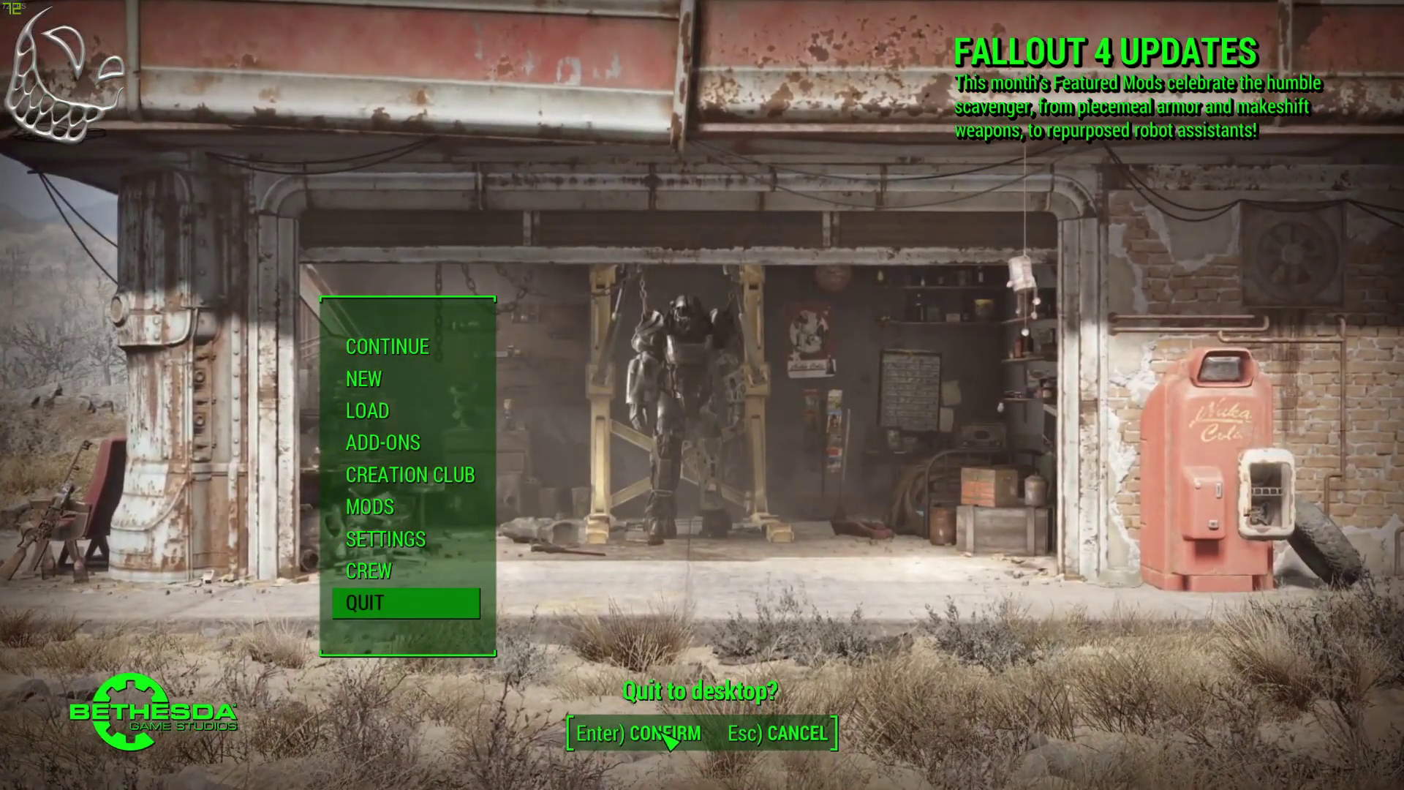
pyautogui.click(661, 738)
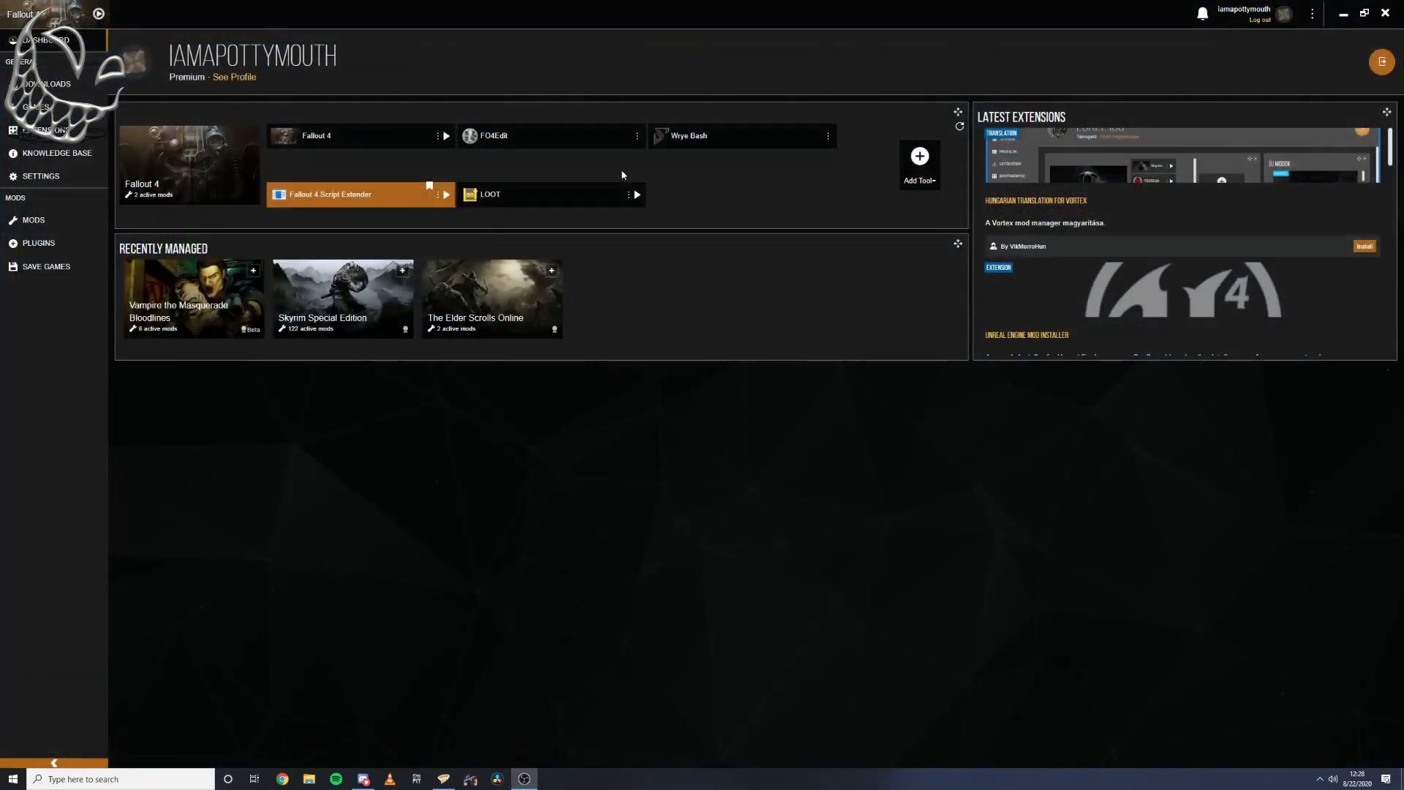
# - Launch LOOT from the Vortex dashboard and sort the plugin load order for Fallout 4
pyautogui.click(638, 195)
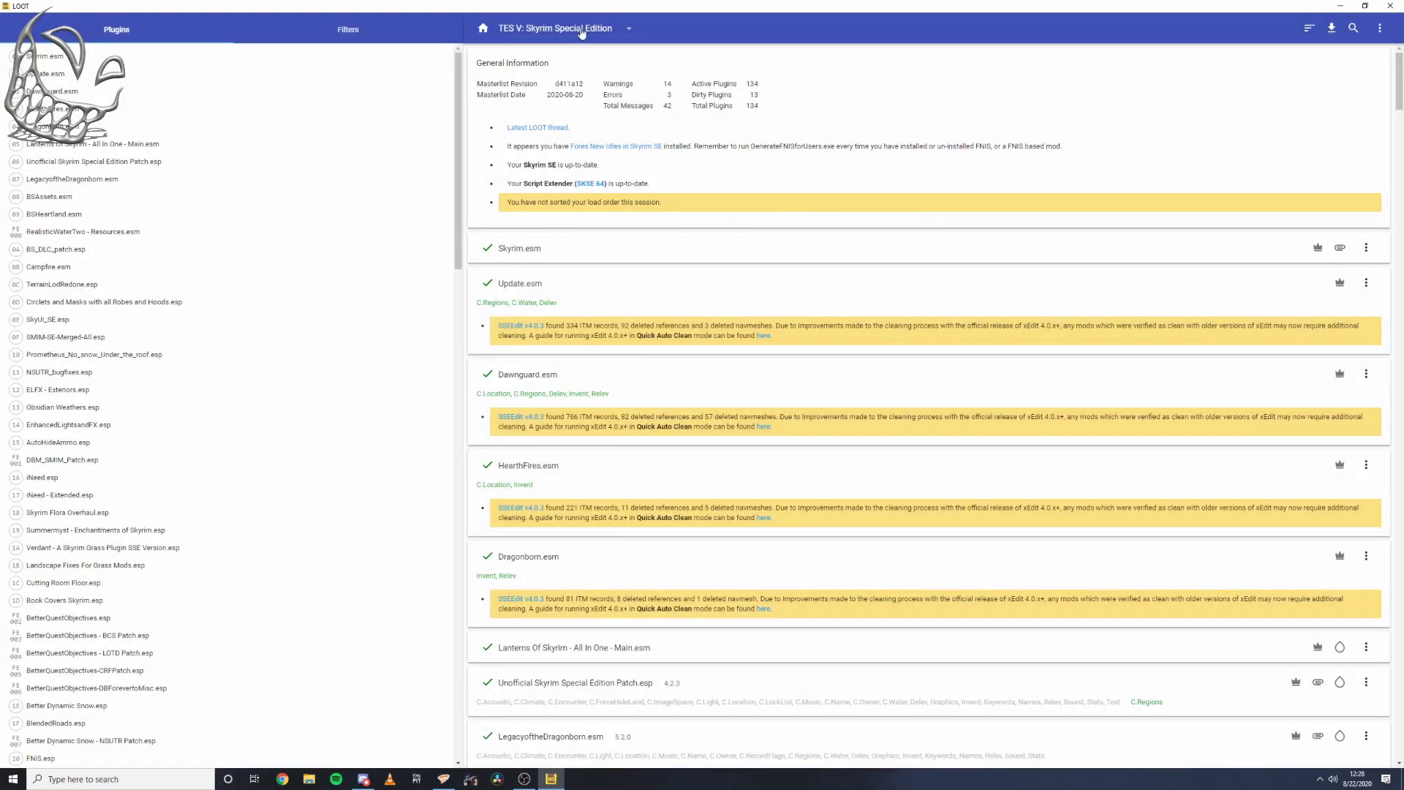
pyautogui.click(582, 31)
pyautogui.click(536, 220)
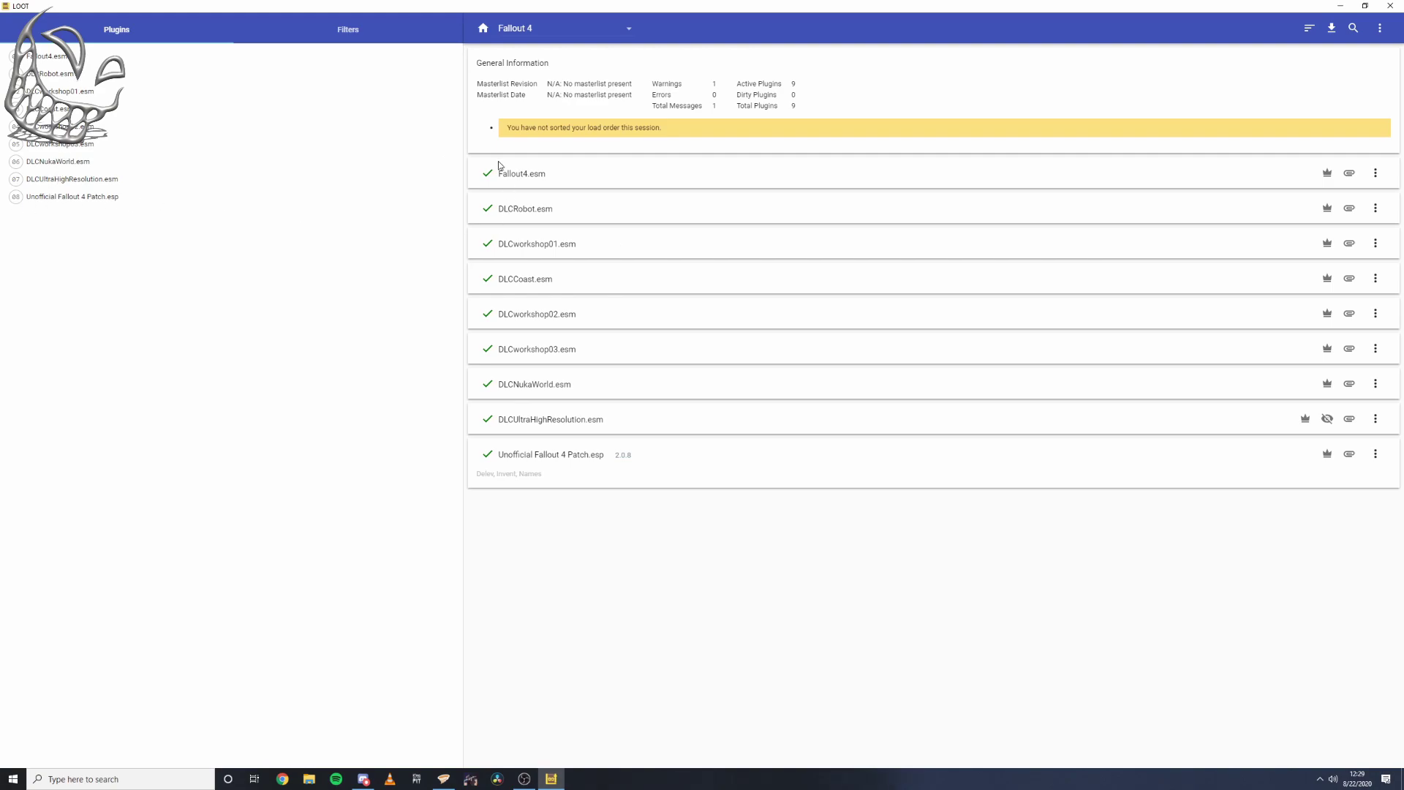
pyautogui.click(1308, 28)
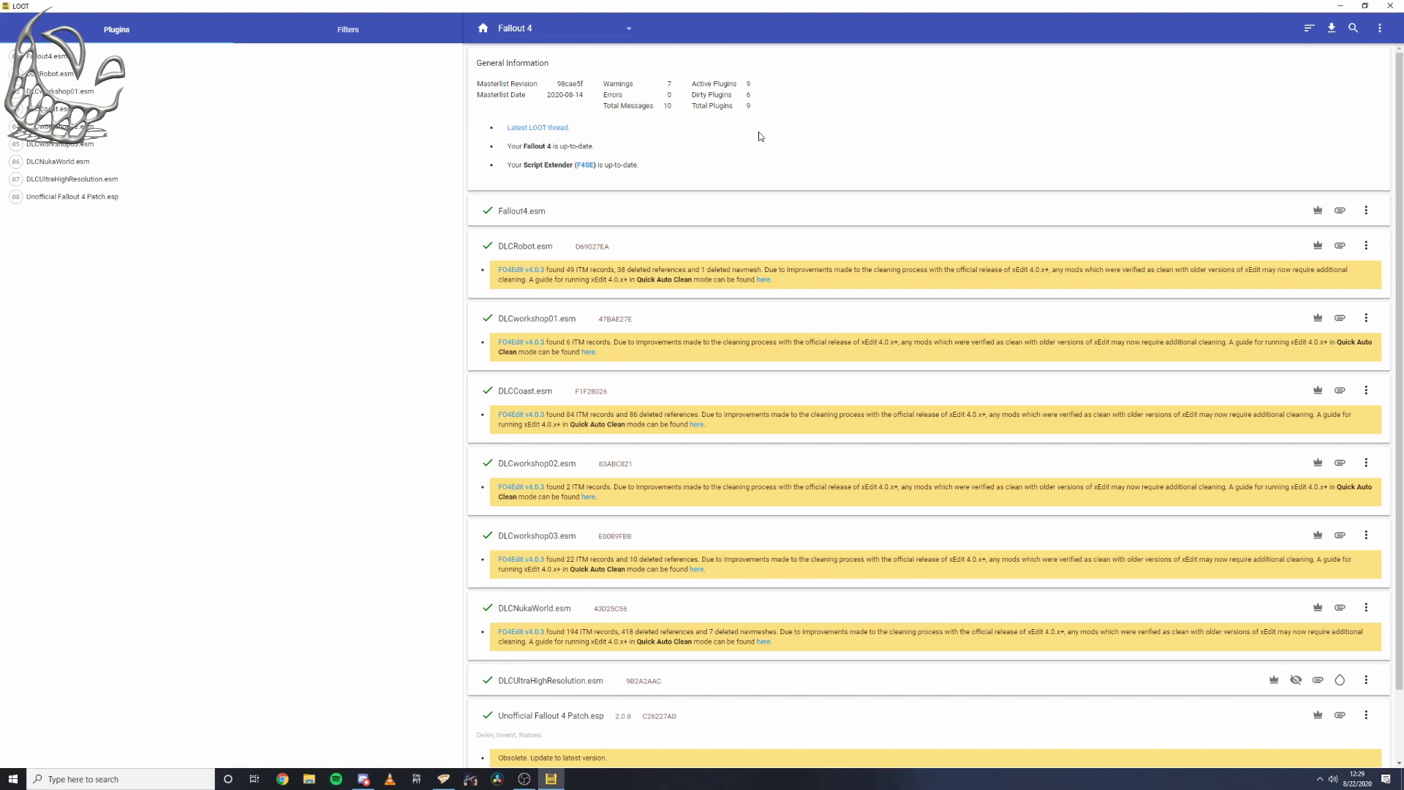
# - Review LOOT's general information and the messages on the DLC plugins and the Unofficial Fallout 4 Patch, and close LOOT
pyautogui.scroll(-1, 864, 244)
pyautogui.scroll(1, 864, 243)
pyautogui.moveTo(604, 94); pyautogui.dragTo(653, 96)
pyautogui.click(690, 138)
pyautogui.moveTo(542, 247); pyautogui.dragTo(554, 248)
pyautogui.click(554, 248)
pyautogui.scroll(-1, 674, 315)
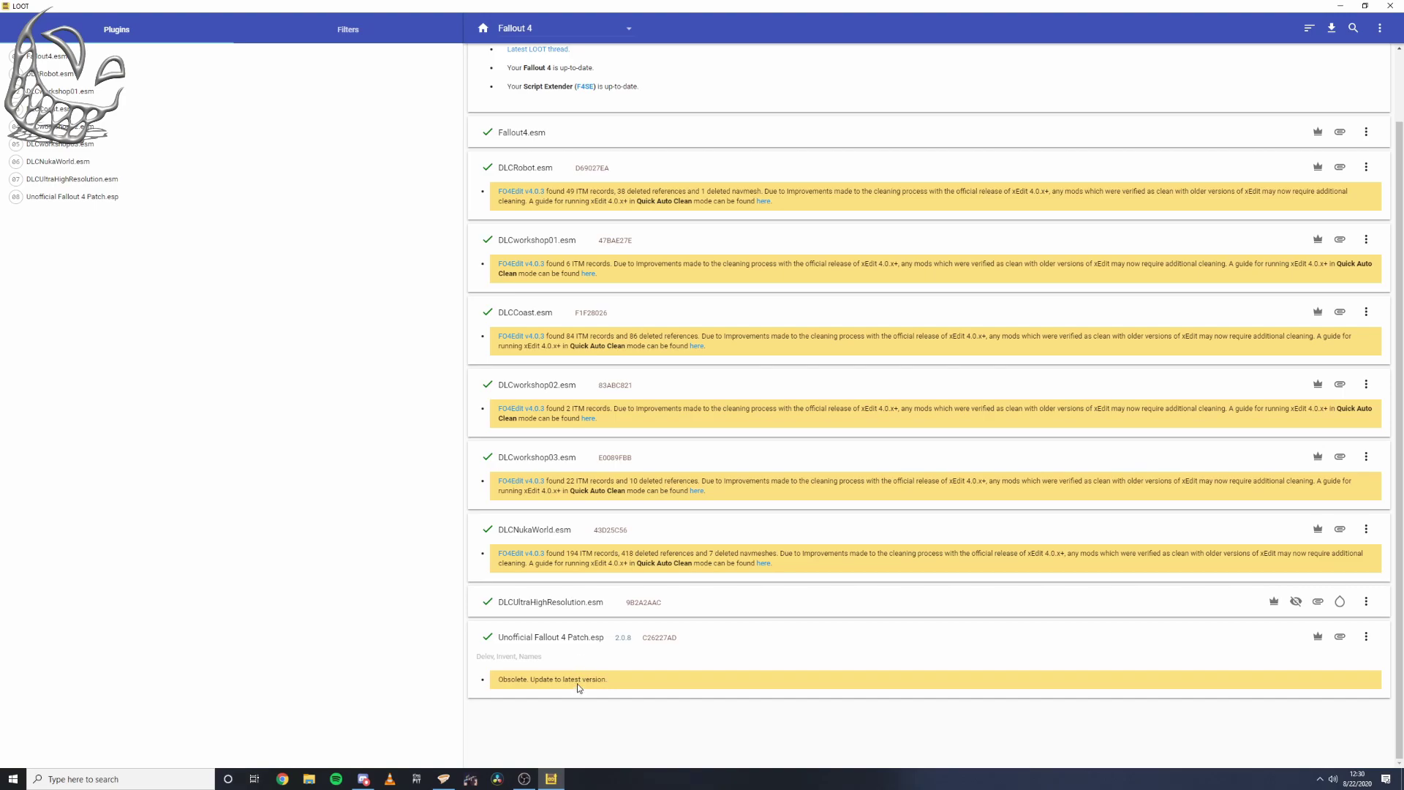
pyautogui.moveTo(508, 683); pyautogui.dragTo(626, 691)
pyautogui.scroll(1, 699, 465)
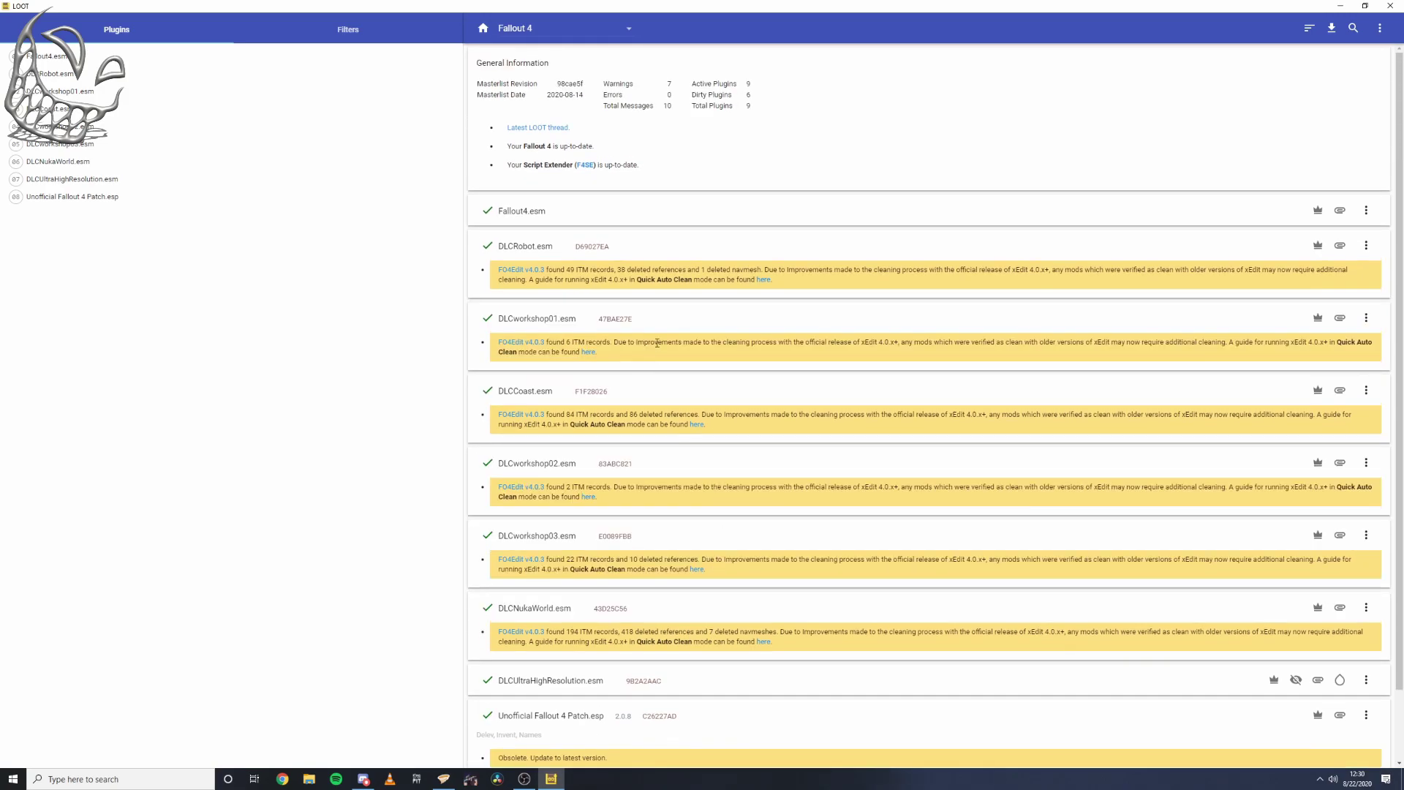
pyautogui.scroll(-1, 645, 334)
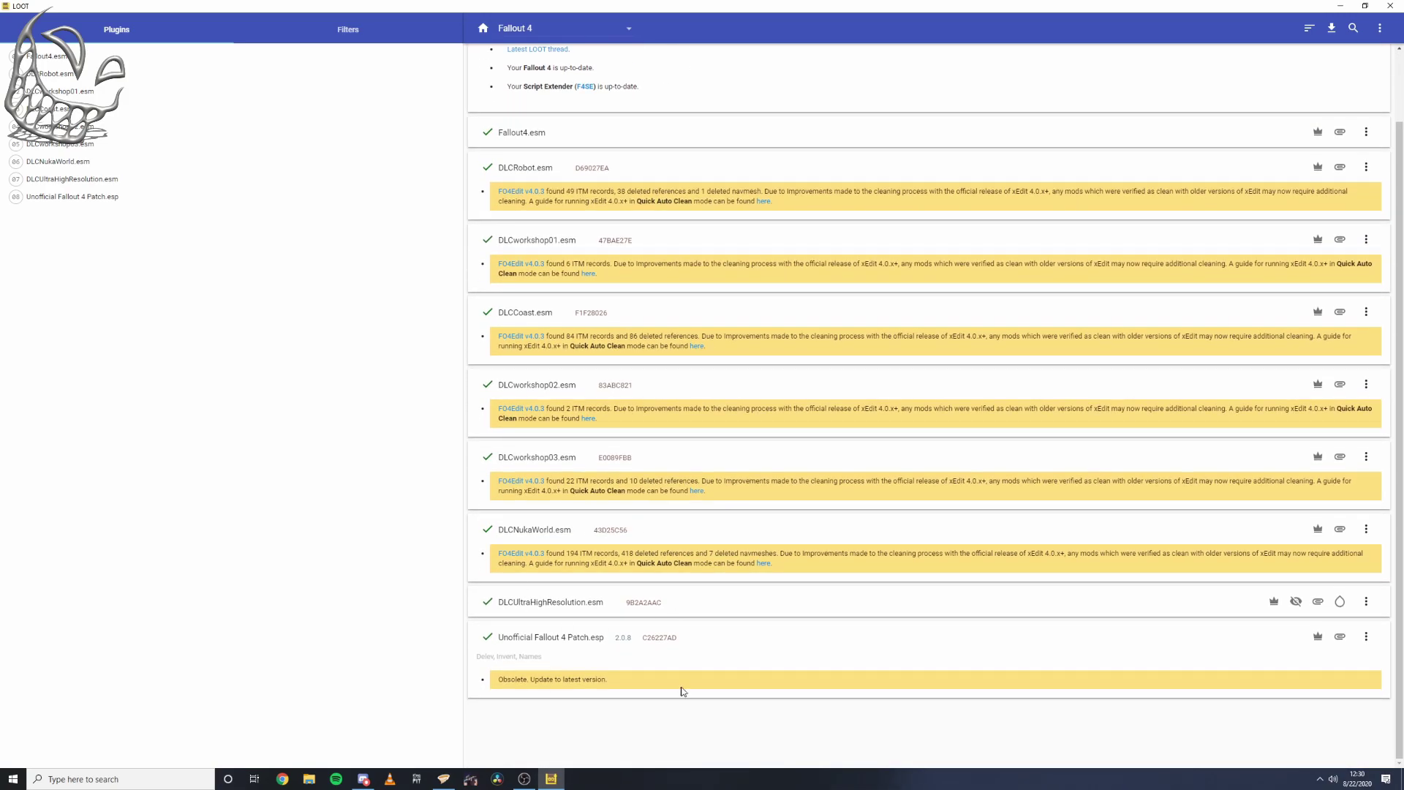
pyautogui.scroll(1, 757, 276)
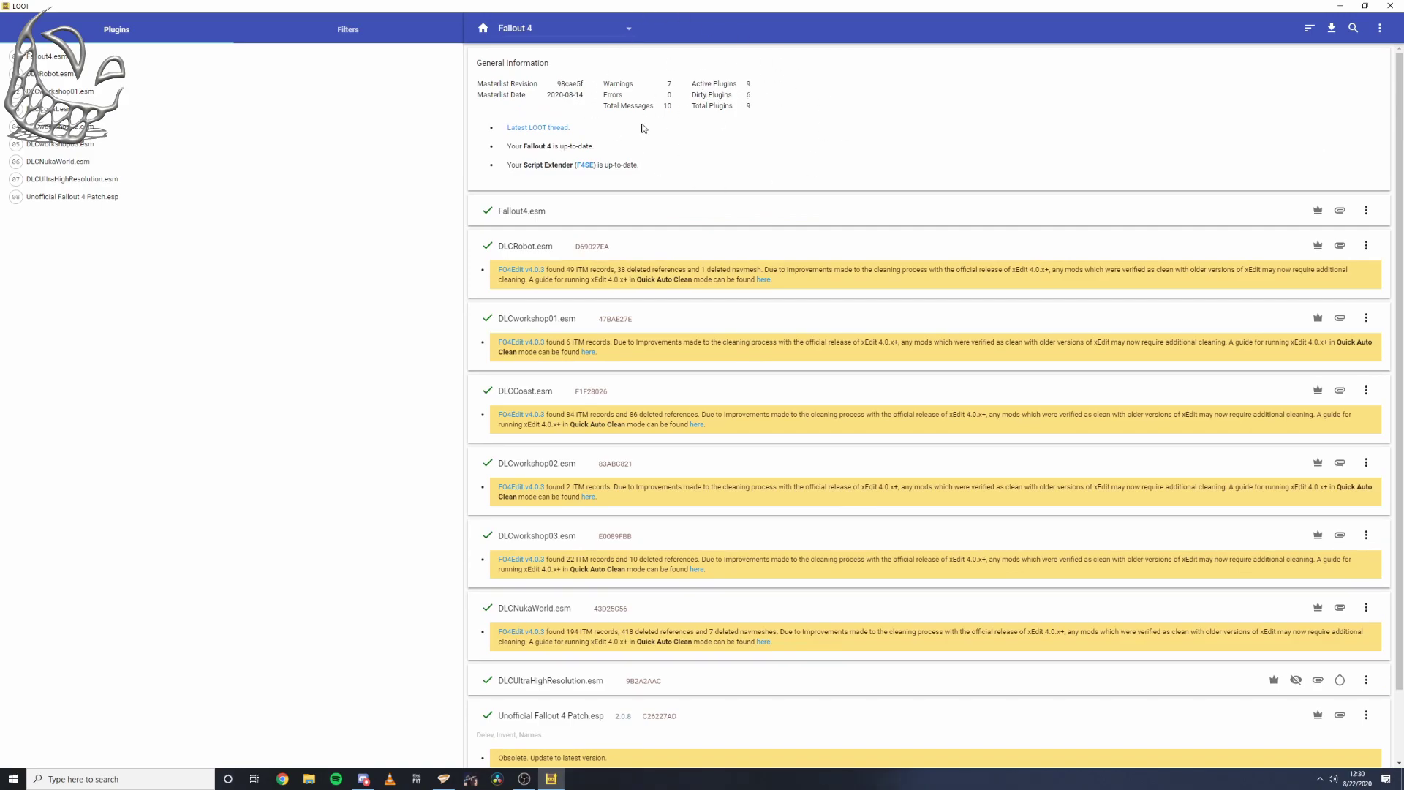
pyautogui.scroll(-1, 648, 133)
pyautogui.scroll(1, 652, 138)
pyautogui.scroll(-1, 659, 150)
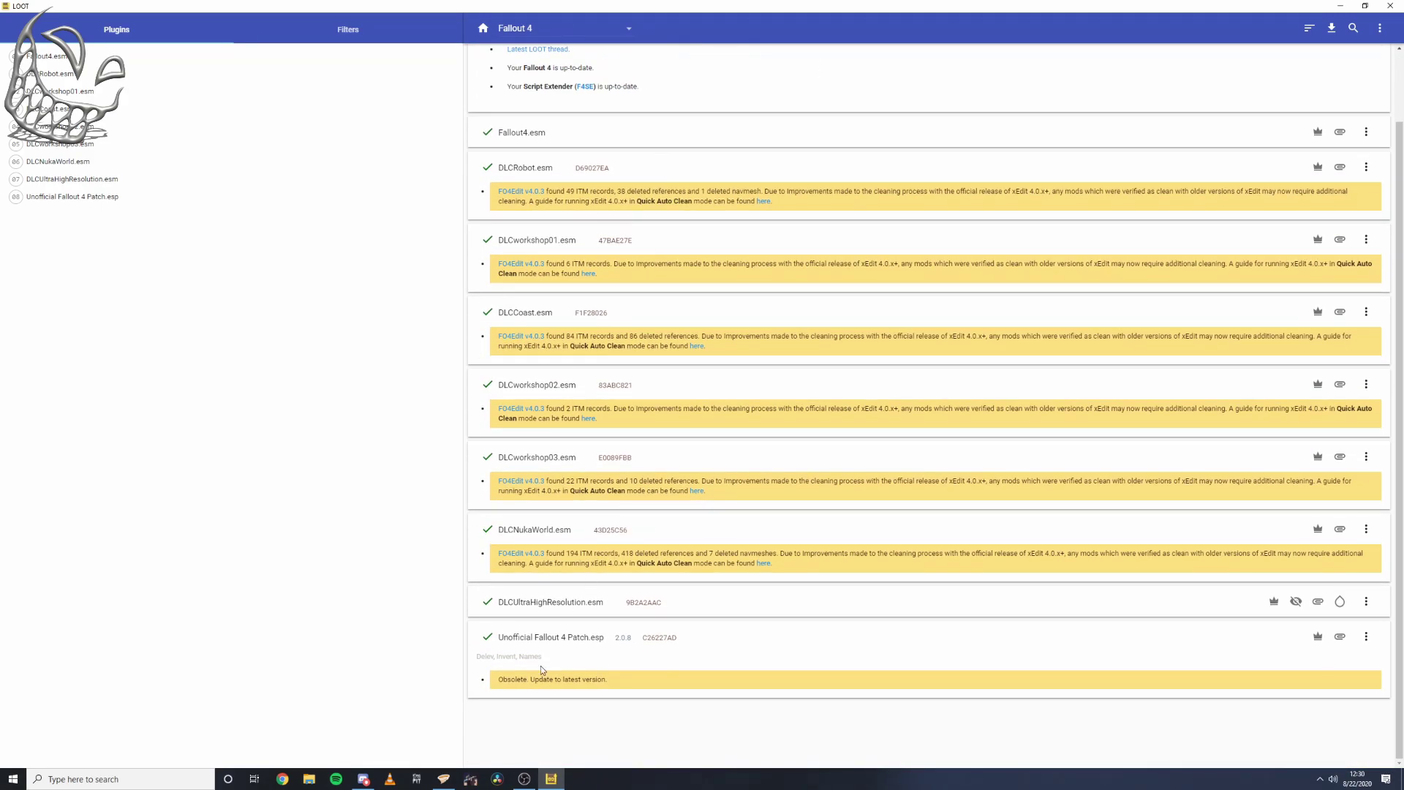
pyautogui.scroll(1, 679, 614)
pyautogui.scroll(-1, 706, 475)
pyautogui.scroll(1, 727, 537)
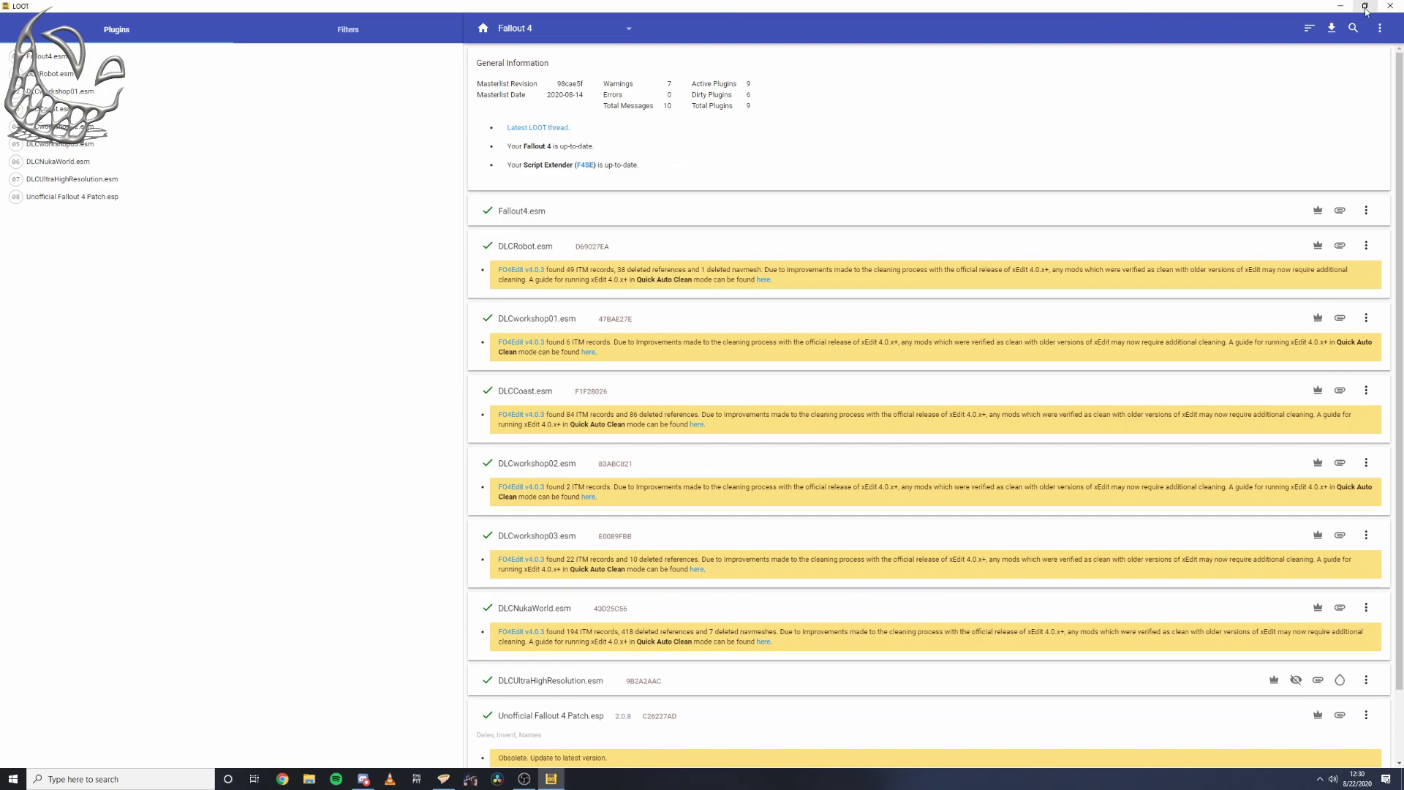
pyautogui.doubleClick(670, 95)
pyautogui.moveTo(671, 97); pyautogui.dragTo(672, 102)
pyautogui.click(670, 101)
pyautogui.click(1390, 6)
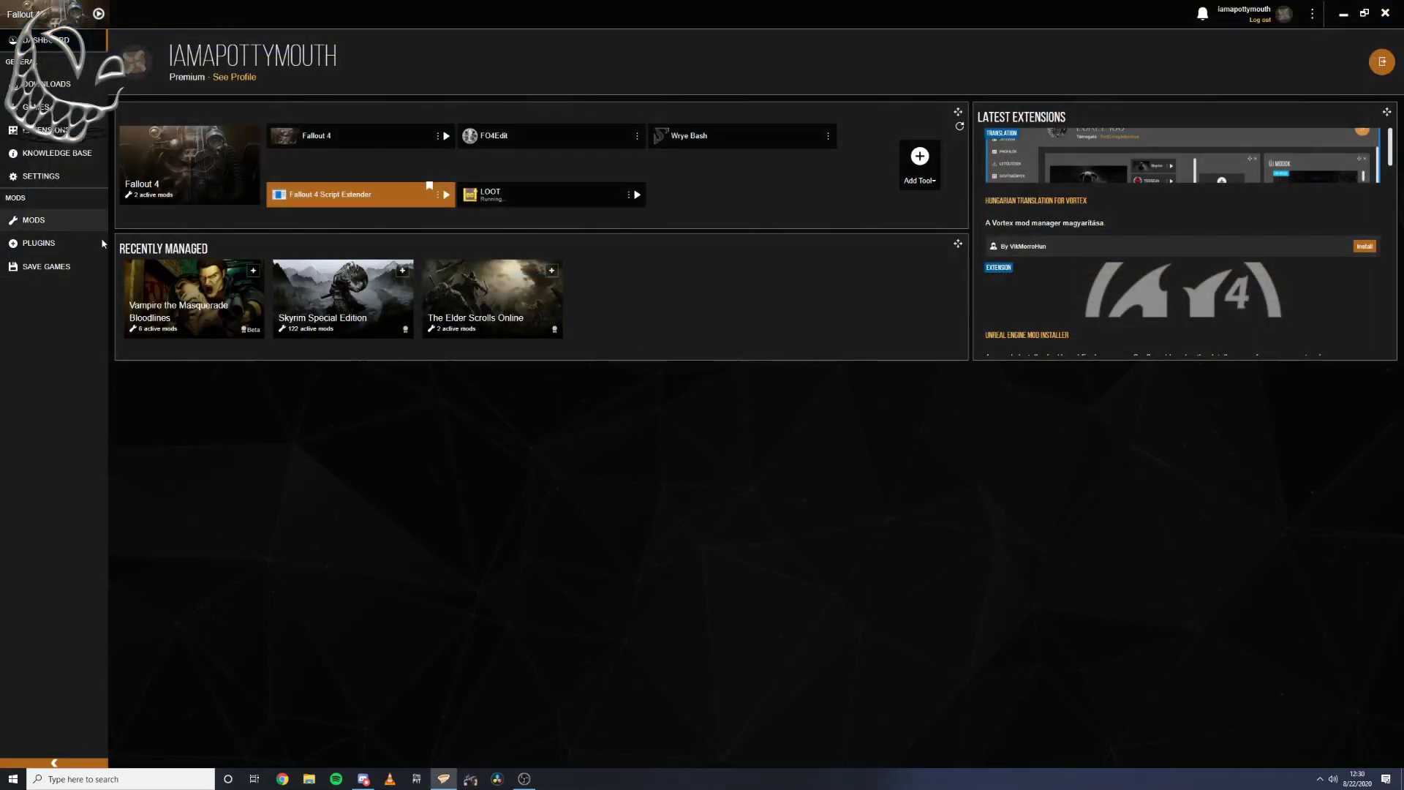
# - Look through the Vortex mod list and the details of the mods that could not be checked for updates, and dismiss that notification
pyautogui.click(33, 219)
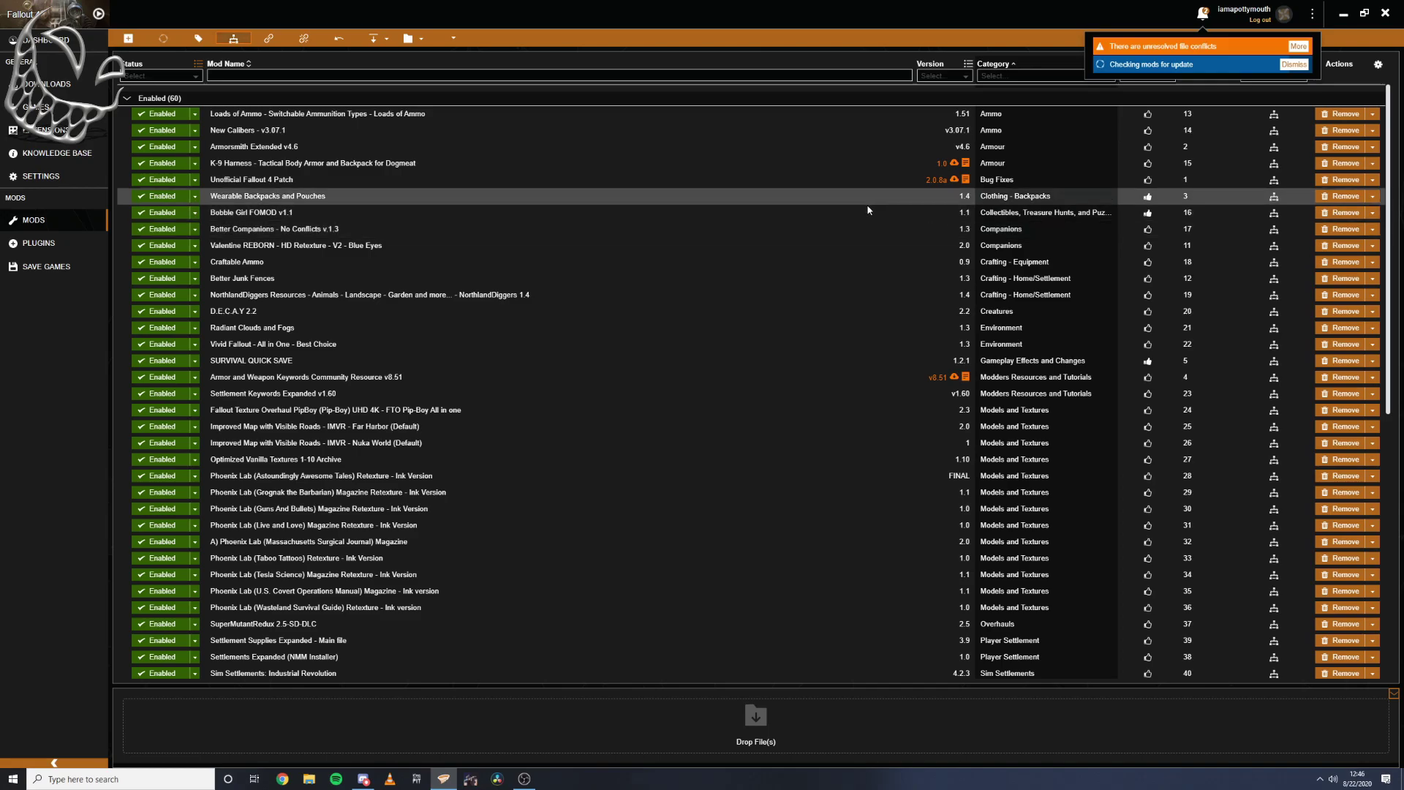
pyautogui.scroll(-10, 927, 339)
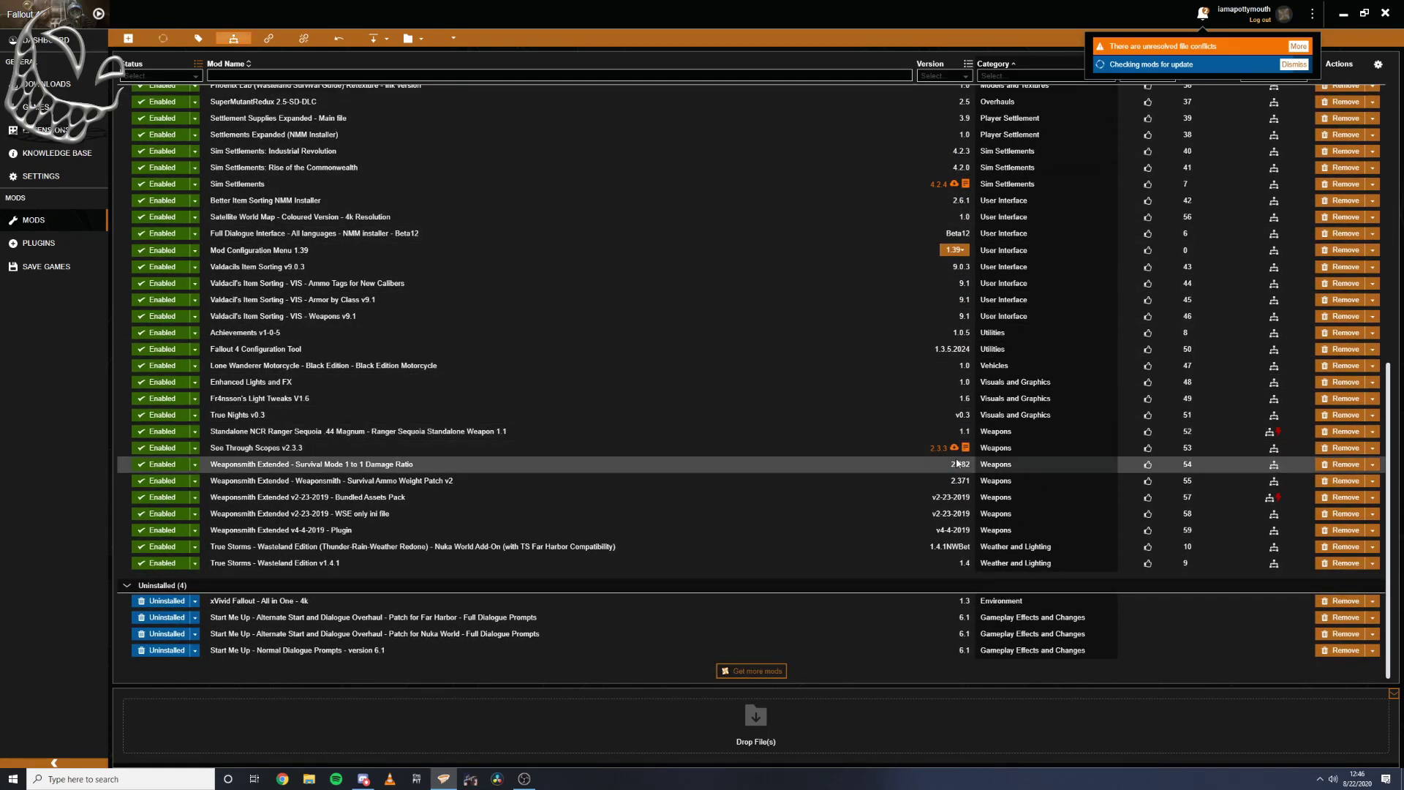
pyautogui.scroll(10, 928, 339)
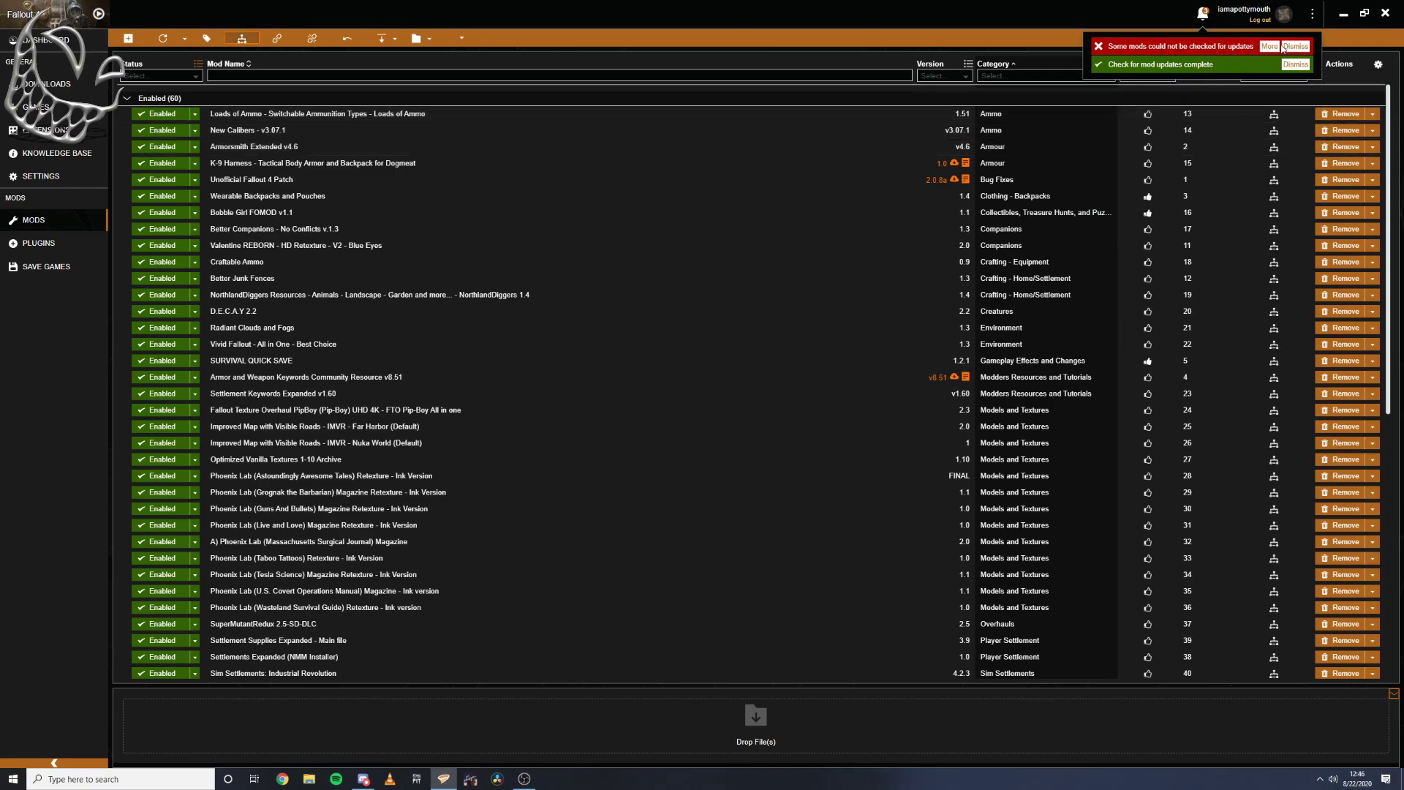
pyautogui.click(1270, 46)
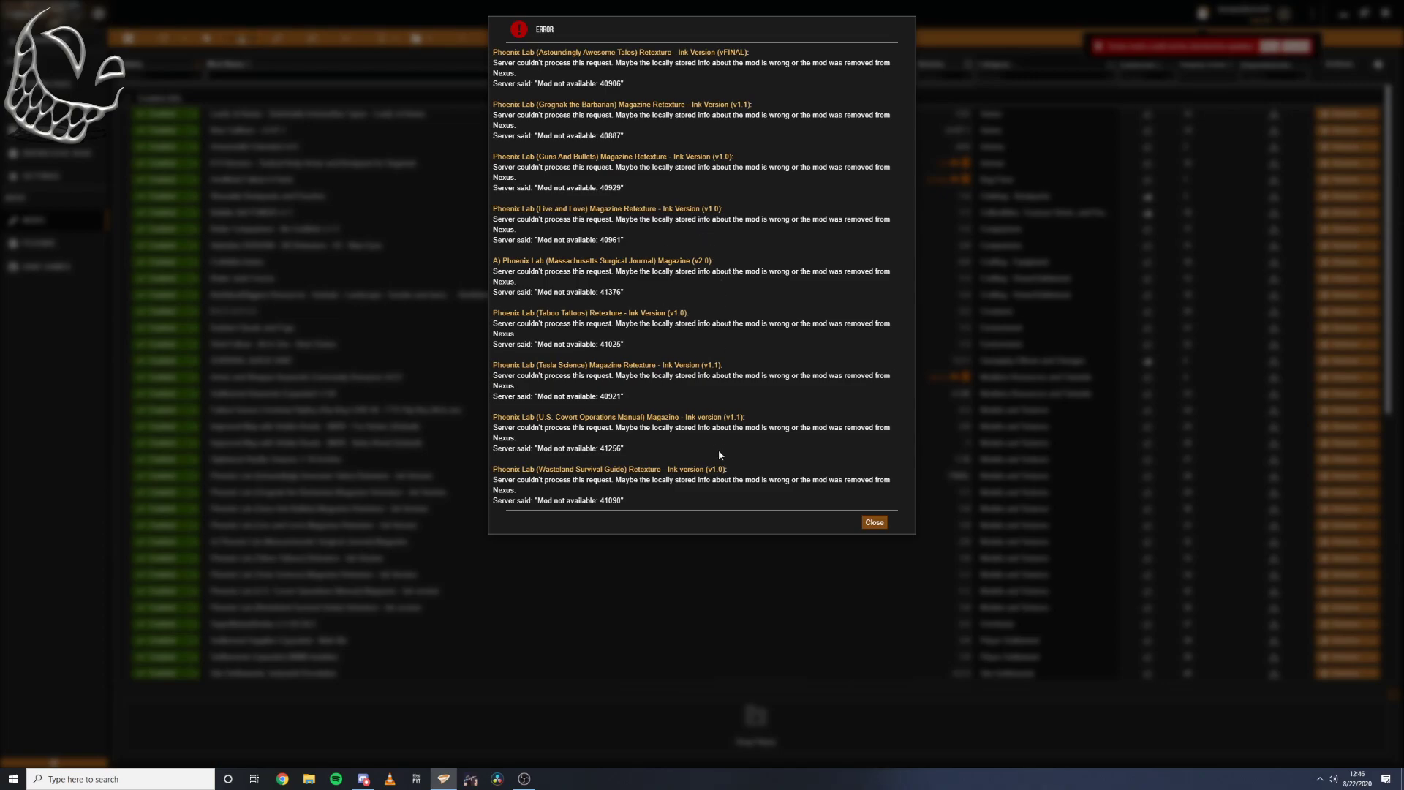
pyautogui.click(875, 521)
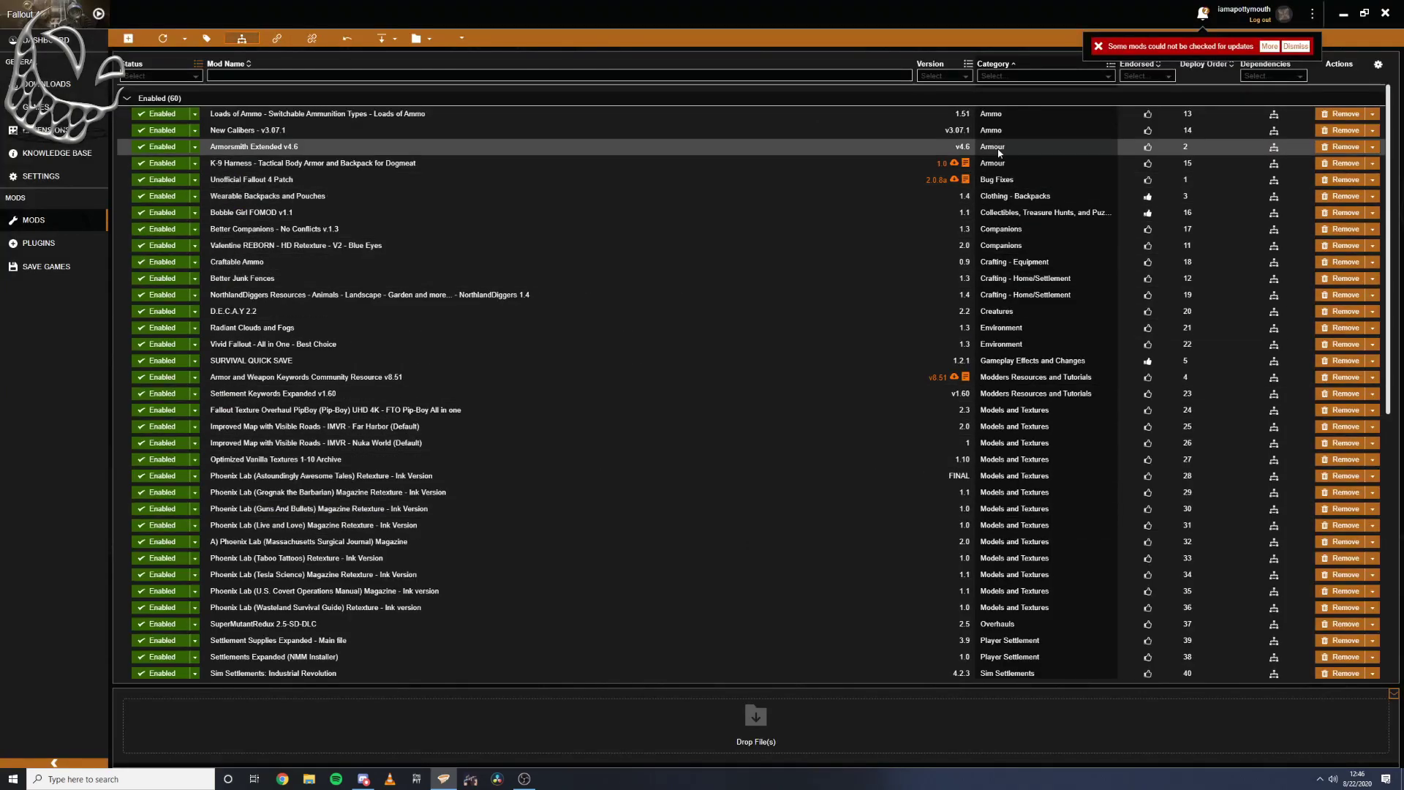
pyautogui.click(1297, 47)
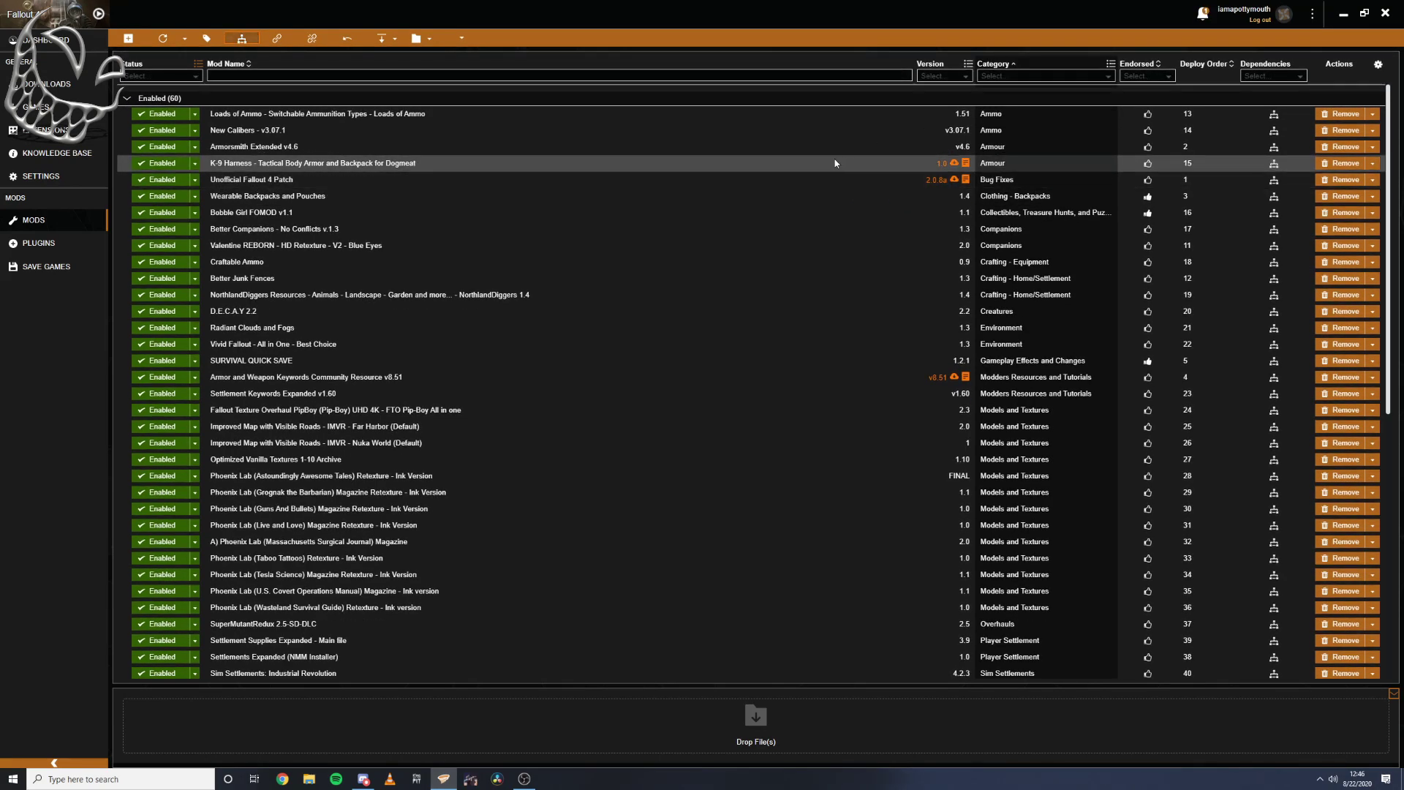
# - Update the K-9 Harness - Tactical Body Armor and Backpack for Dogmeat mod for all profiles and deploy the mods
pyautogui.click(954, 163)
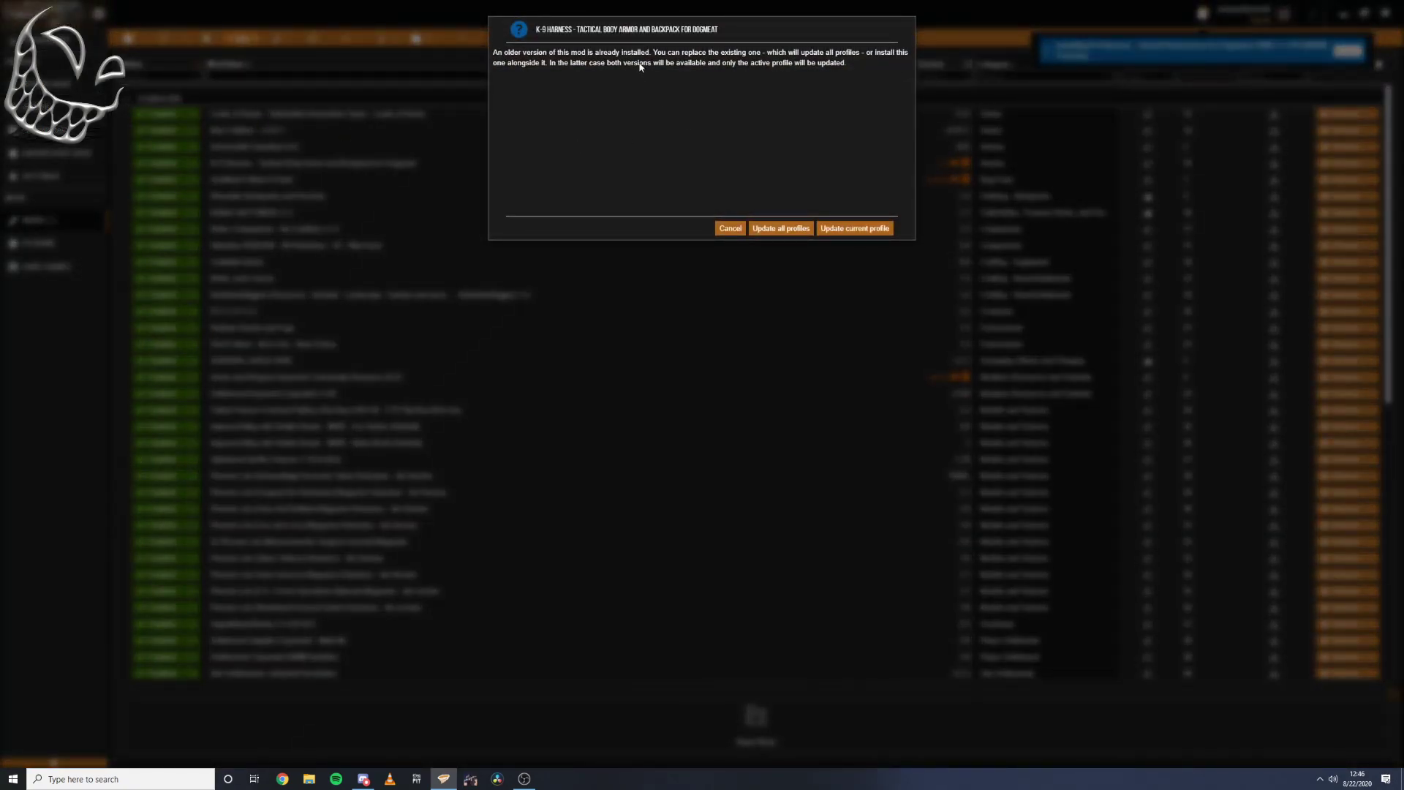
pyautogui.click(780, 228)
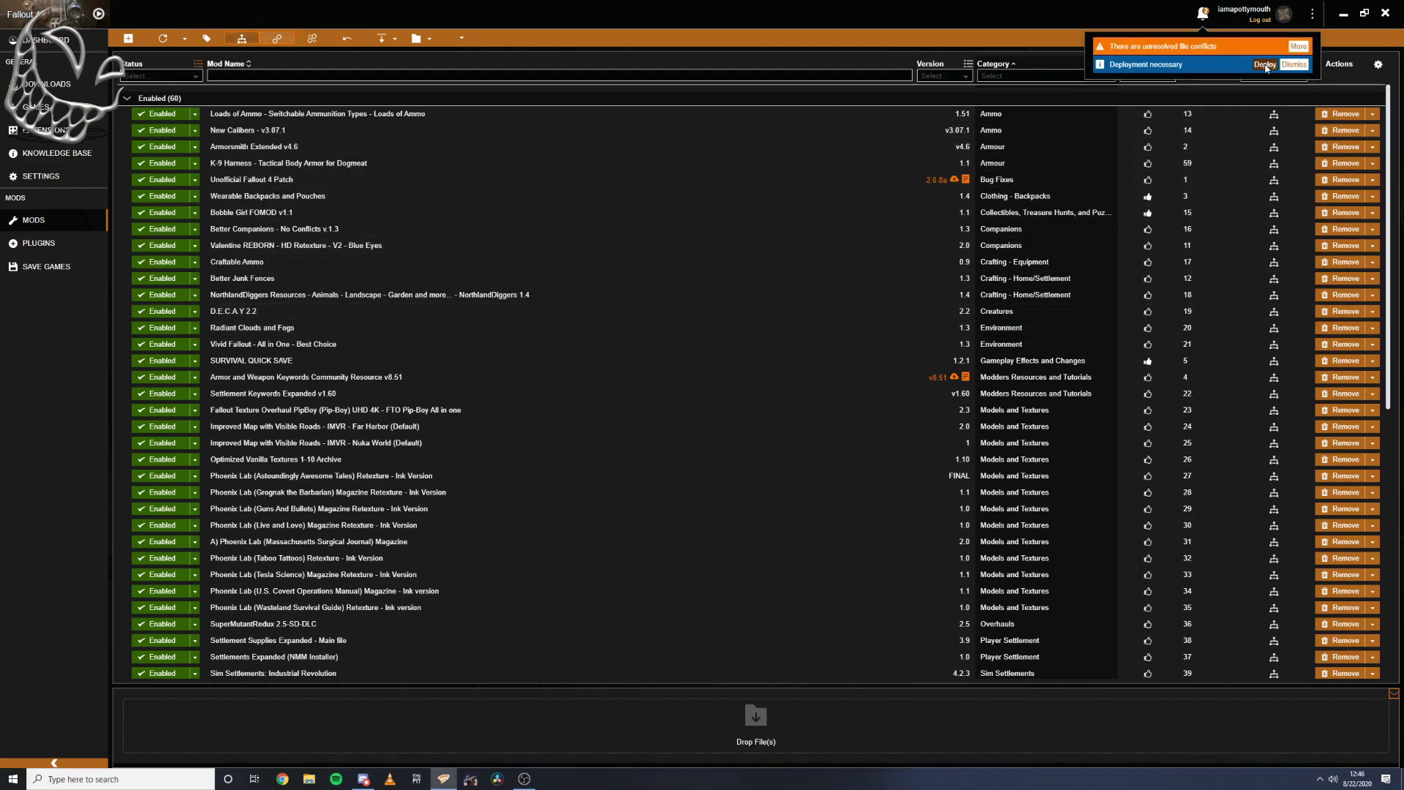
pyautogui.click(1264, 64)
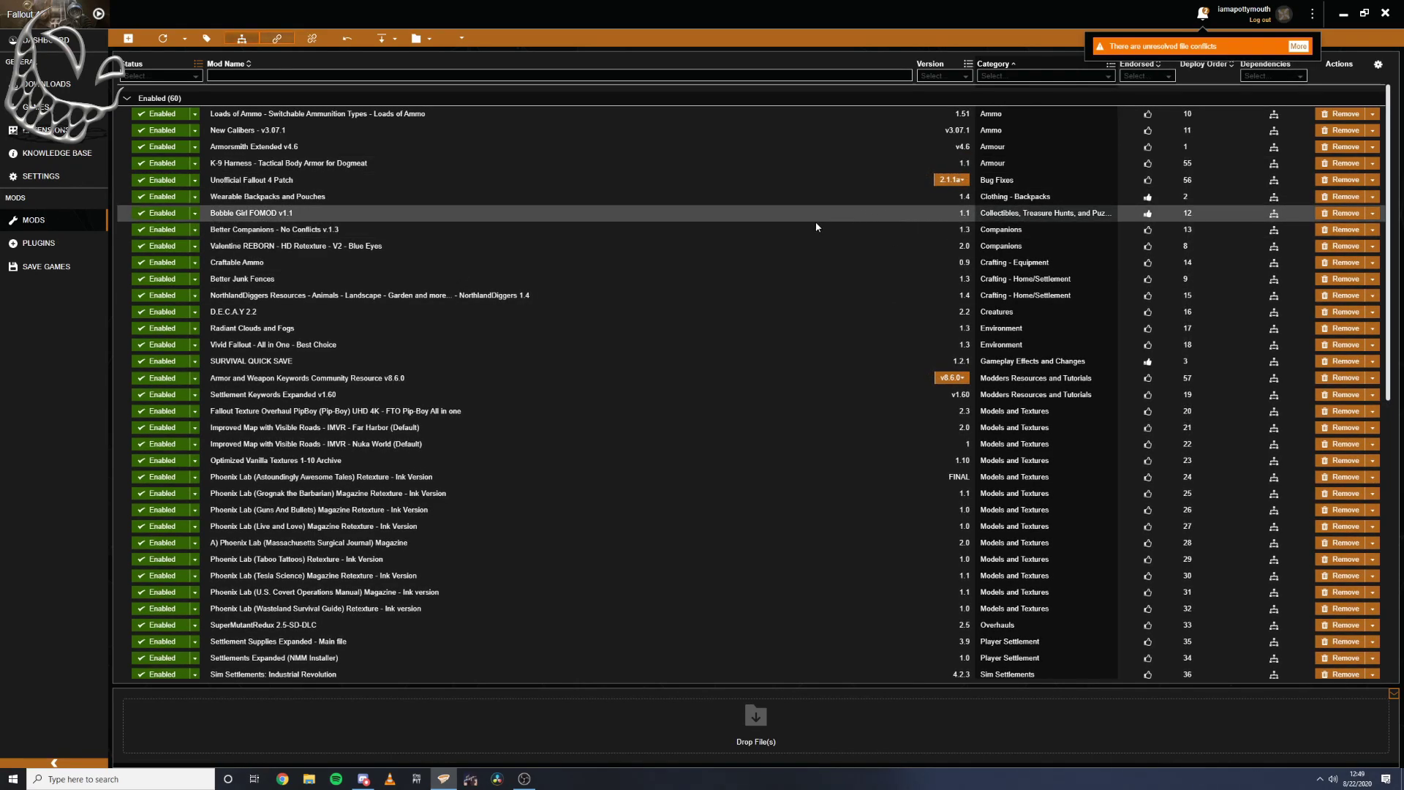
# - Open the load rules for the mods with unresolved file conflicts
pyautogui.scroll(-10, 848, 227)
pyautogui.scroll(10, 829, 251)
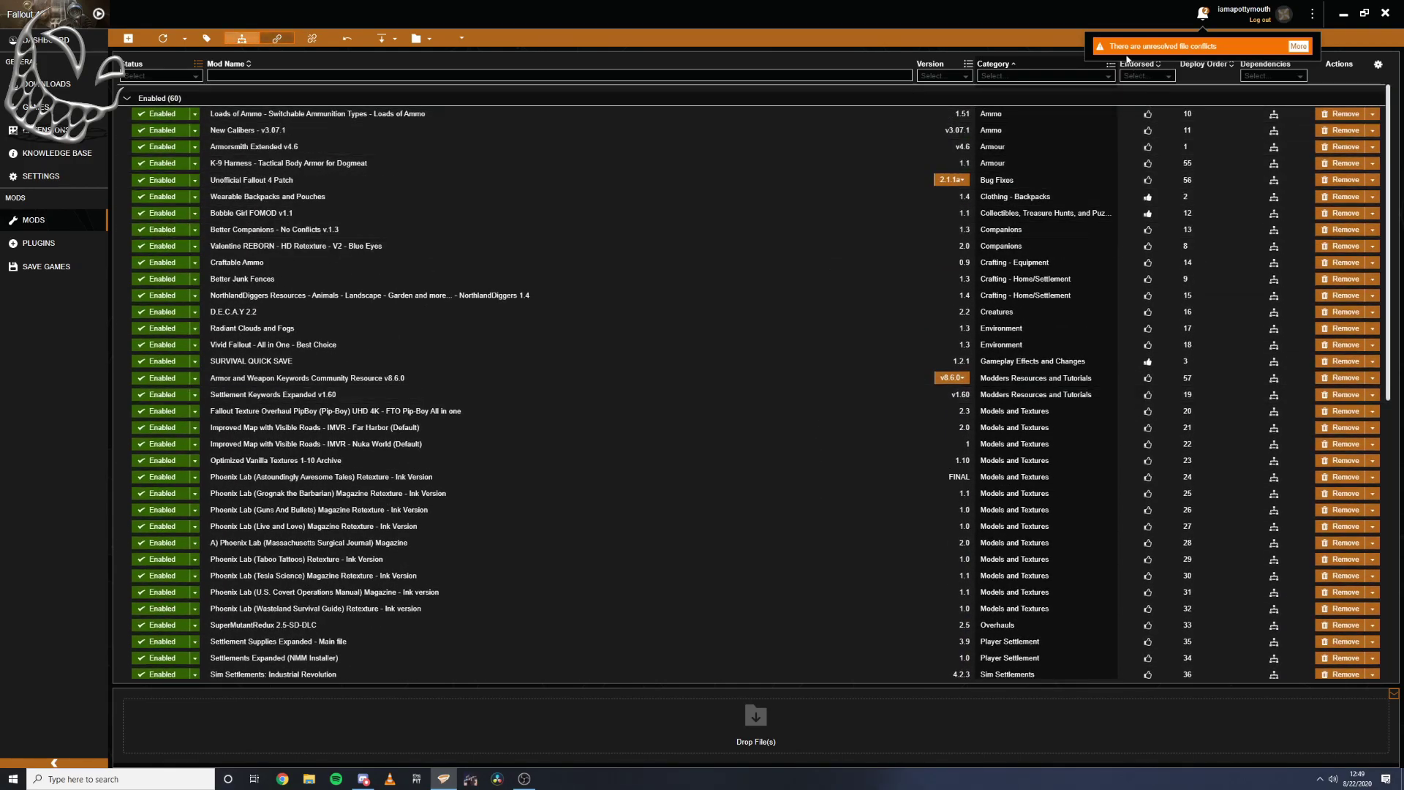
pyautogui.click(1296, 48)
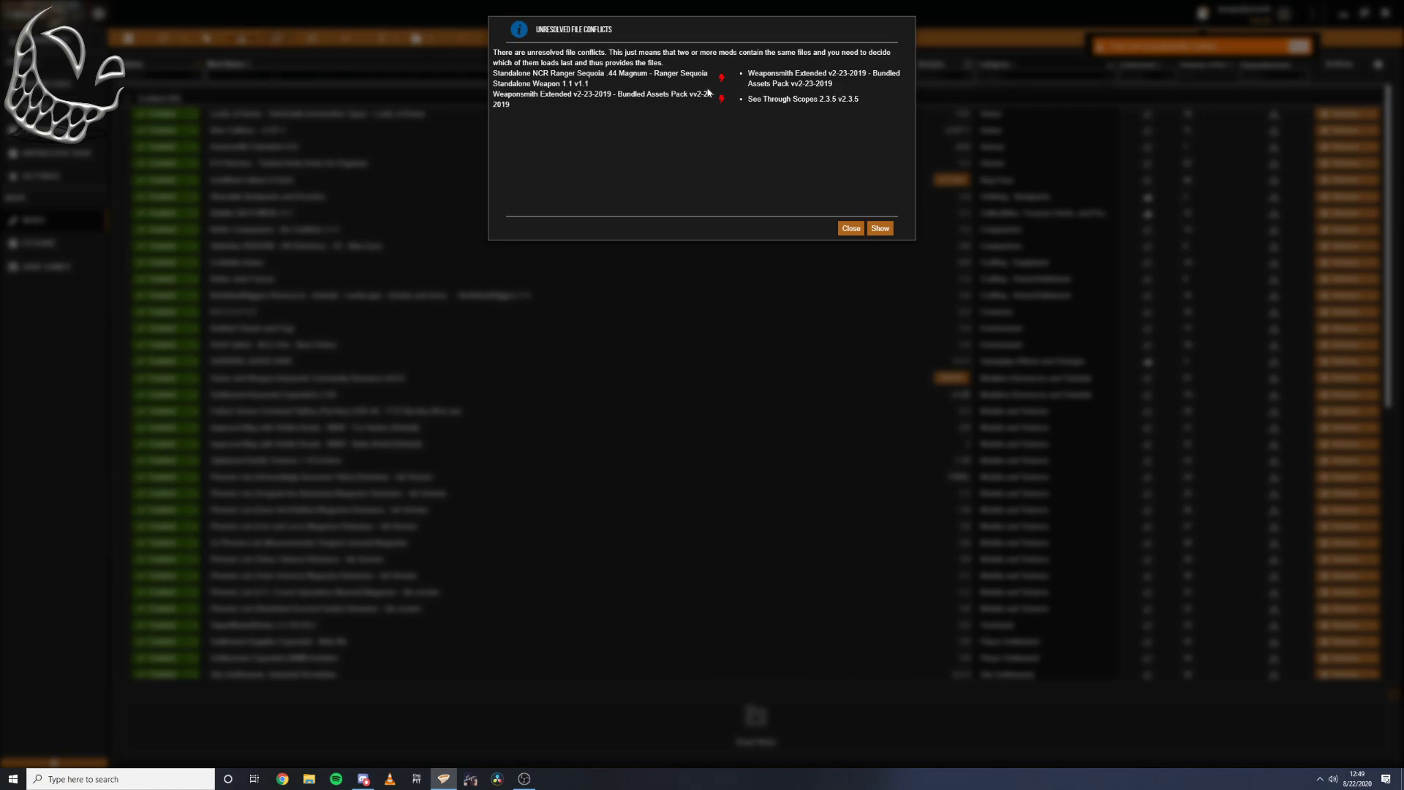
pyautogui.click(880, 228)
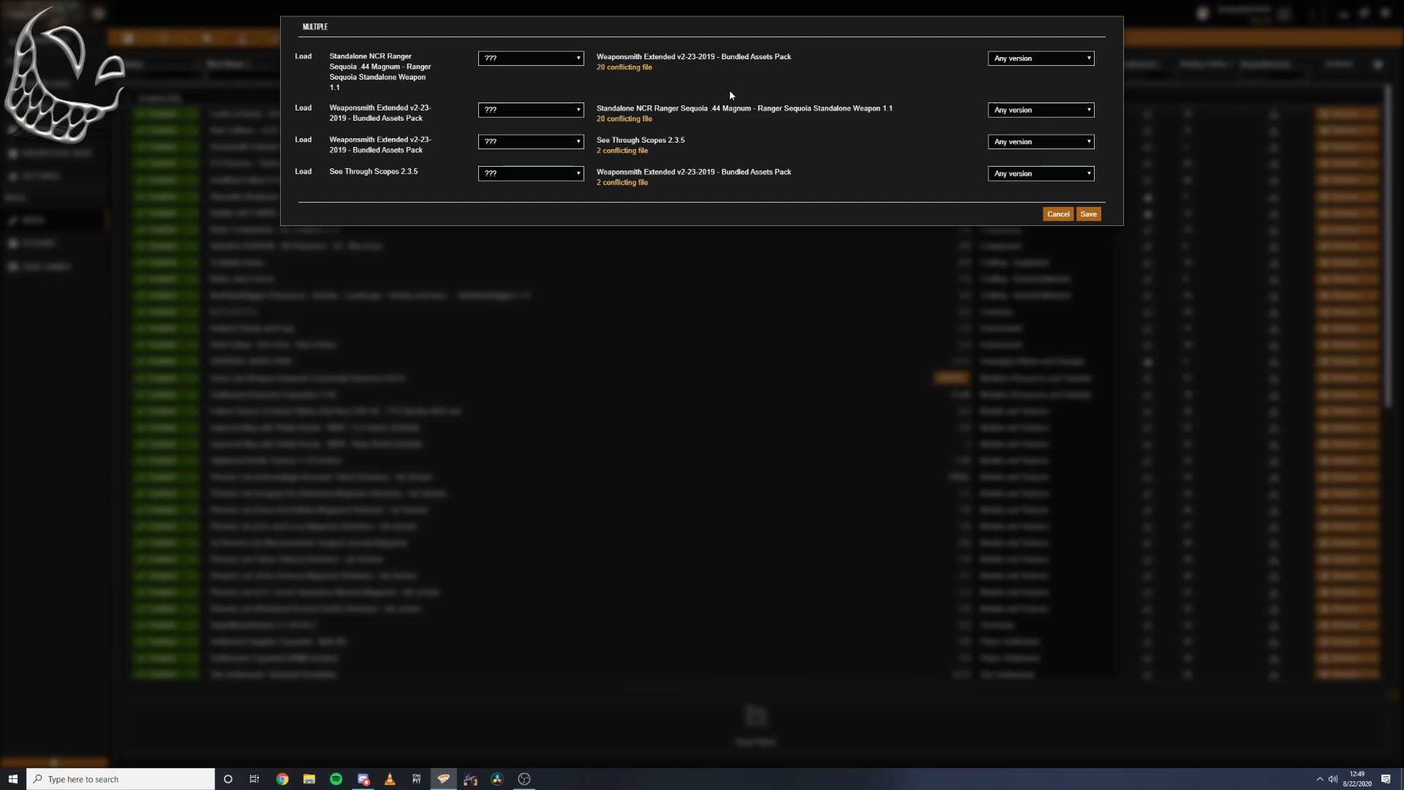
# - Examine the conflicting files that Weaponsmith Extended shares with the Ranger Sequoia weapon mod and with See Through Scopes
pyautogui.click(644, 71)
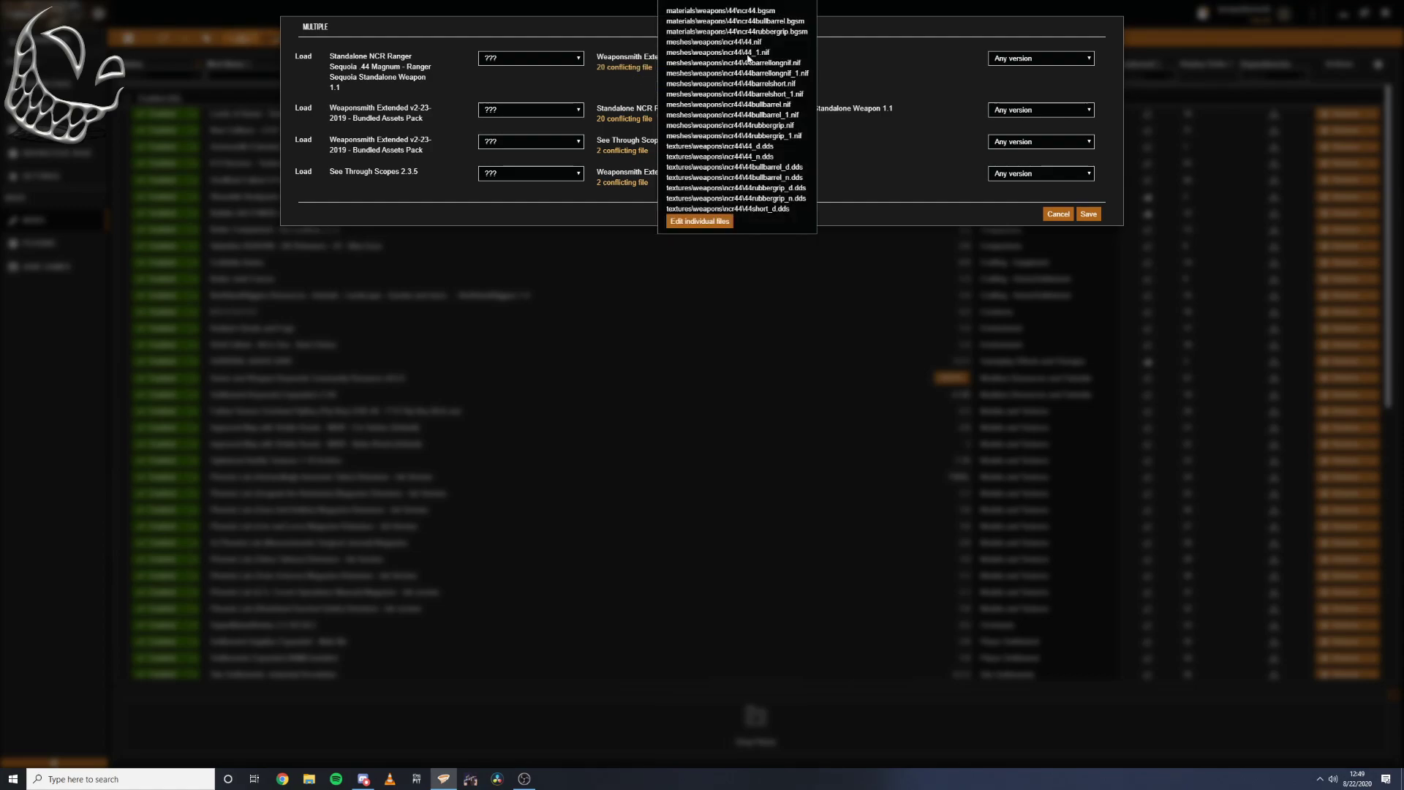
pyautogui.click(921, 161)
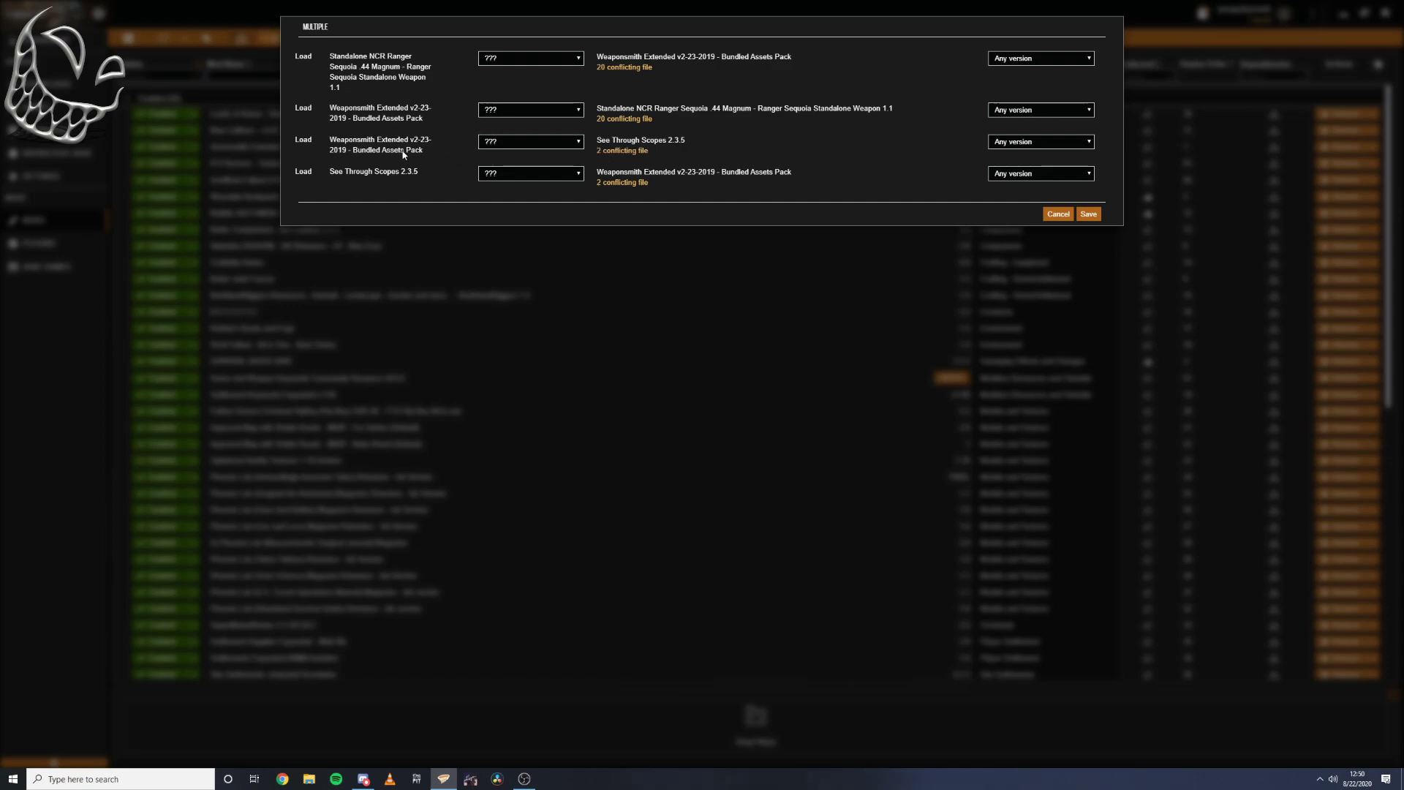
pyautogui.click(639, 152)
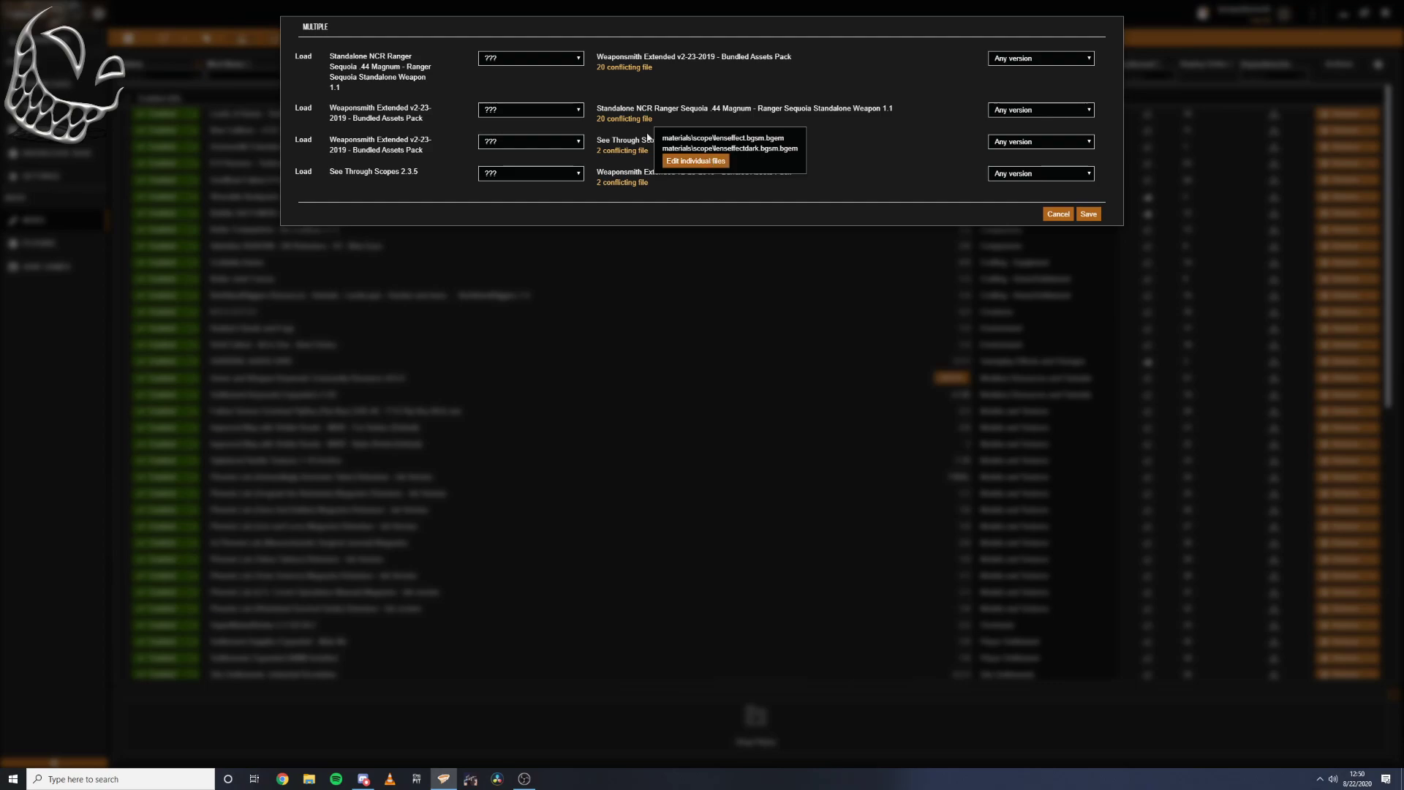
pyautogui.click(707, 112)
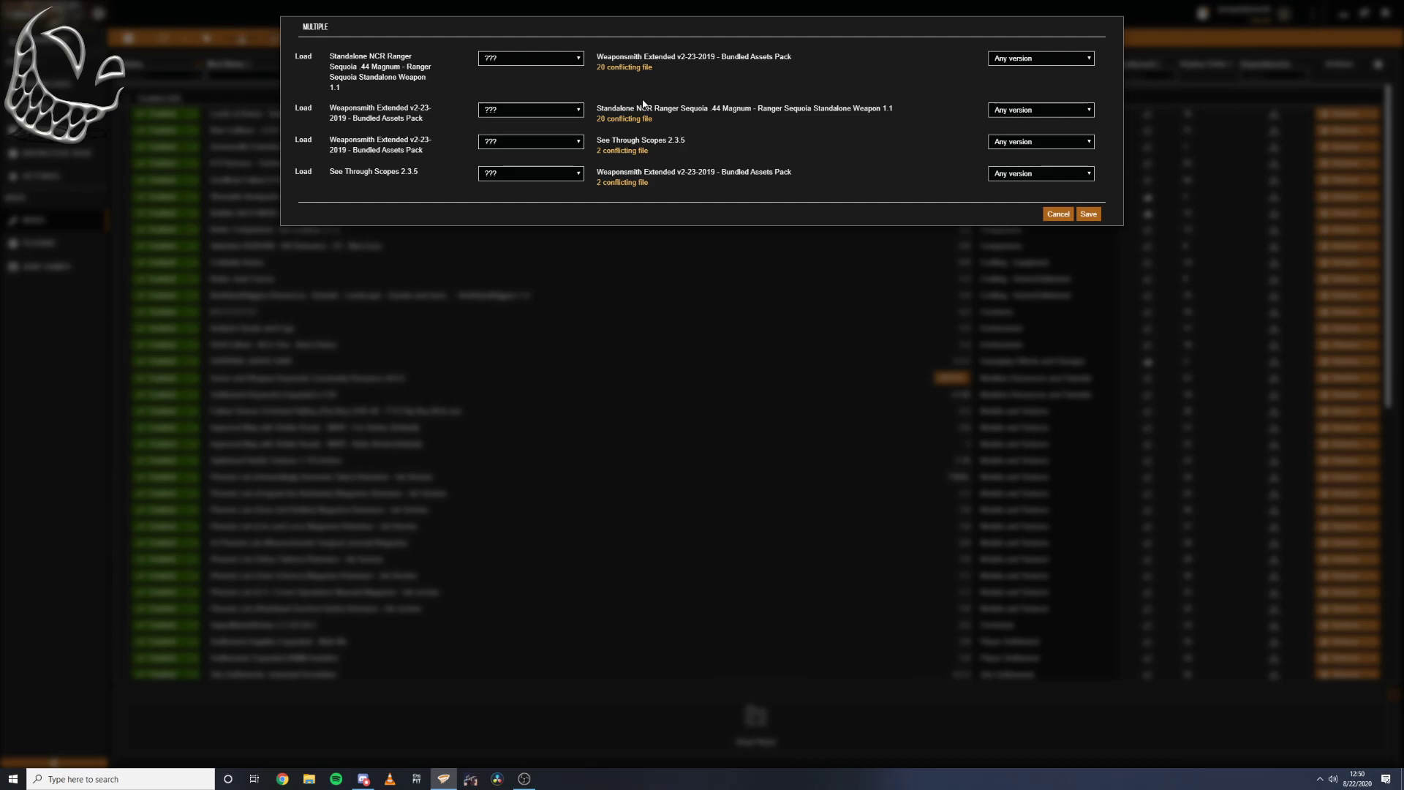
pyautogui.click(614, 66)
pyautogui.click(886, 90)
# - Set both the Ranger Sequoia Standalone Weapon and See Through Scopes 2.3.5 to load after the Weaponsmith Extended Bundled Assets Pack
pyautogui.click(579, 58)
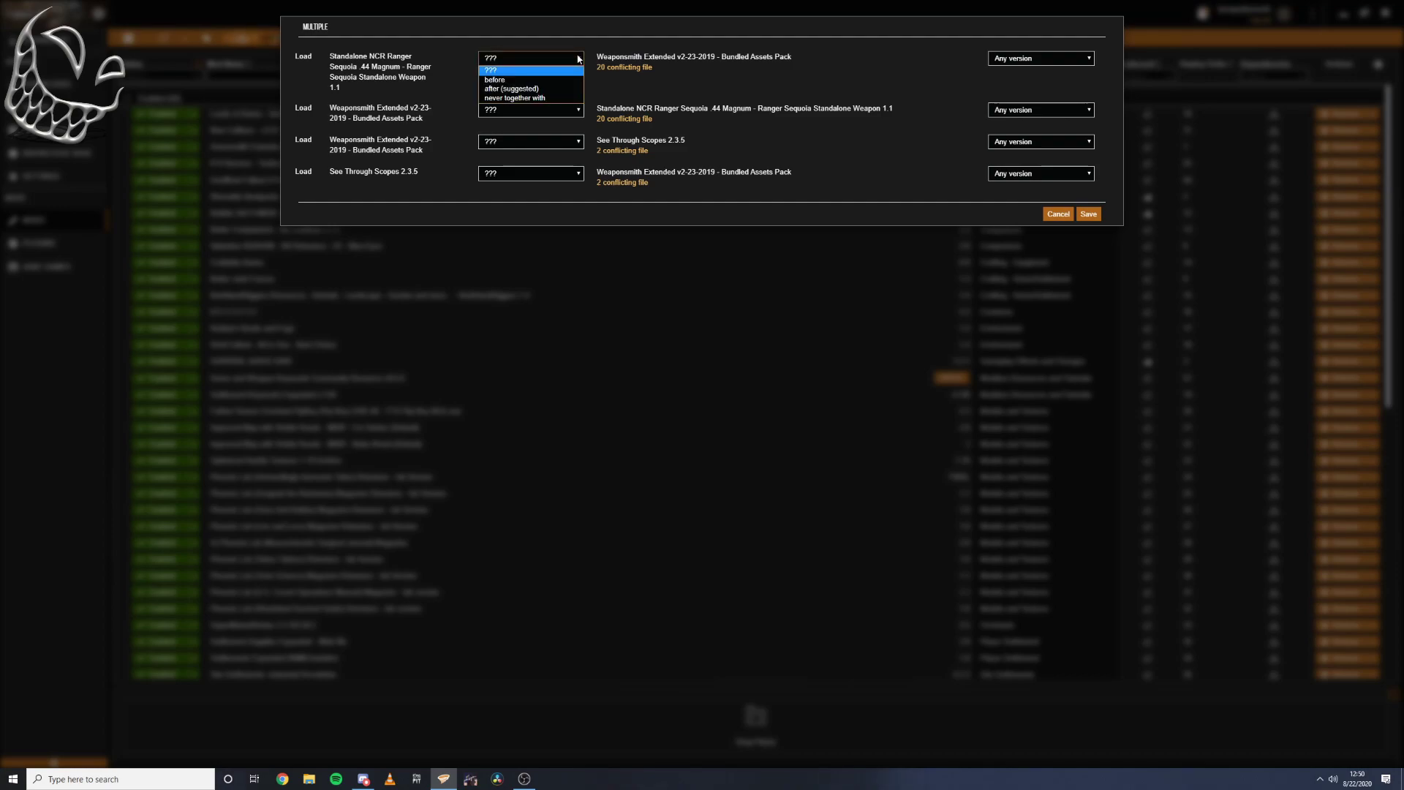
pyautogui.click(506, 89)
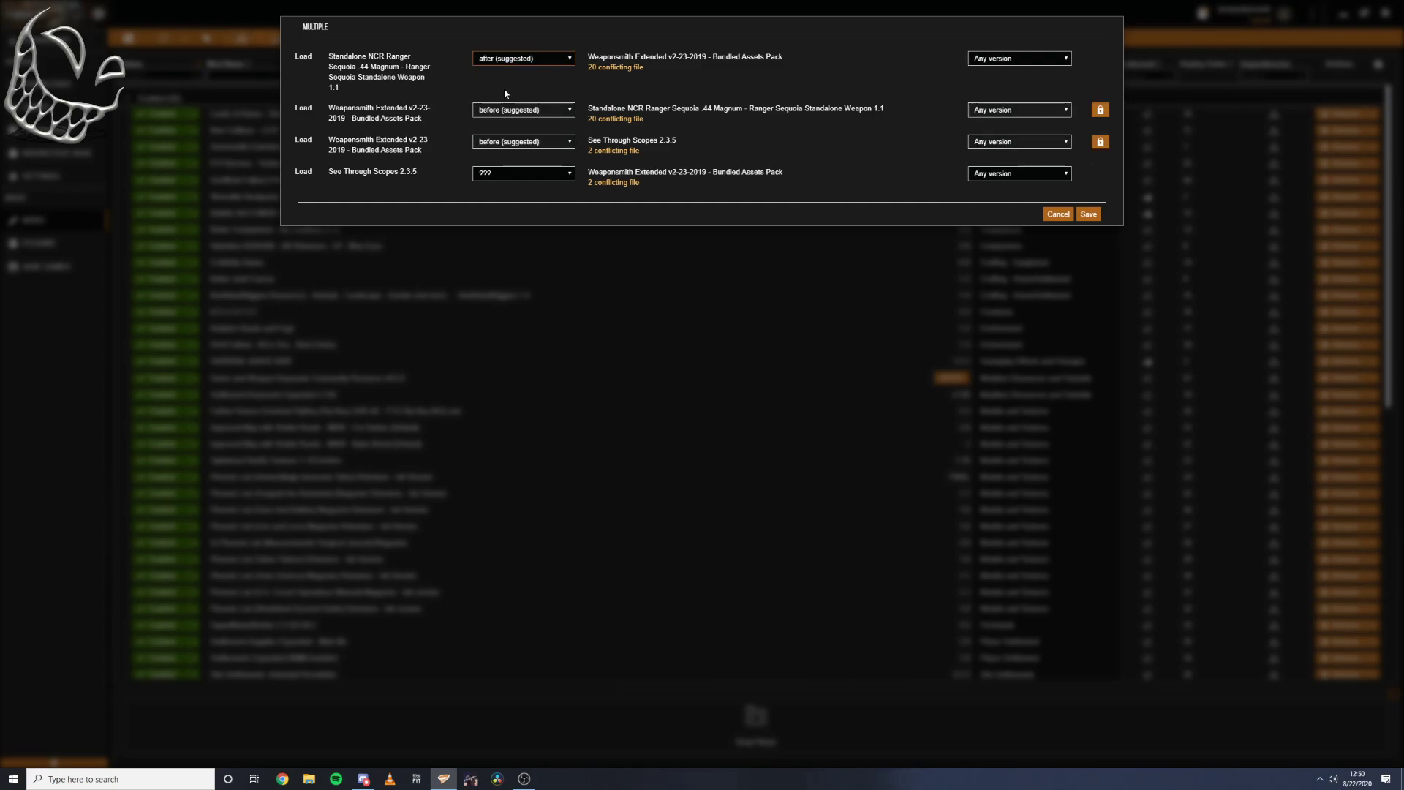
pyautogui.click(556, 175)
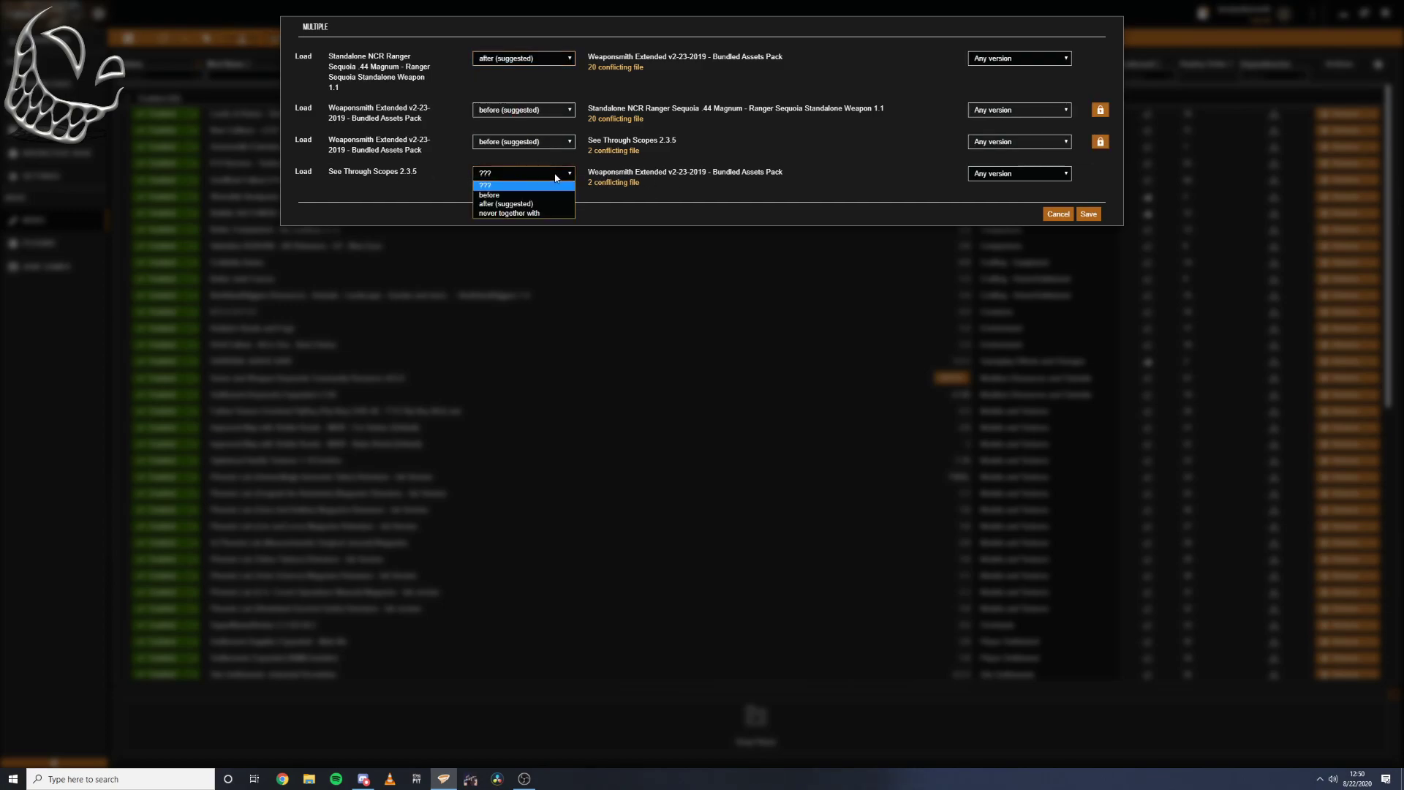
pyautogui.click(547, 198)
pyautogui.click(535, 175)
pyautogui.click(534, 204)
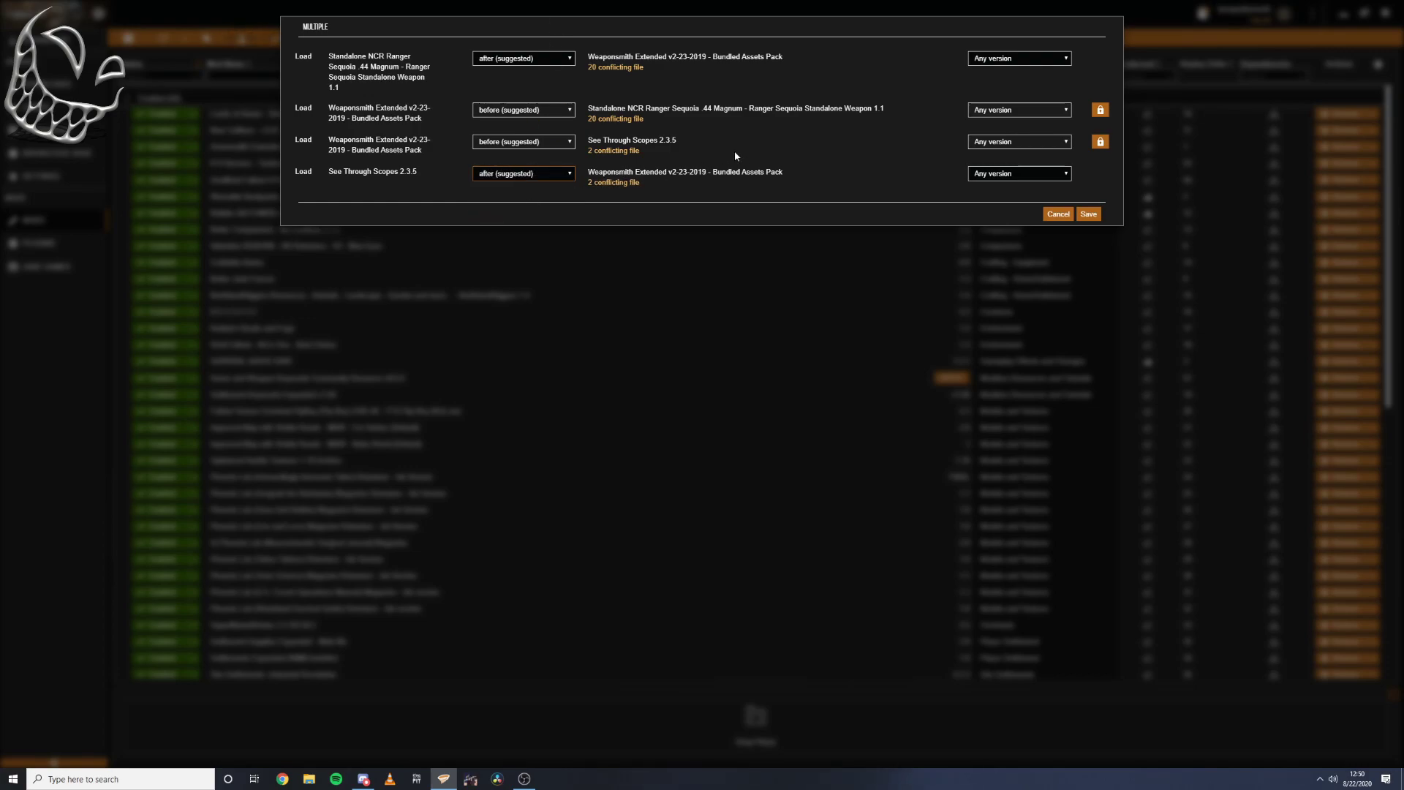
# - Keep the Ranger Sequoia Standalone Weapon loading after Weaponsmith Extended, save the load rules and deploy the mods
pyautogui.click(570, 60)
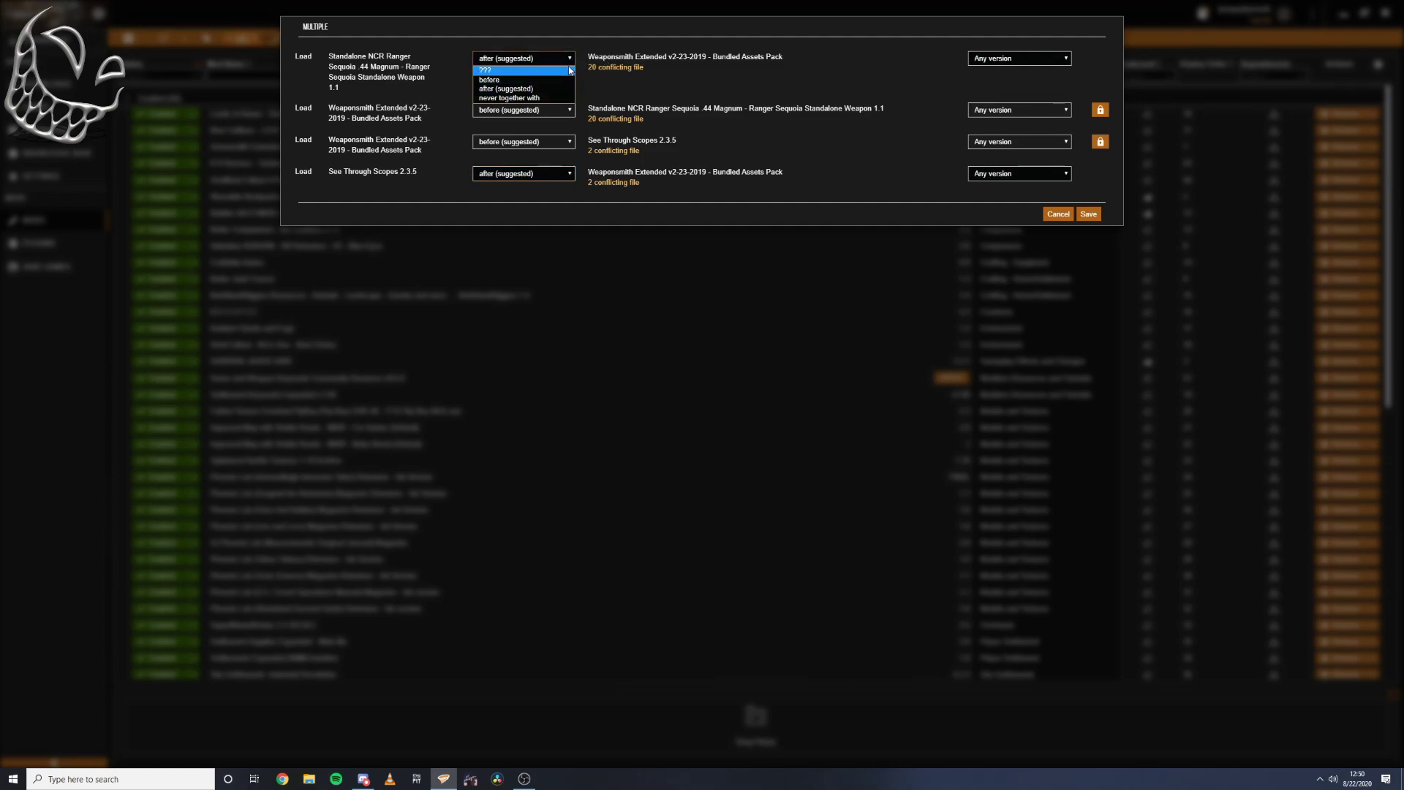
pyautogui.click(526, 88)
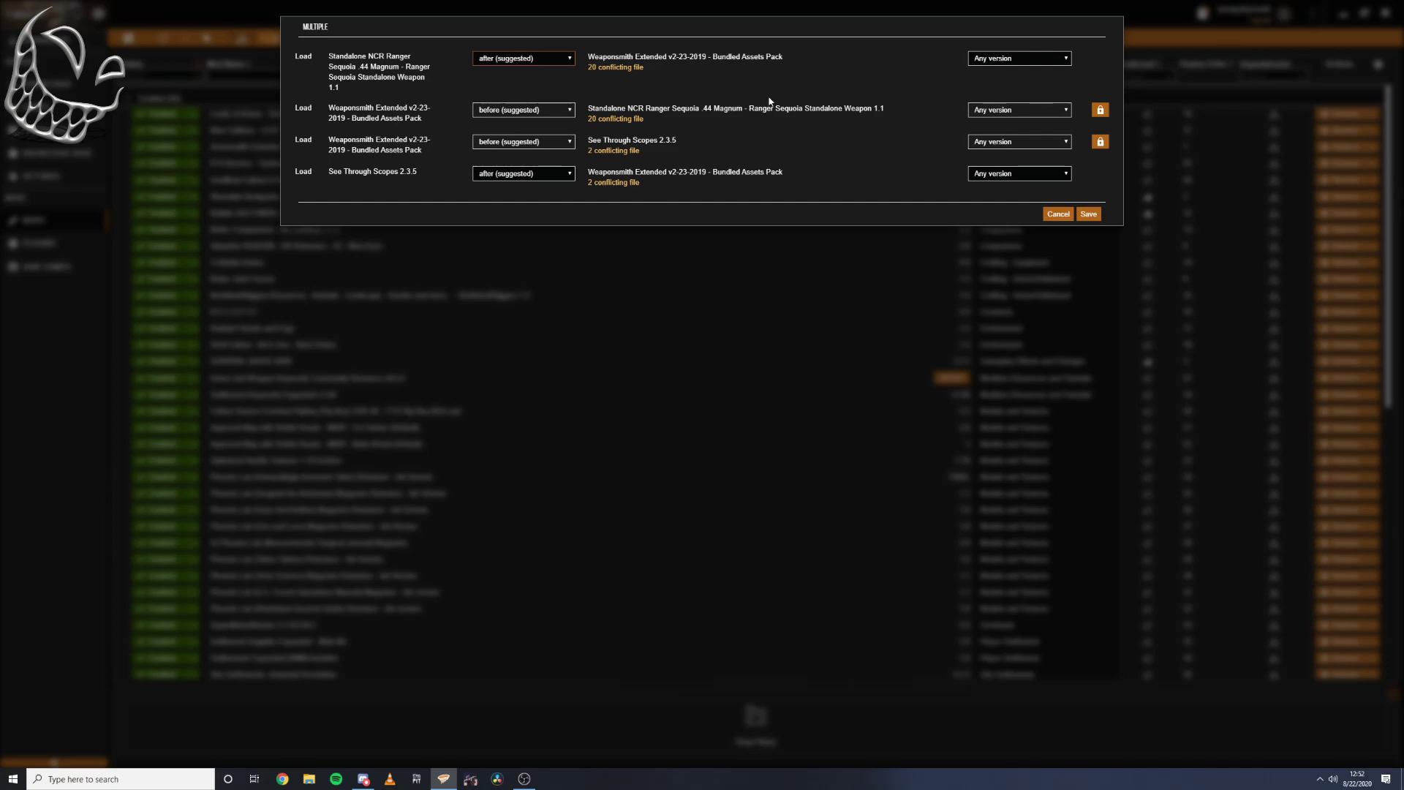
pyautogui.click(1088, 215)
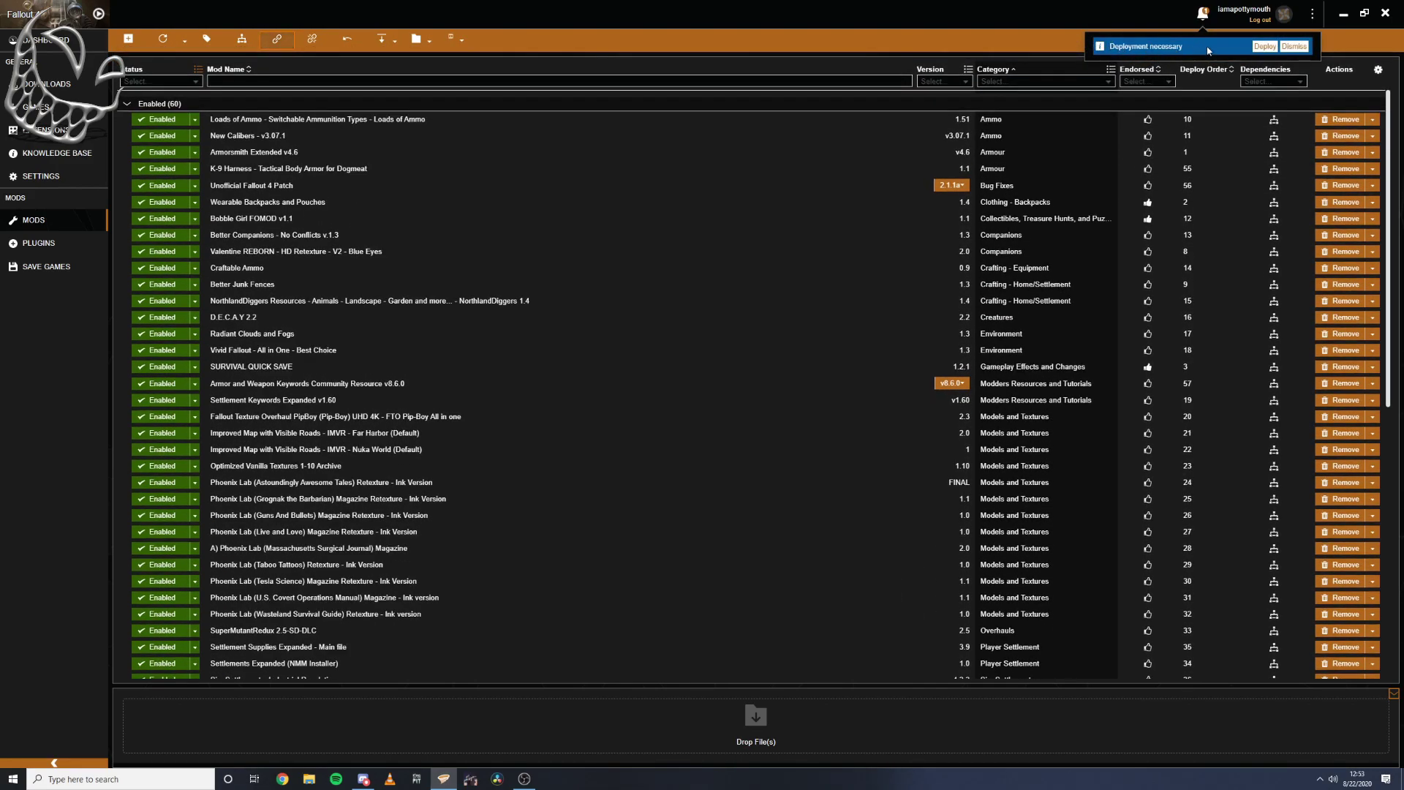
pyautogui.click(1264, 46)
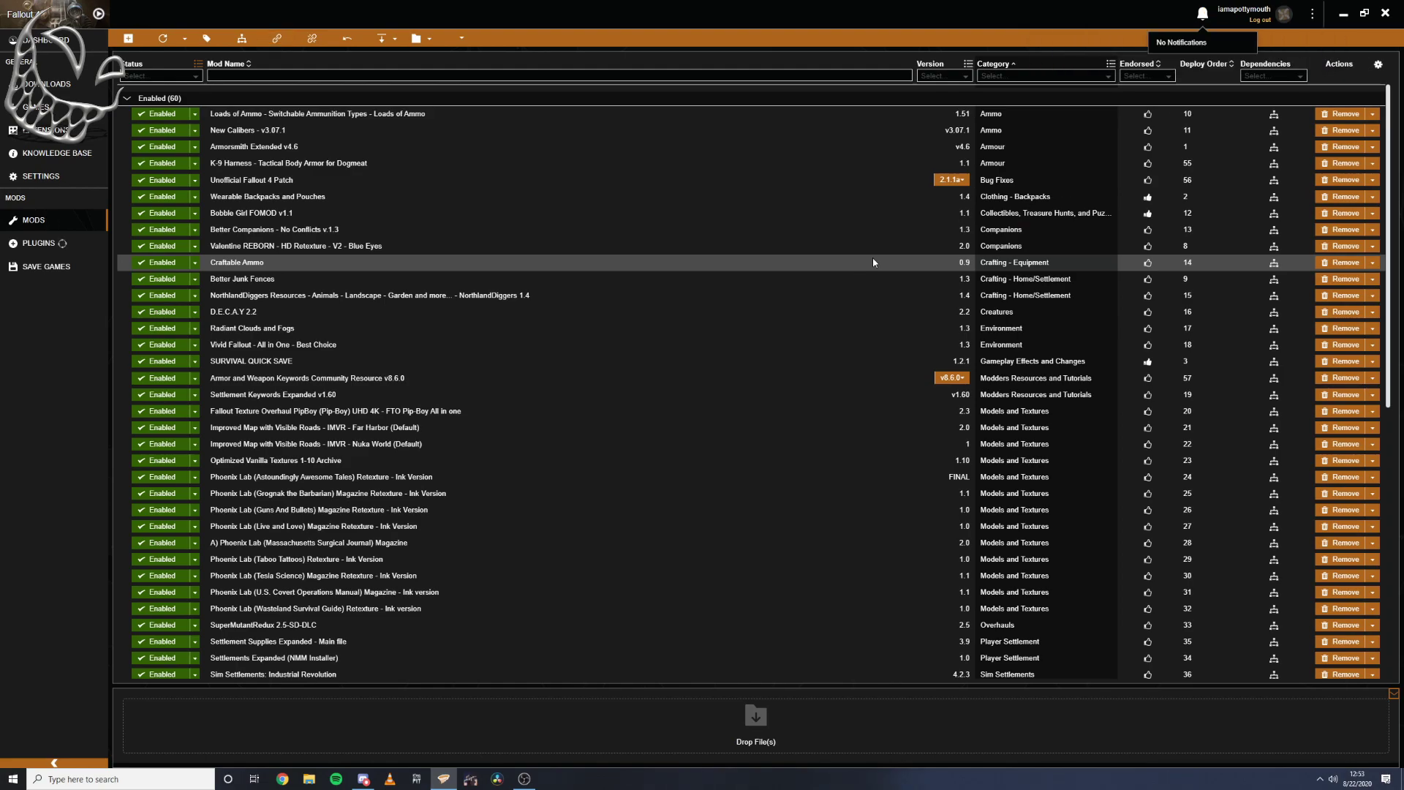
# - Enable every disabled plugin in the Fallout 4 plugin list, from SettlementKeywords.esm down to EnhancedLightsandFX.esp
pyautogui.click(39, 243)
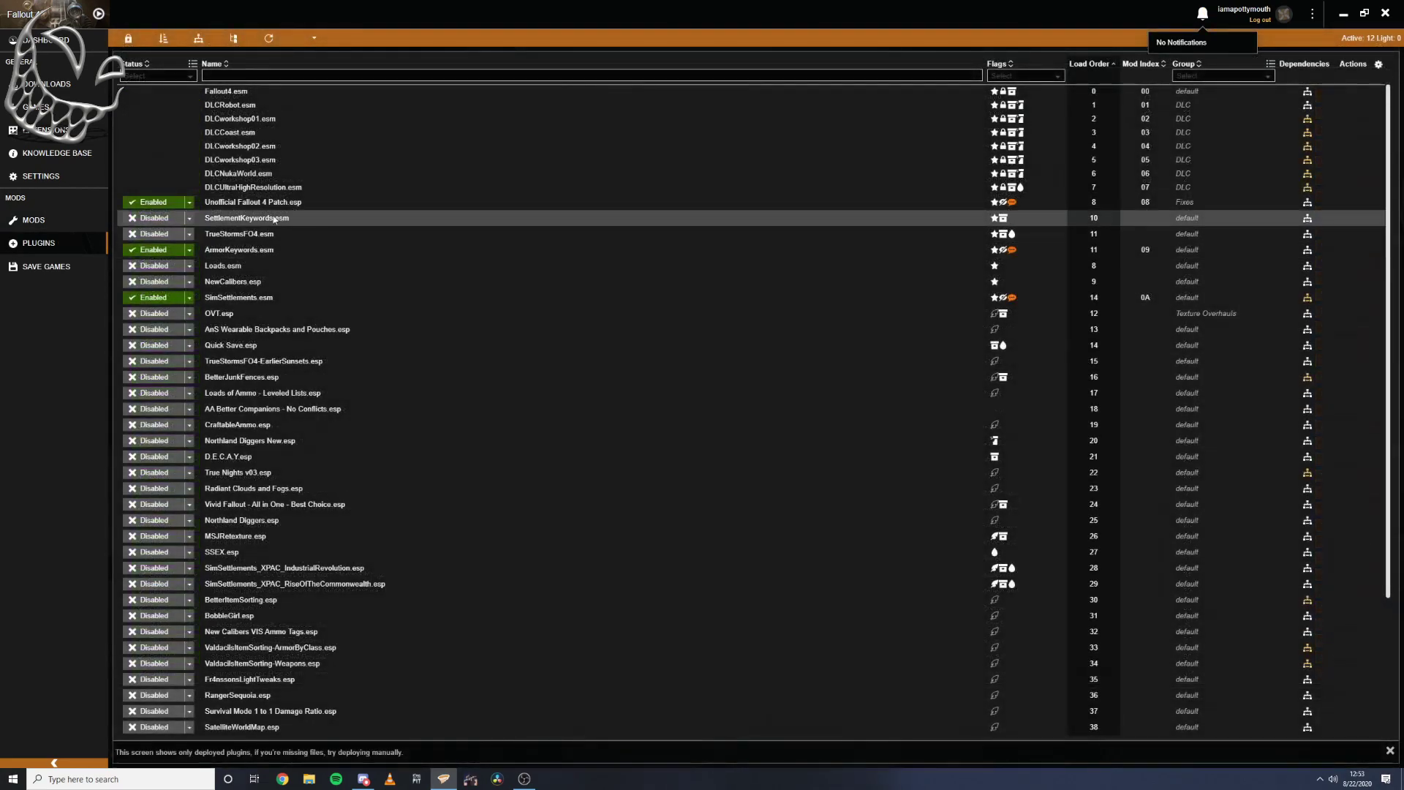
pyautogui.scroll(-3, 315, 435)
pyautogui.scroll(3, 395, 471)
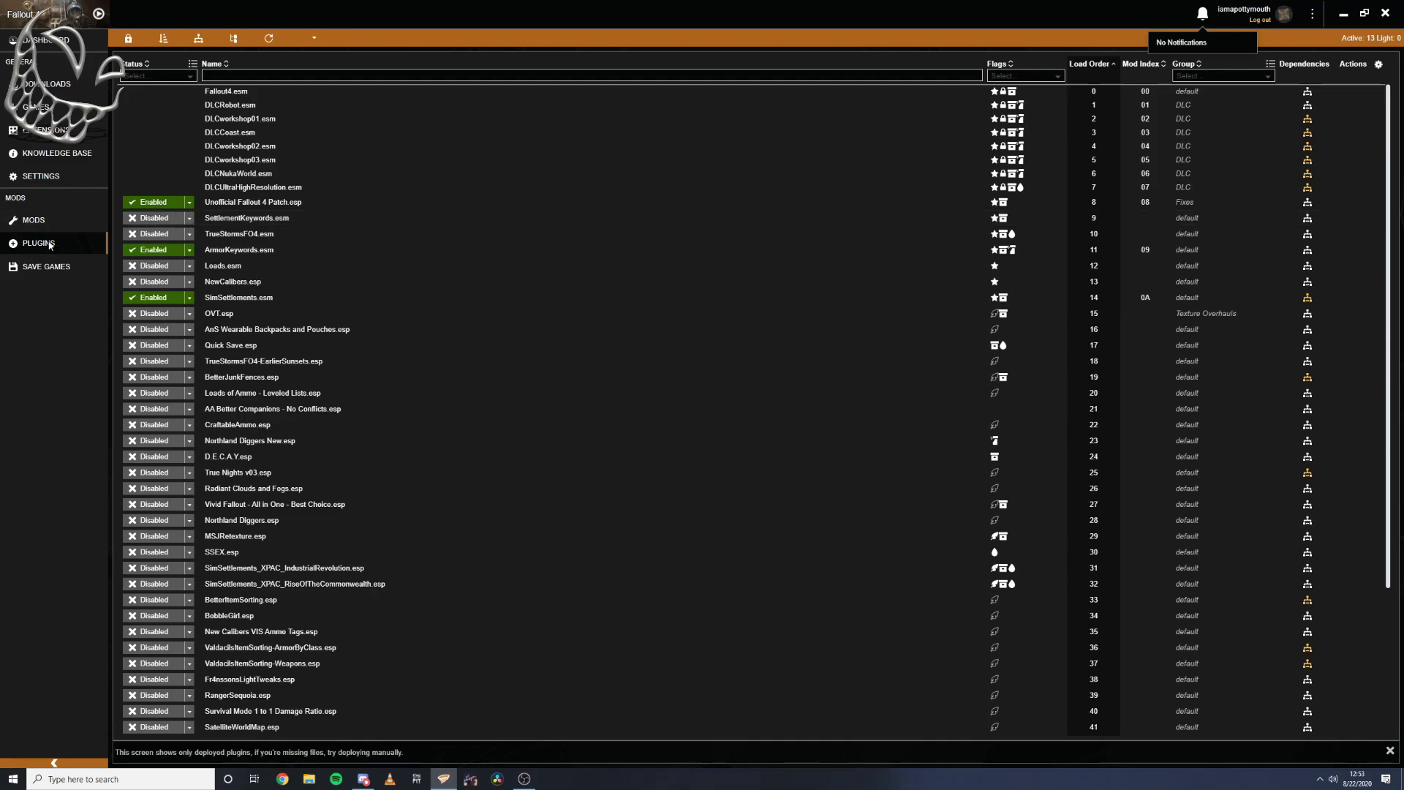
pyautogui.click(152, 218)
pyautogui.click(152, 234)
pyautogui.click(154, 266)
pyautogui.click(154, 282)
pyautogui.click(155, 313)
pyautogui.click(156, 329)
pyautogui.click(158, 345)
pyautogui.click(160, 360)
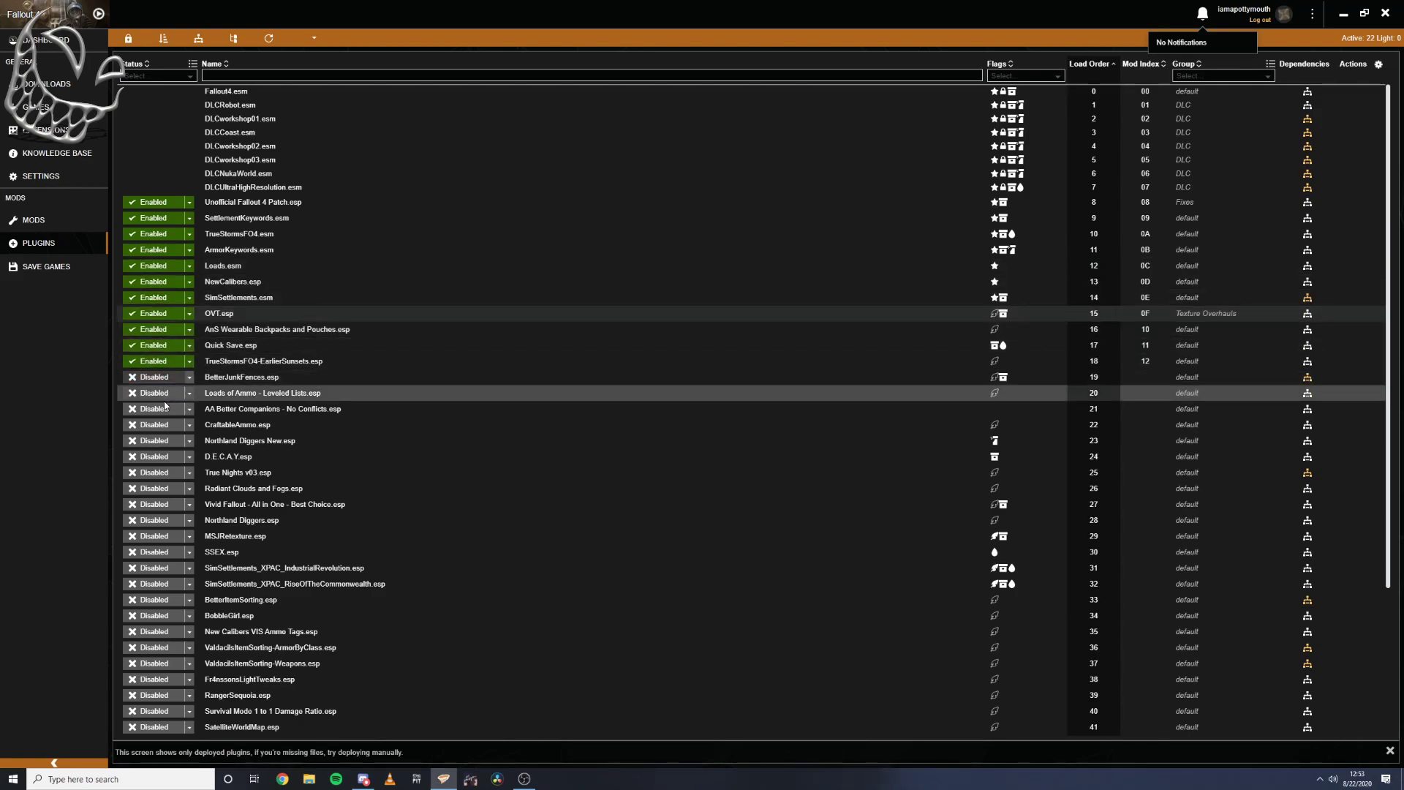
pyautogui.click(164, 395)
pyautogui.click(166, 409)
pyautogui.click(166, 425)
pyautogui.click(165, 440)
pyautogui.scroll(-5, 165, 439)
pyautogui.click(165, 266)
pyautogui.click(166, 282)
pyautogui.click(167, 298)
pyautogui.click(169, 314)
pyautogui.click(169, 330)
pyautogui.click(171, 346)
pyautogui.click(171, 362)
pyautogui.click(172, 378)
pyautogui.click(173, 396)
pyautogui.click(173, 410)
pyautogui.click(173, 424)
pyautogui.click(172, 441)
pyautogui.click(173, 457)
pyautogui.click(172, 473)
pyautogui.click(172, 489)
pyautogui.click(172, 505)
pyautogui.click(172, 521)
pyautogui.click(173, 537)
pyautogui.click(153, 568)
pyautogui.click(155, 584)
pyautogui.click(157, 600)
pyautogui.click(158, 616)
pyautogui.click(166, 664)
pyautogui.click(168, 681)
pyautogui.click(171, 697)
pyautogui.click(172, 711)
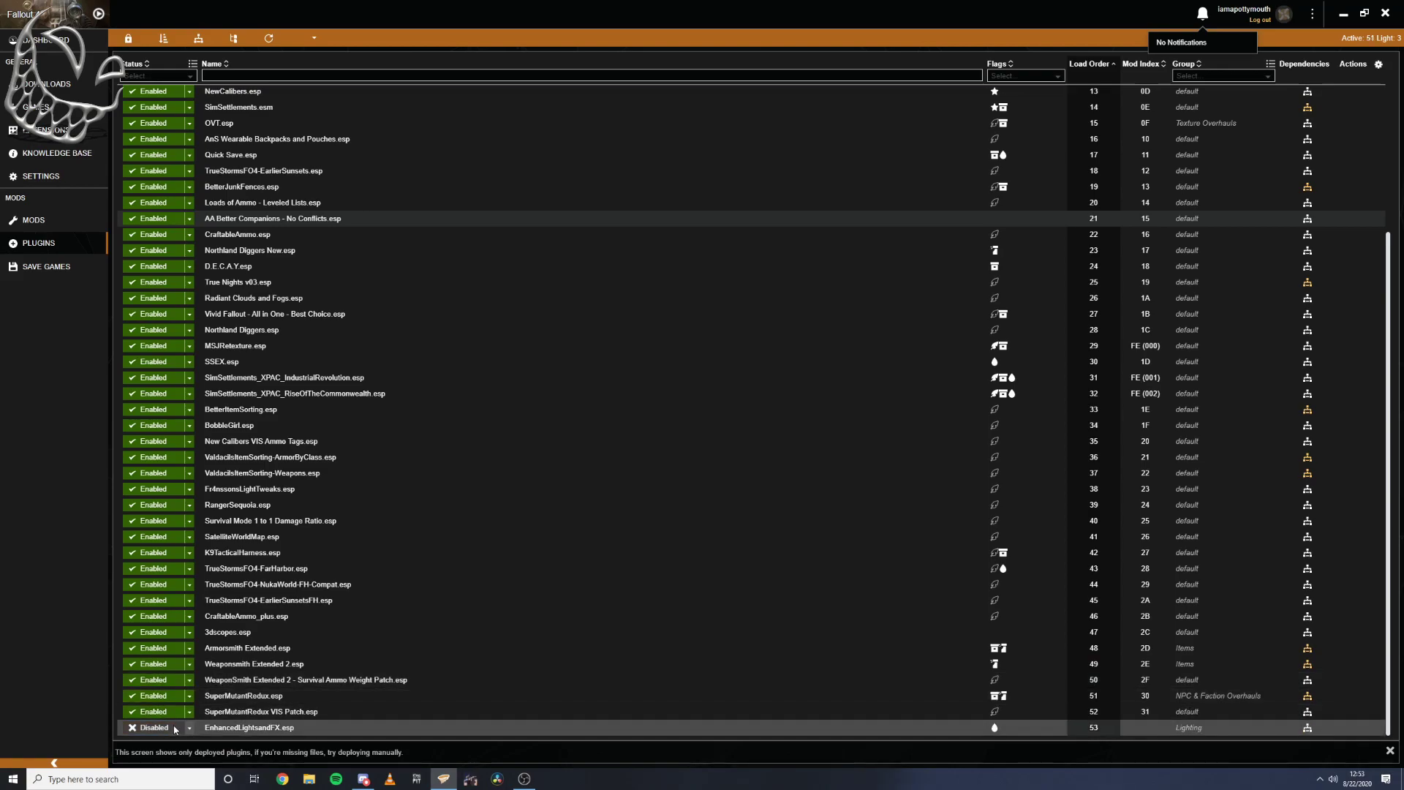
pyautogui.scroll(3, 433, 667)
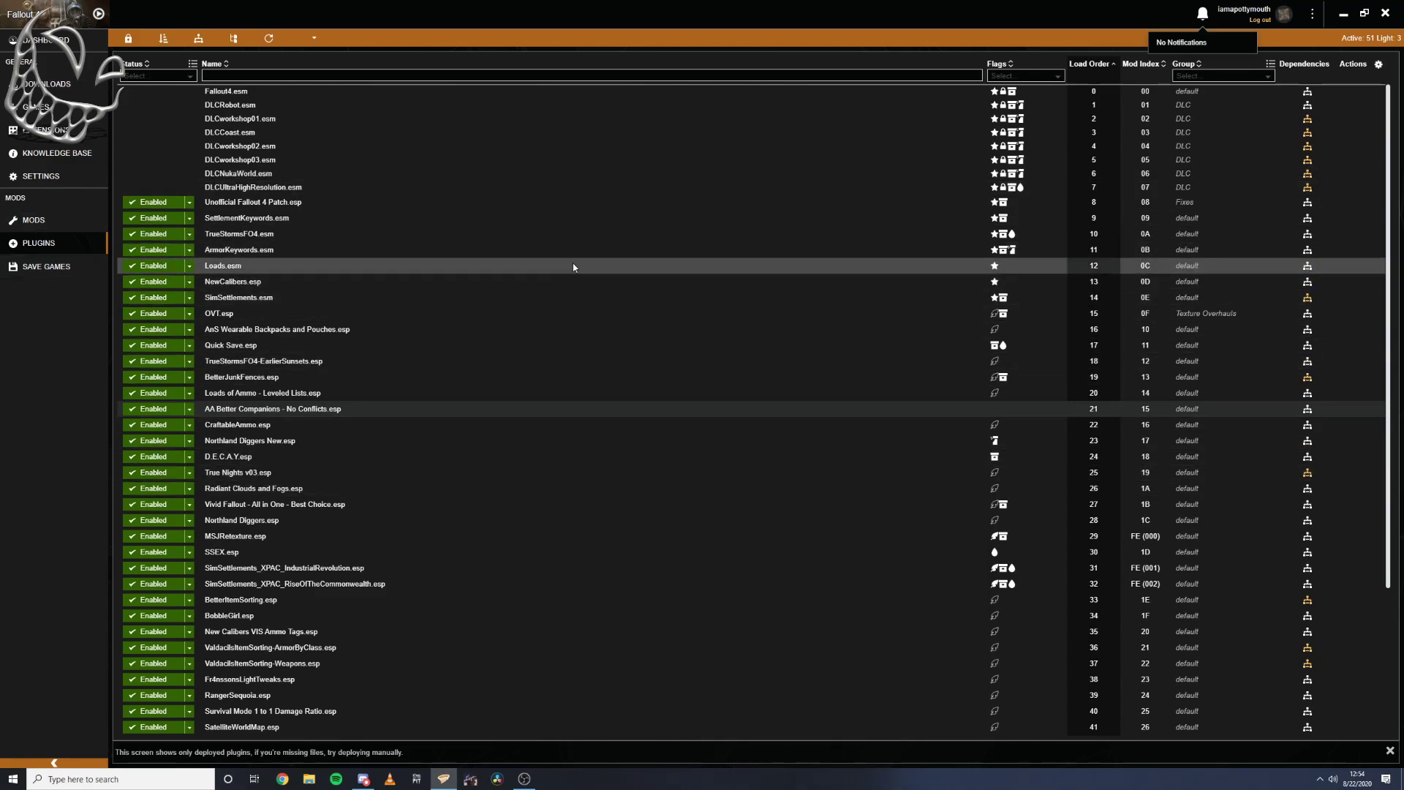
# - Launch LOOT from the dashboard and sort the Fallout 4 load order
pyautogui.click(72, 38)
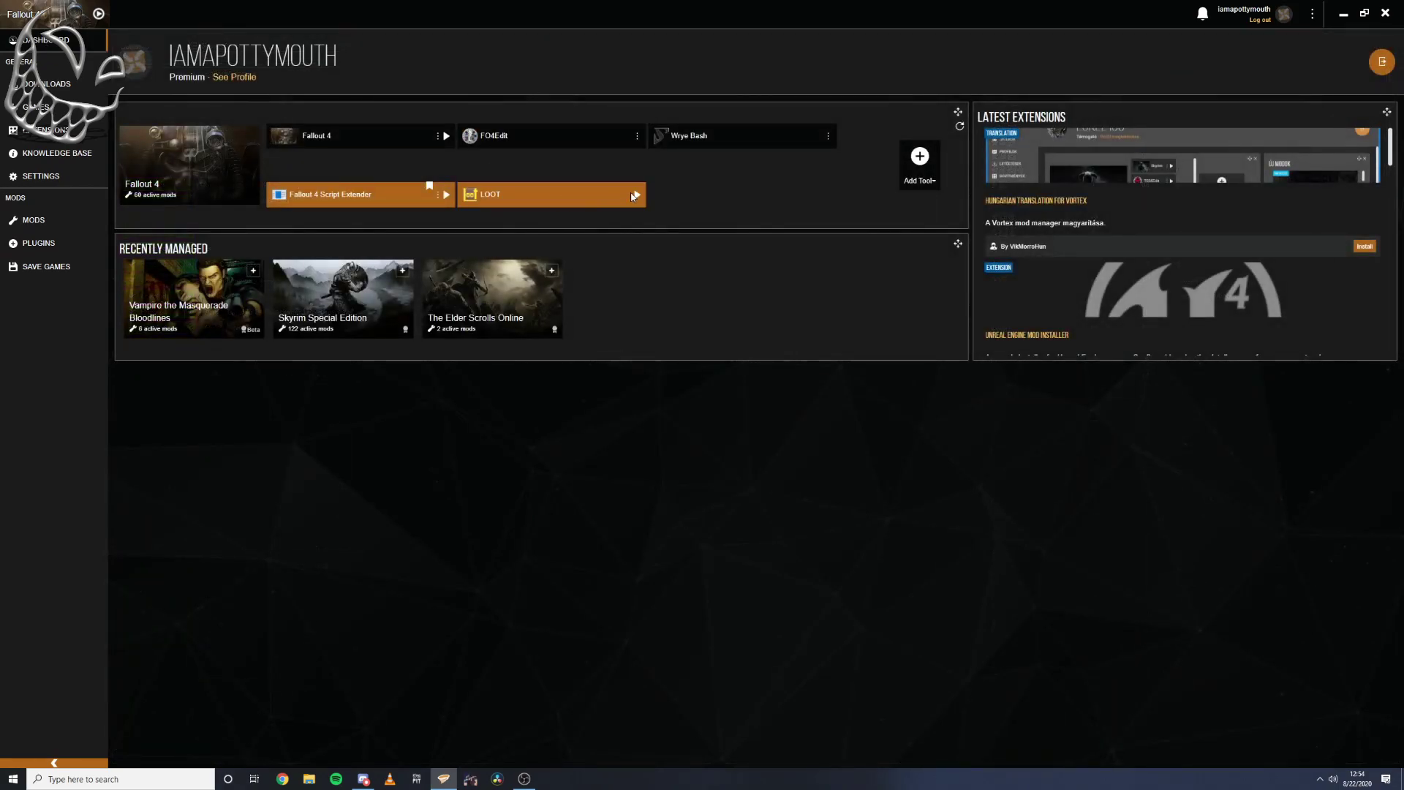
pyautogui.click(634, 195)
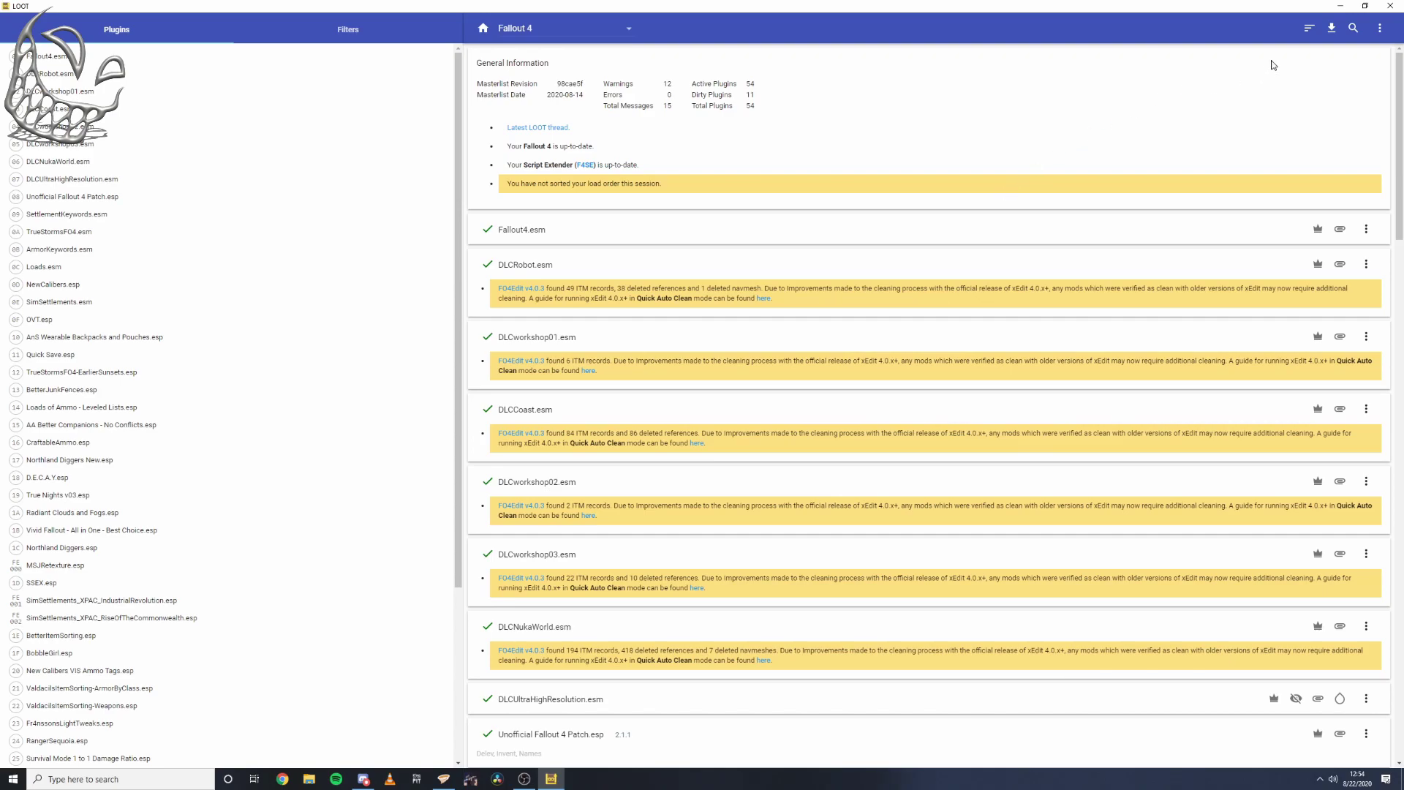
pyautogui.click(1310, 28)
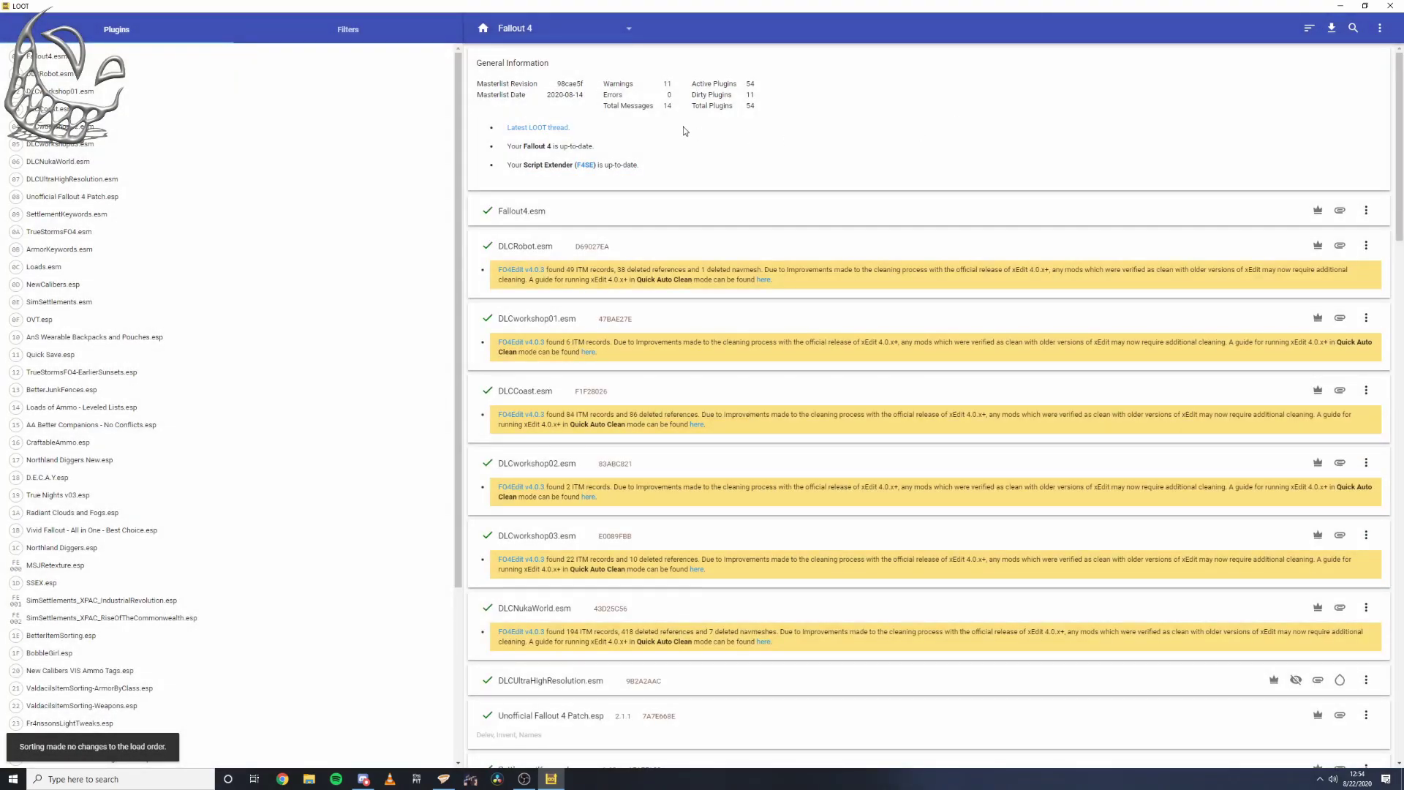
# - Check the error count and the plugin warnings in LOOT's report, and close LOOT
pyautogui.doubleClick(670, 96)
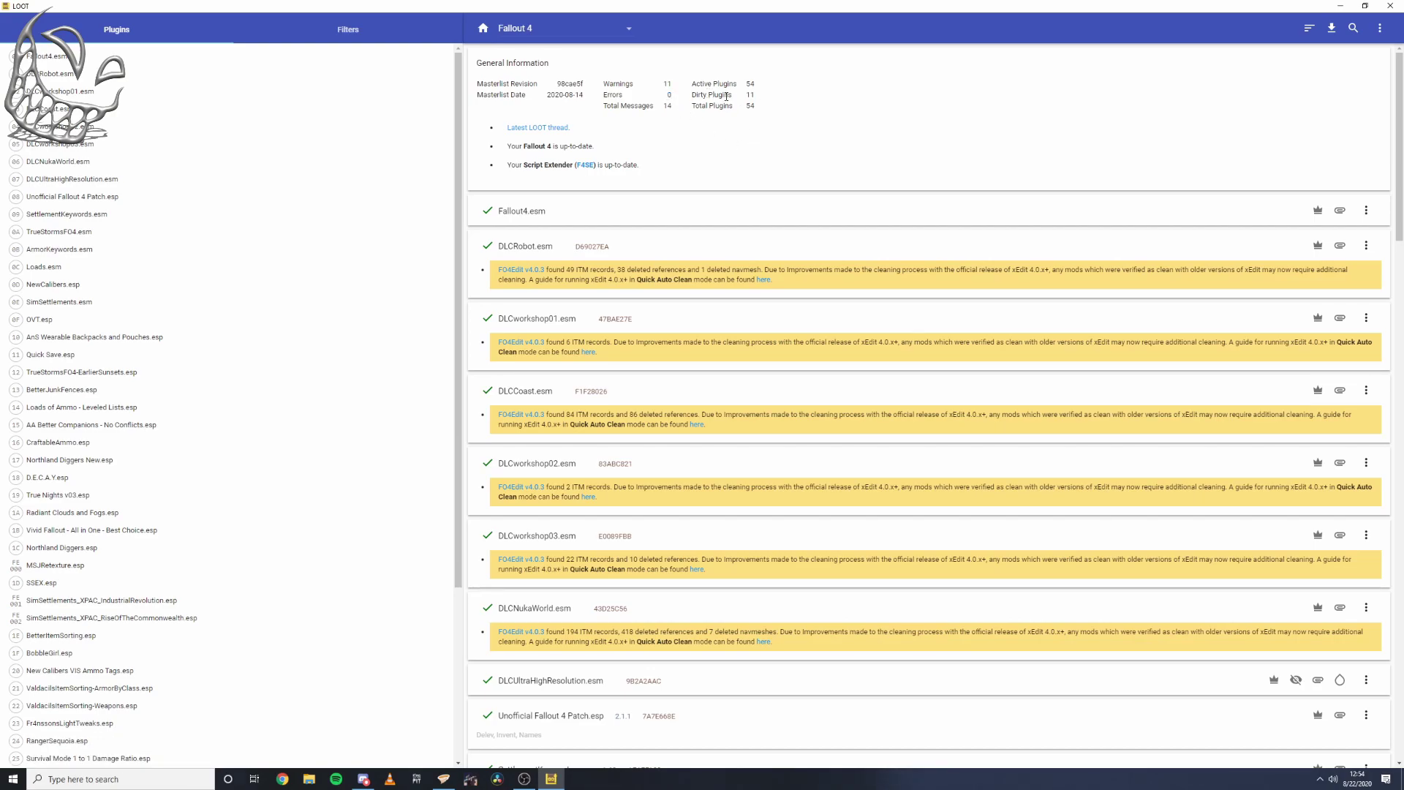
pyautogui.scroll(-10, 768, 220)
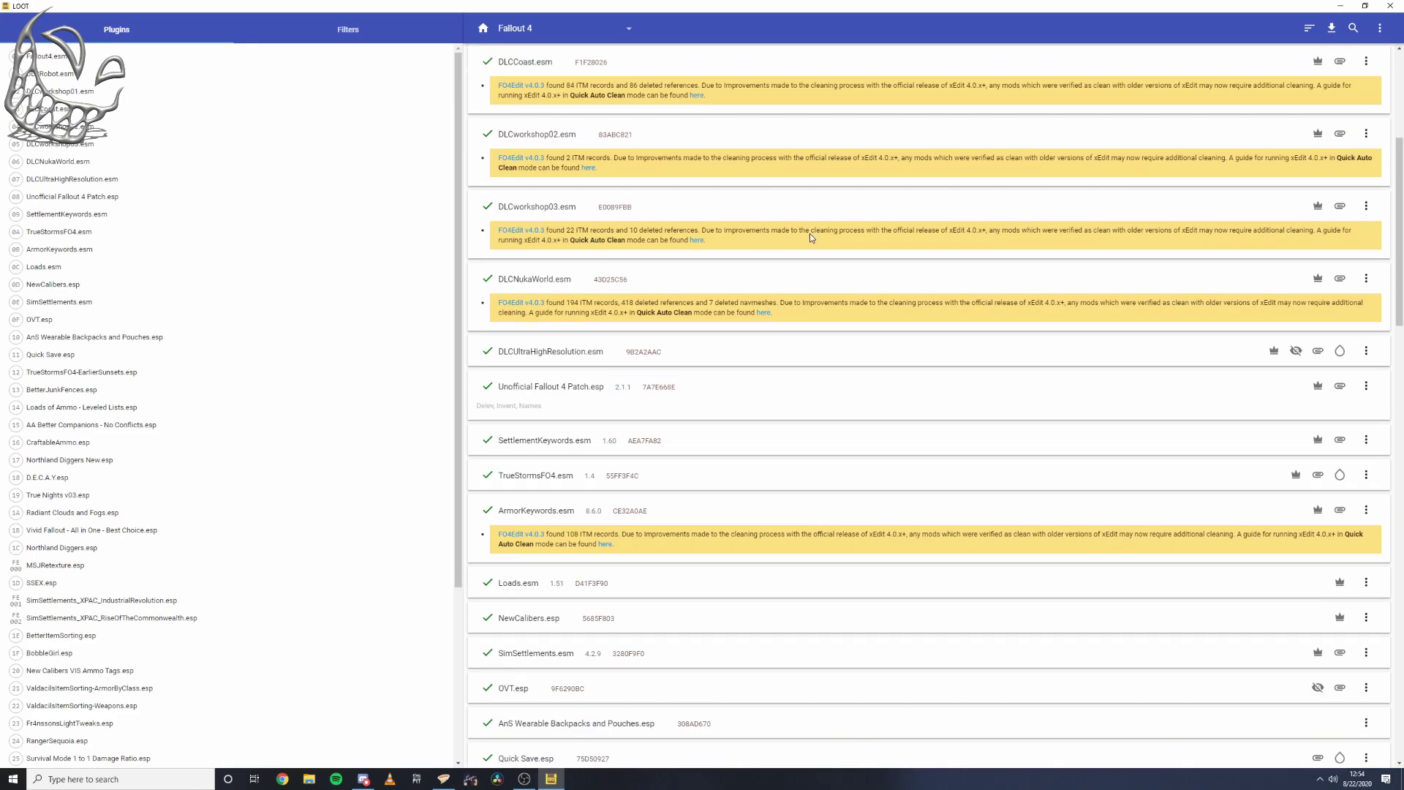
pyautogui.scroll(-2, 814, 239)
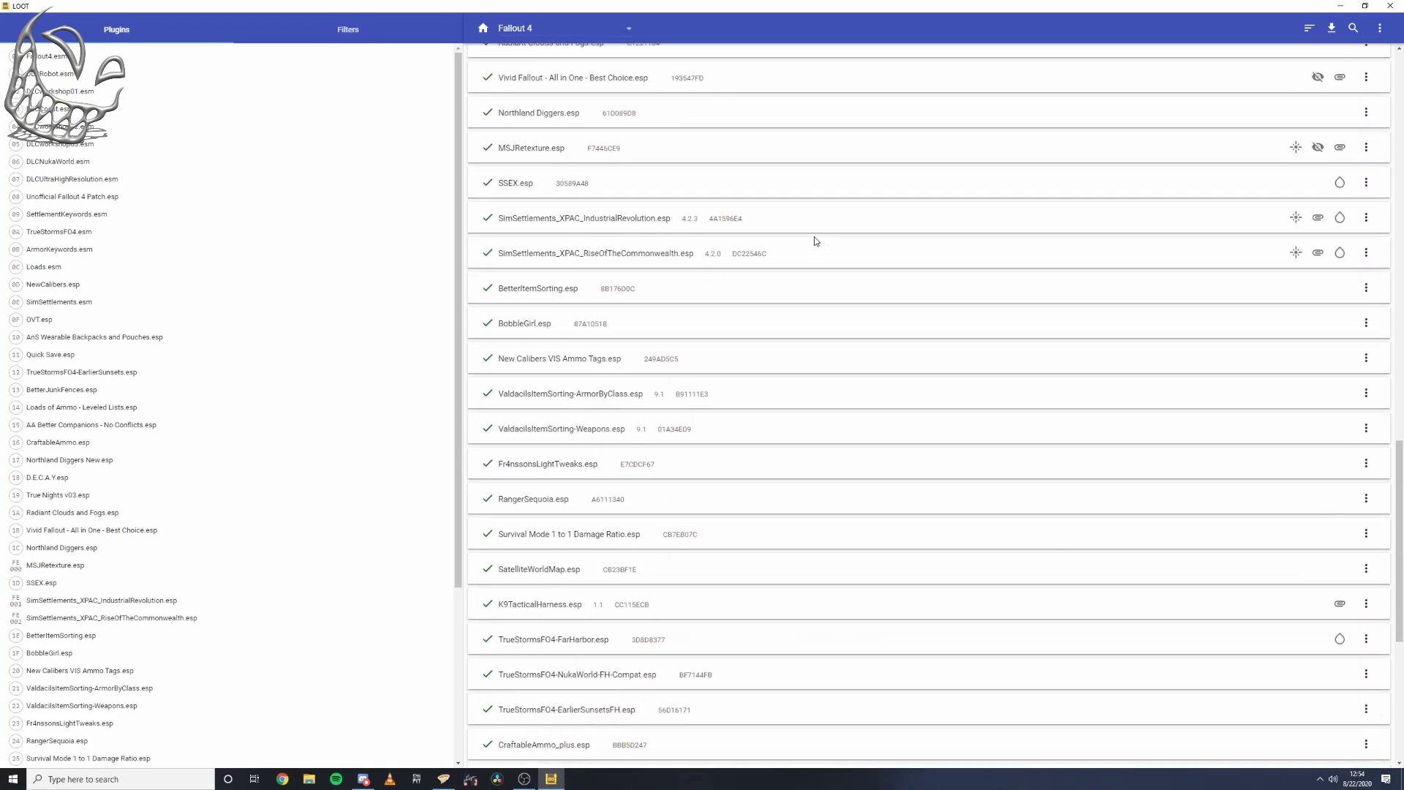
pyautogui.scroll(12, 815, 241)
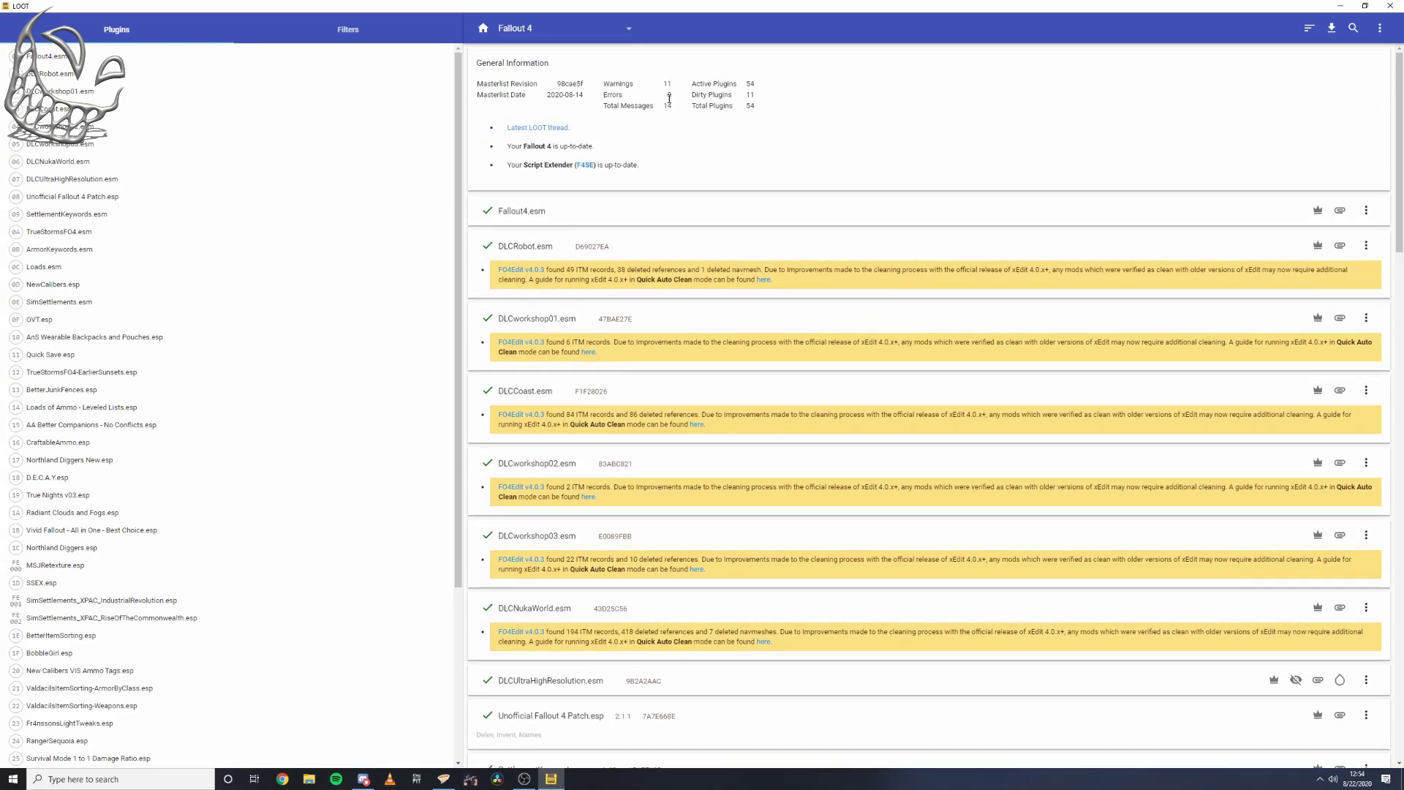
pyautogui.click(1390, 5)
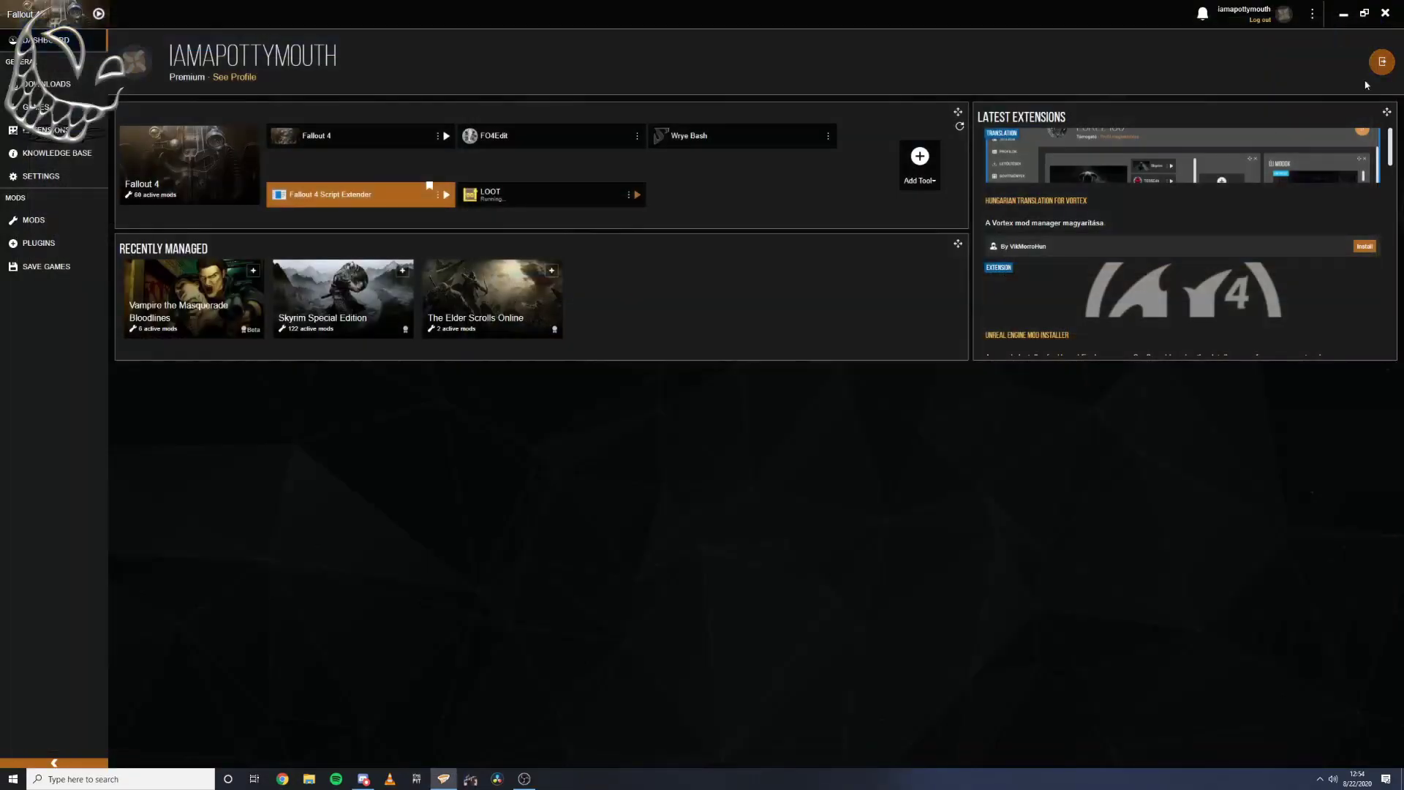
# - Start Fallout 4 through the Fallout 4 Script Extender and skip the intro to reach the main menu
pyautogui.click(446, 195)
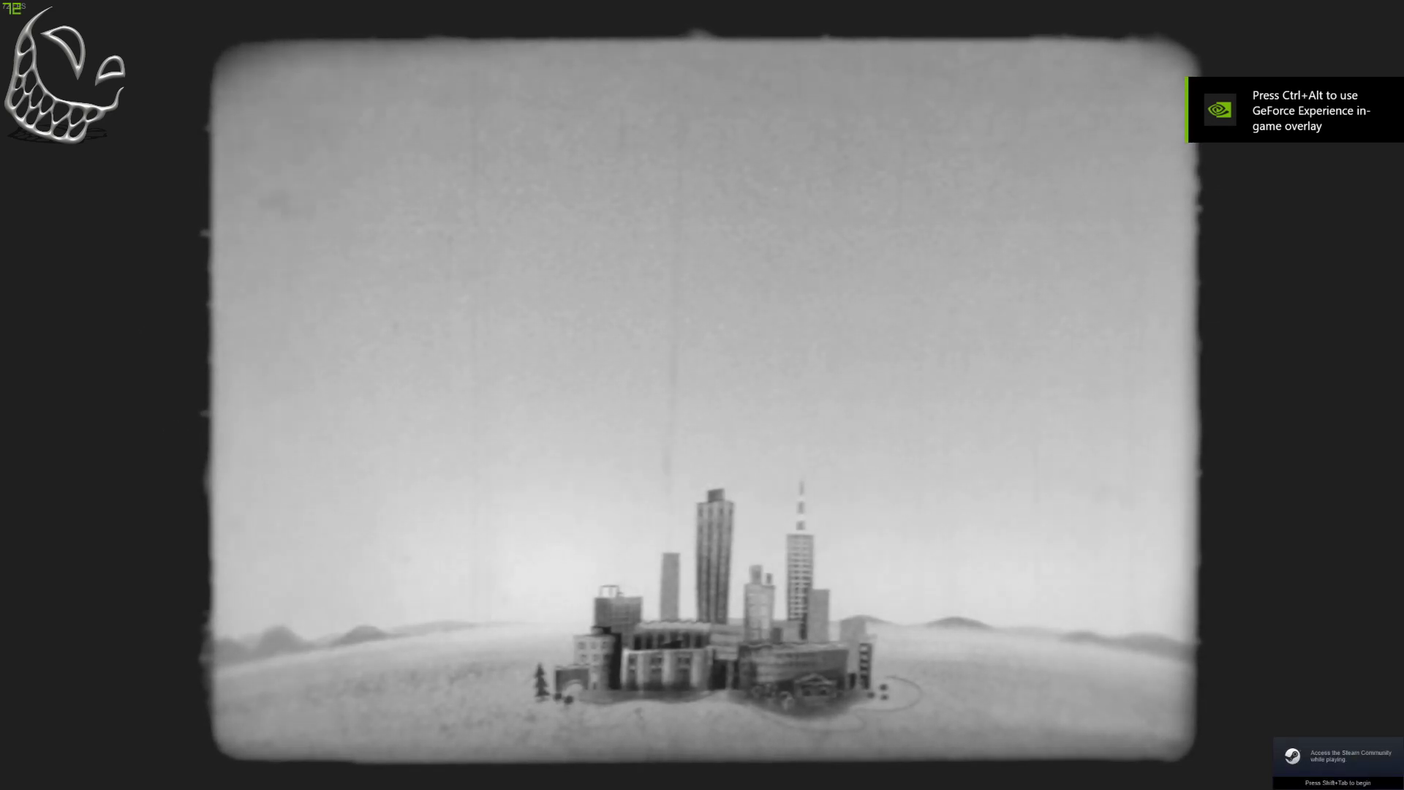
pyautogui.press('Escape')
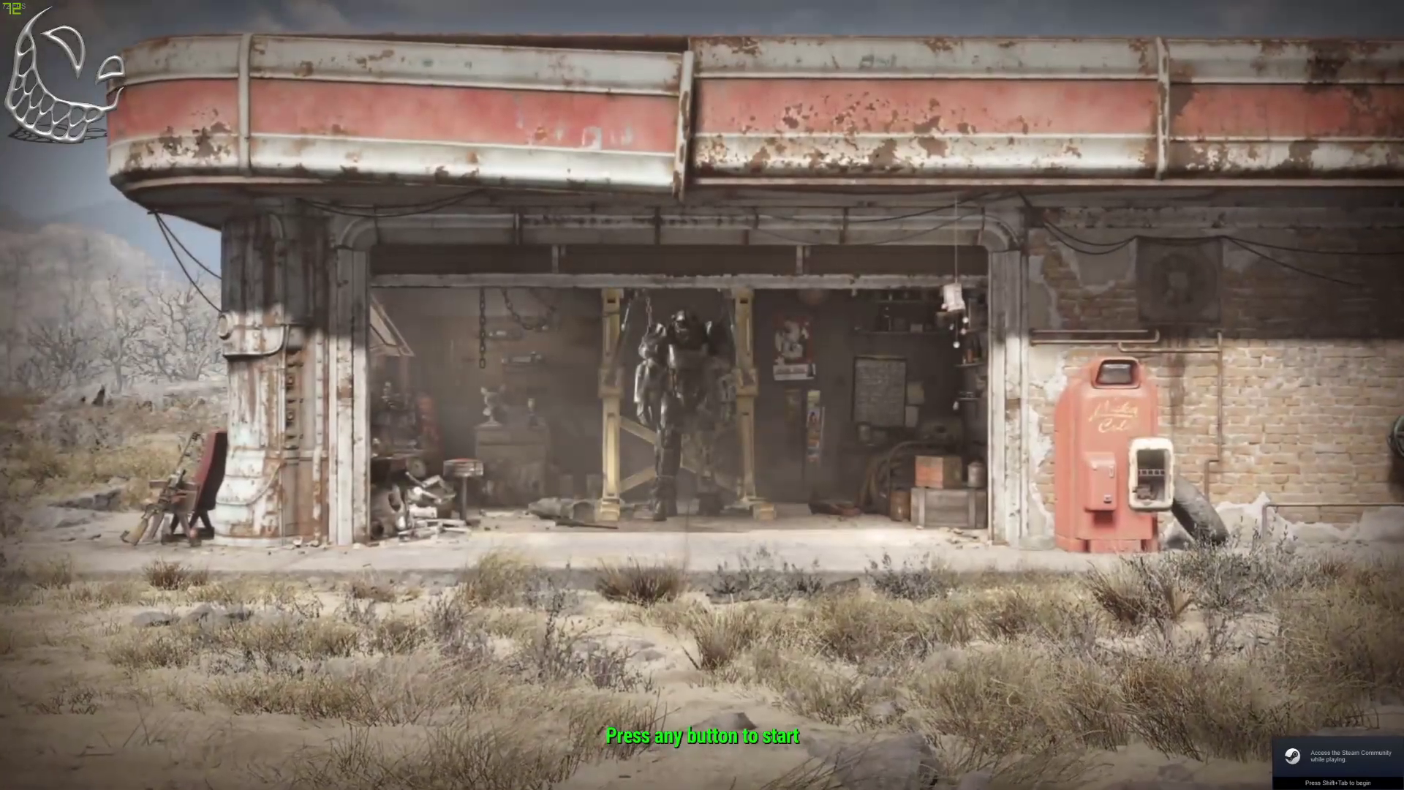
pyautogui.press('Return')
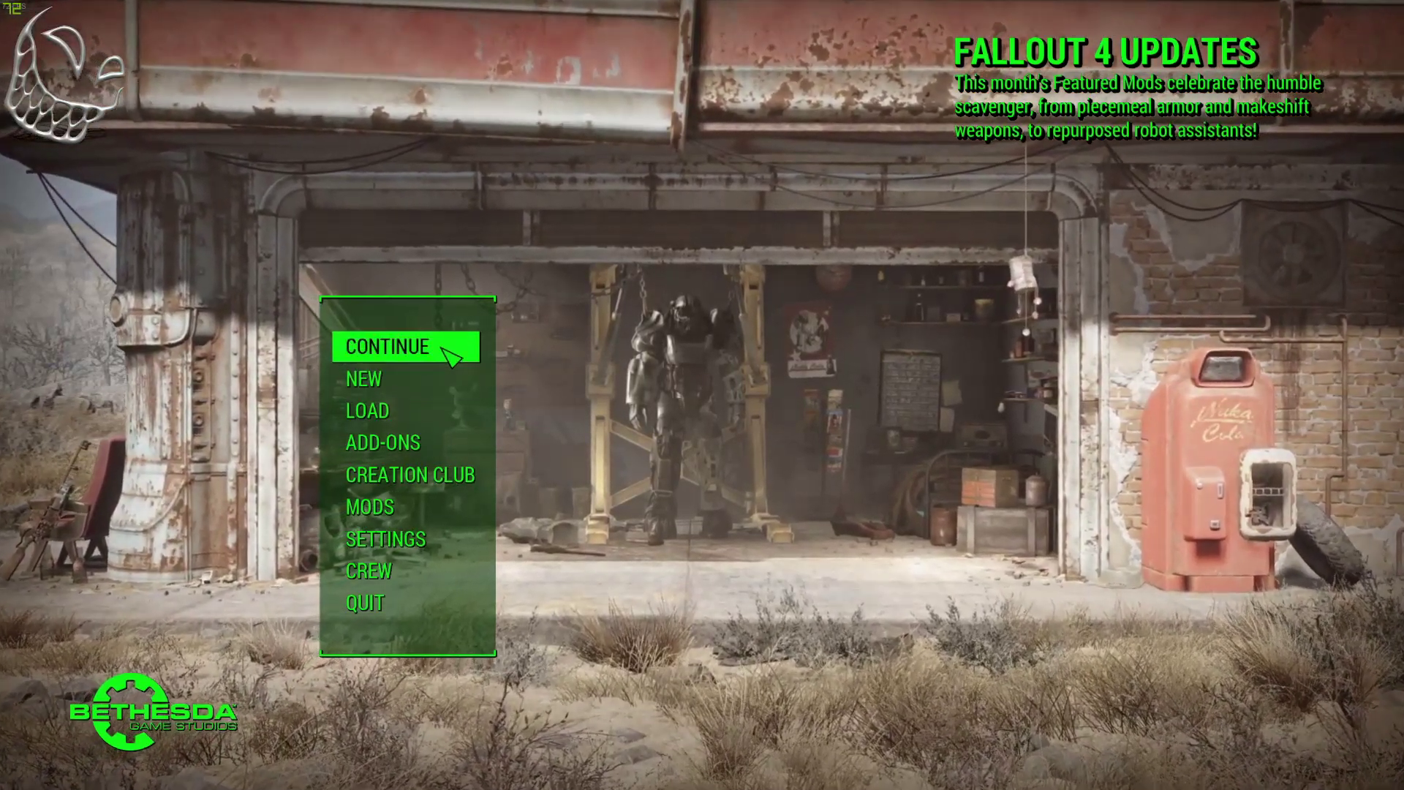
# - Try to continue the most recent save, decline loading it with missing content, and quit the game to the desktop
pyautogui.click(453, 352)
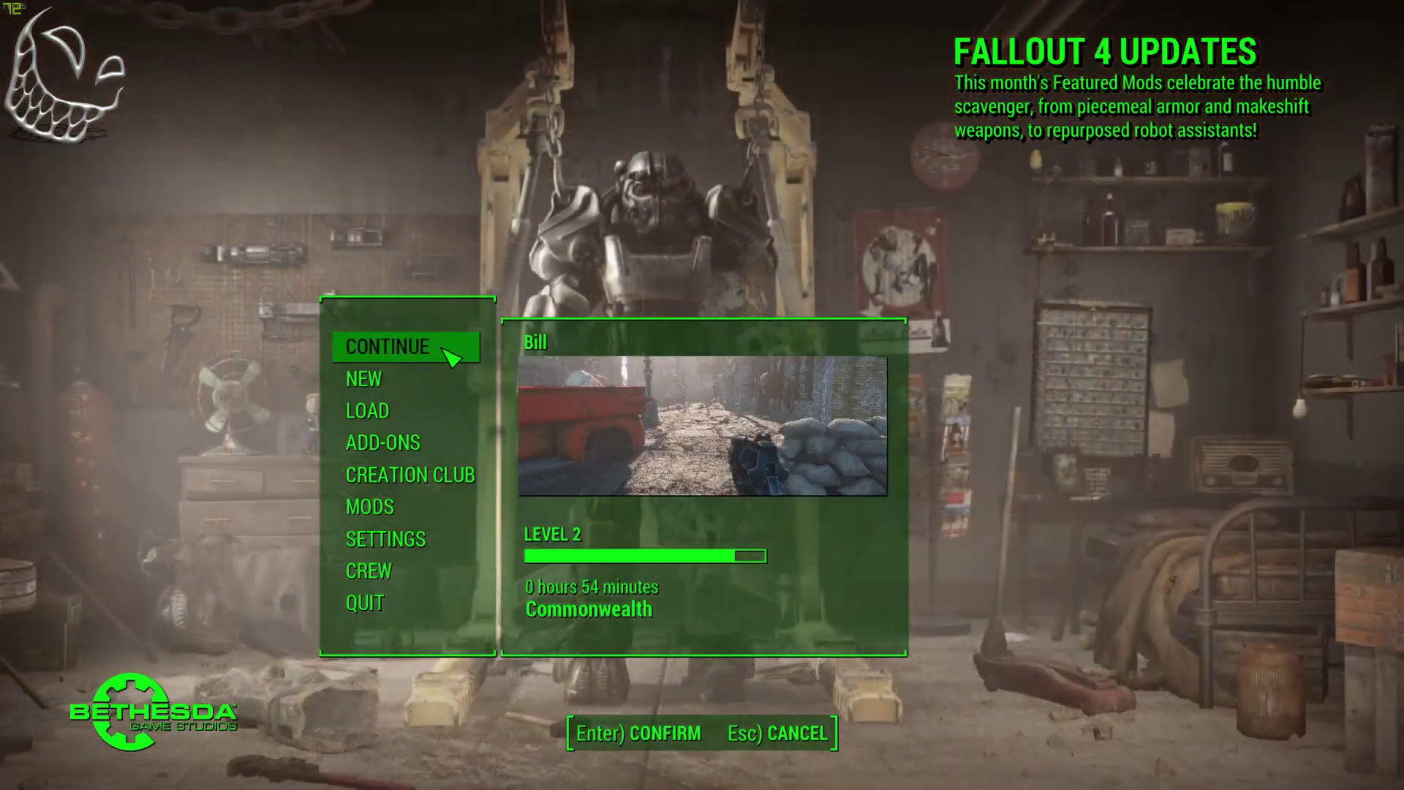
pyautogui.click(656, 736)
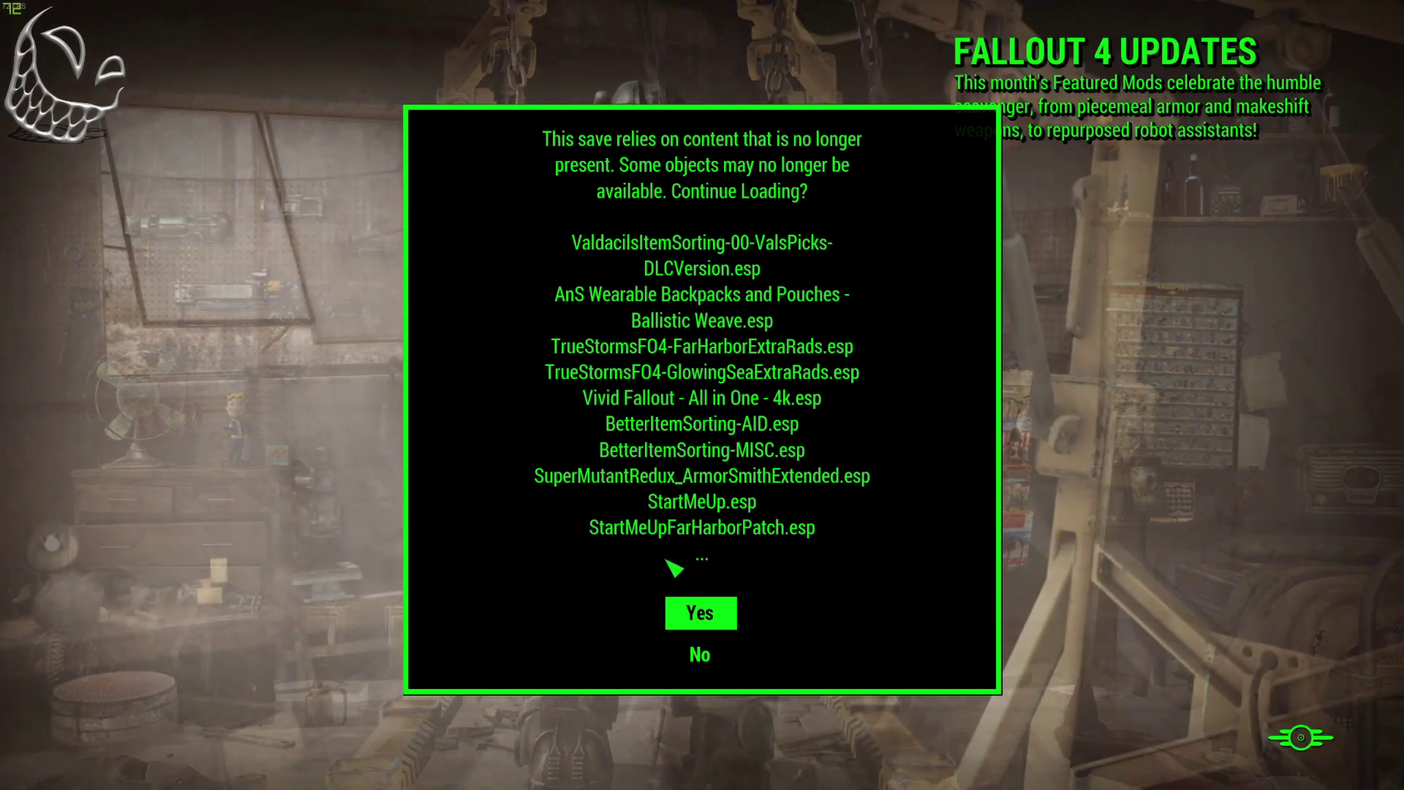
pyautogui.click(700, 661)
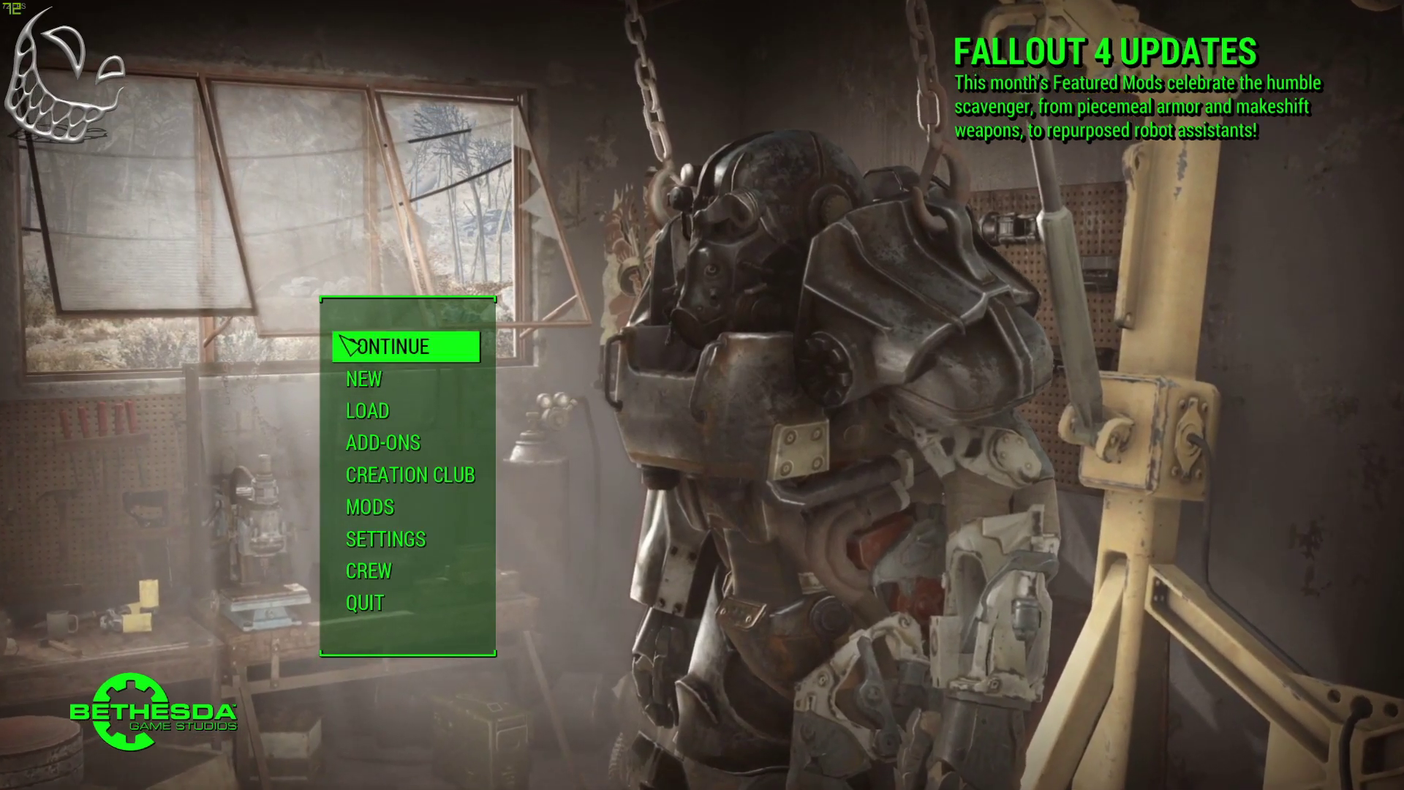
pyautogui.click(369, 603)
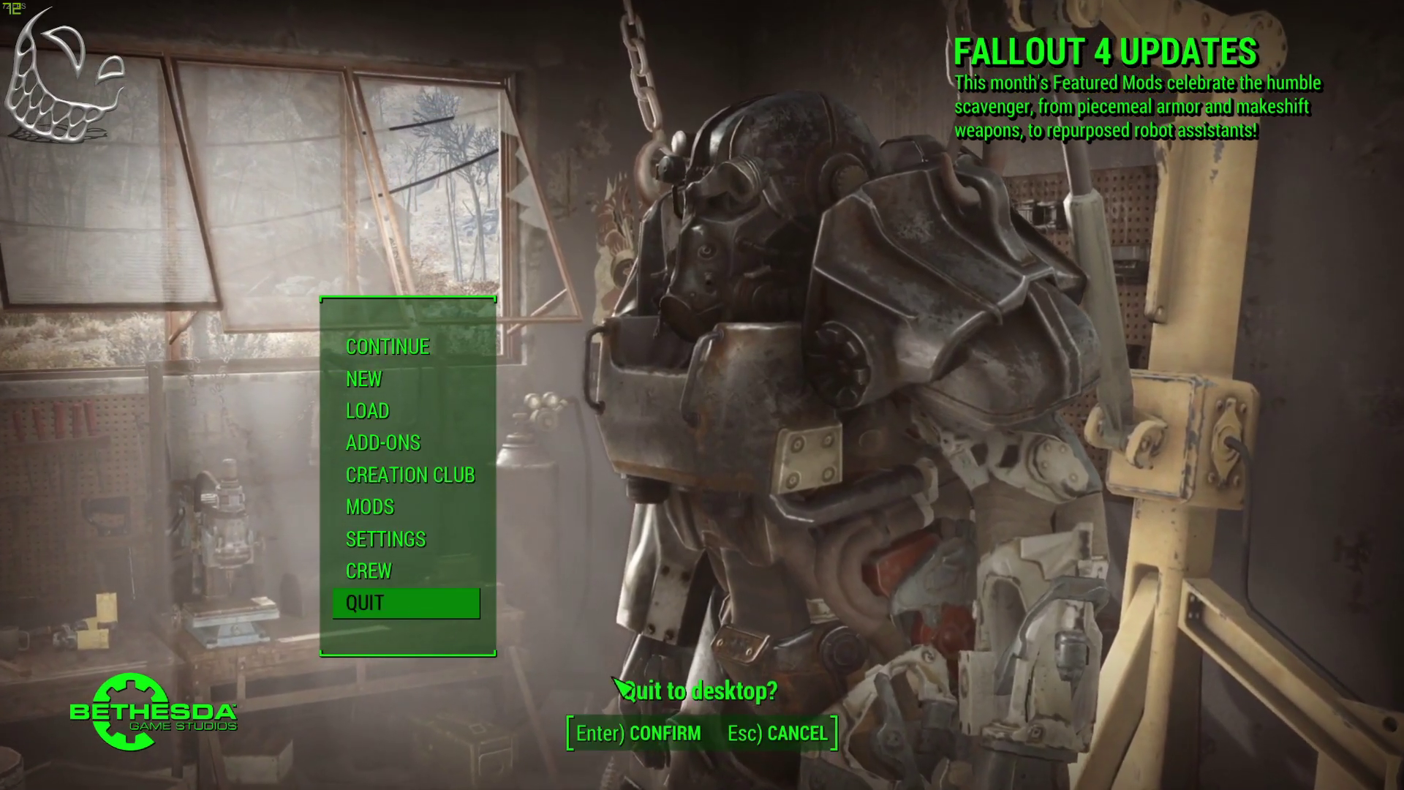
pyautogui.click(642, 737)
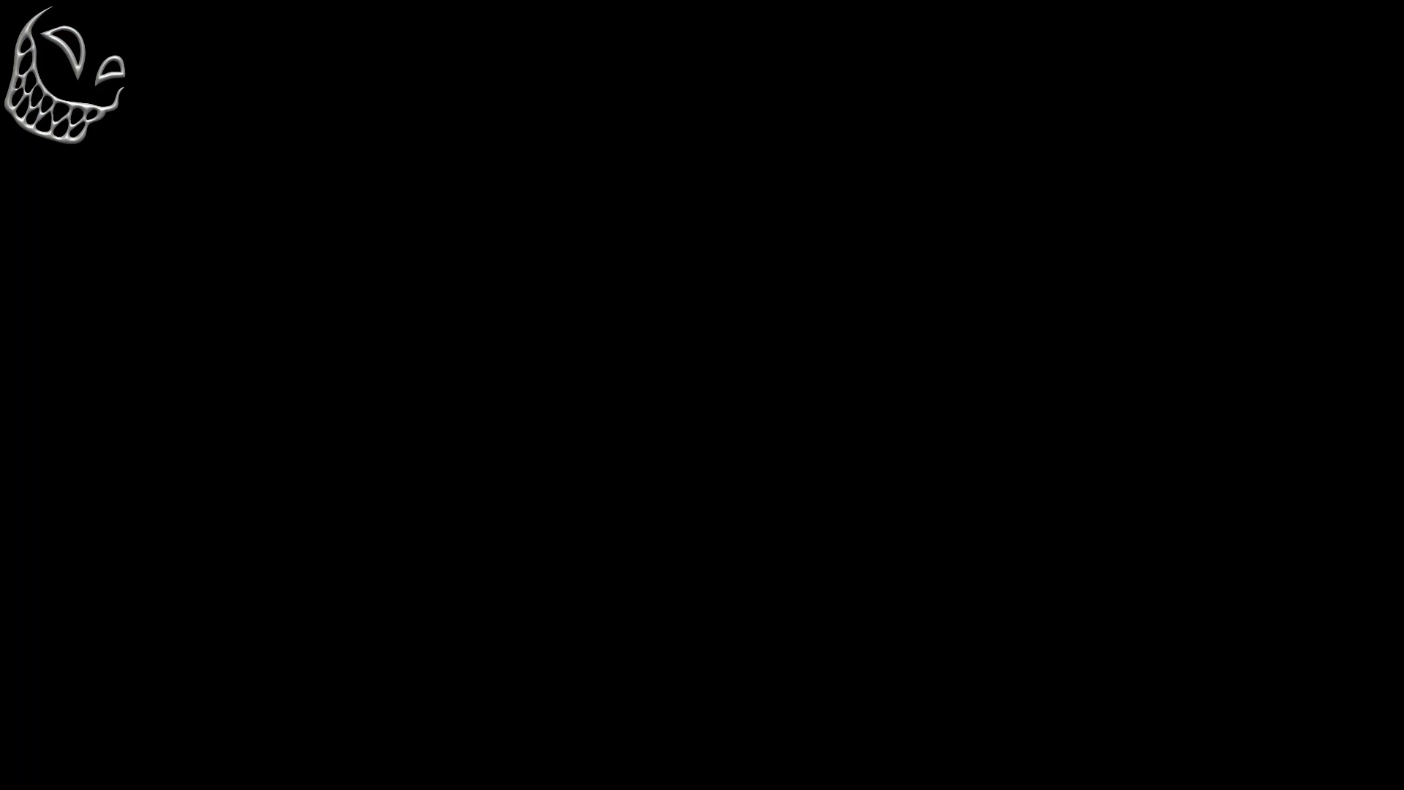